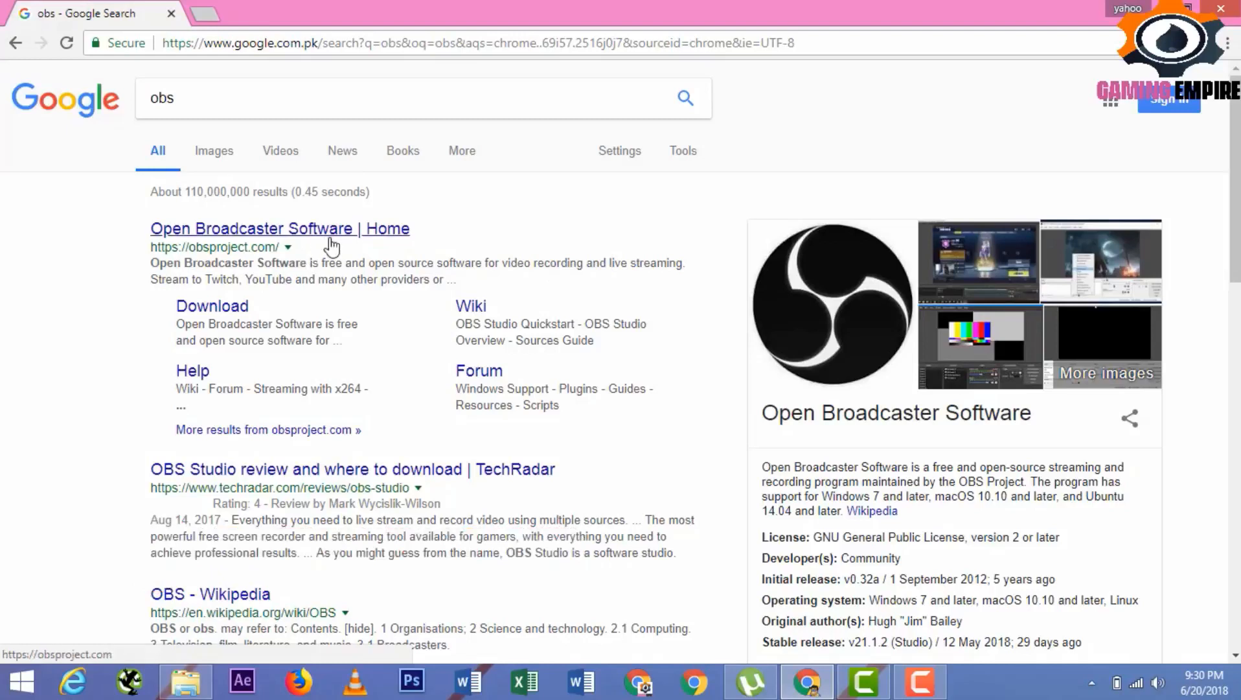
Open the Open Broadcaster Software home page from the search results and view its OBS Studio download options and site address
{"action": "left_click", "coordinate": [244, 233]}
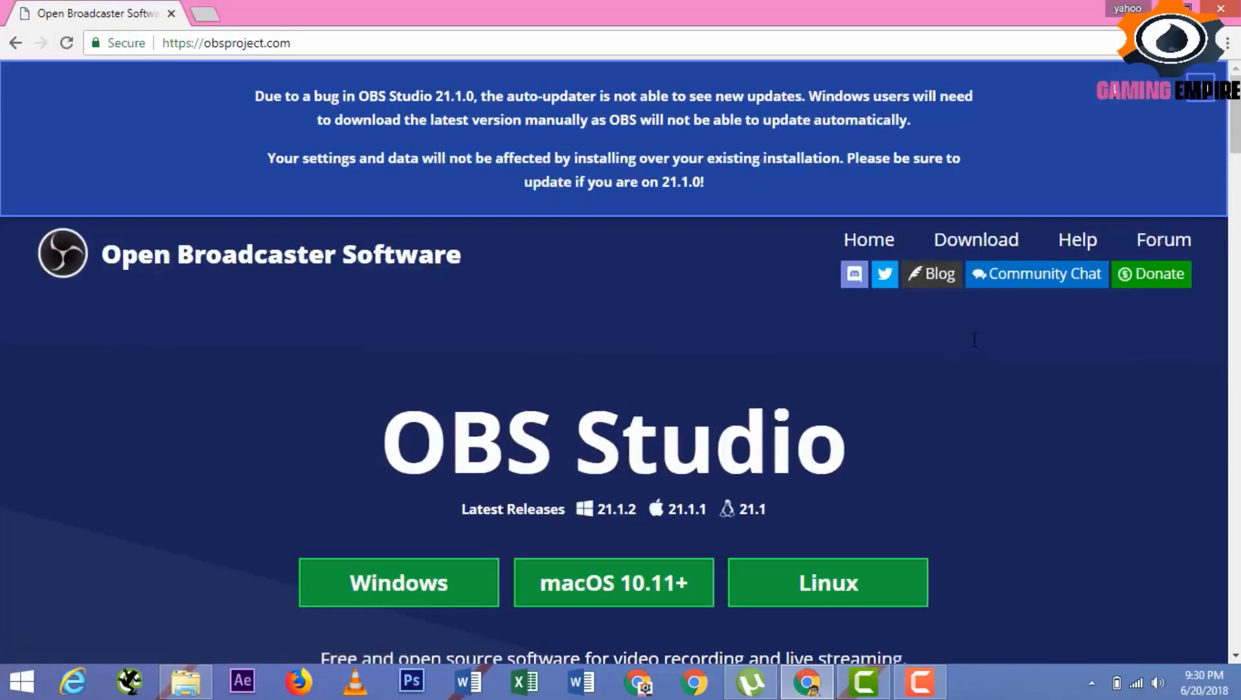
{"action": "scroll", "coordinate": [1239, 167], "scroll_direction": "down", "scroll_amount": 3}
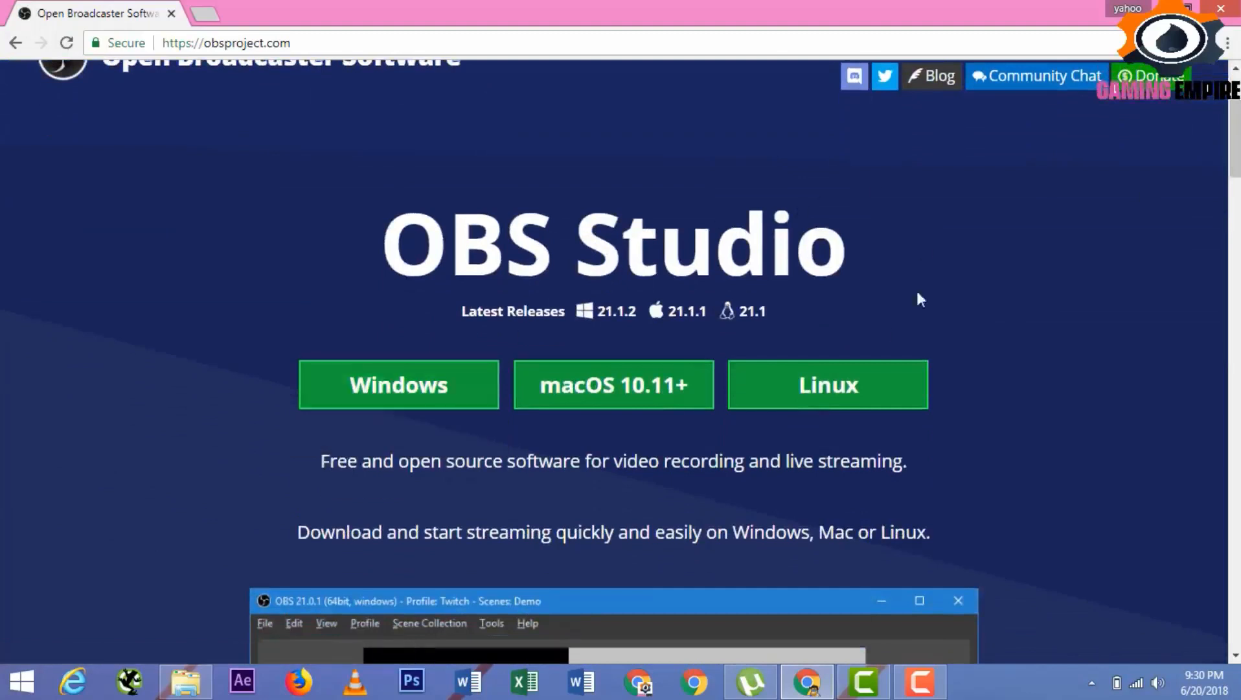
{"action": "left_click", "coordinate": [638, 51]}
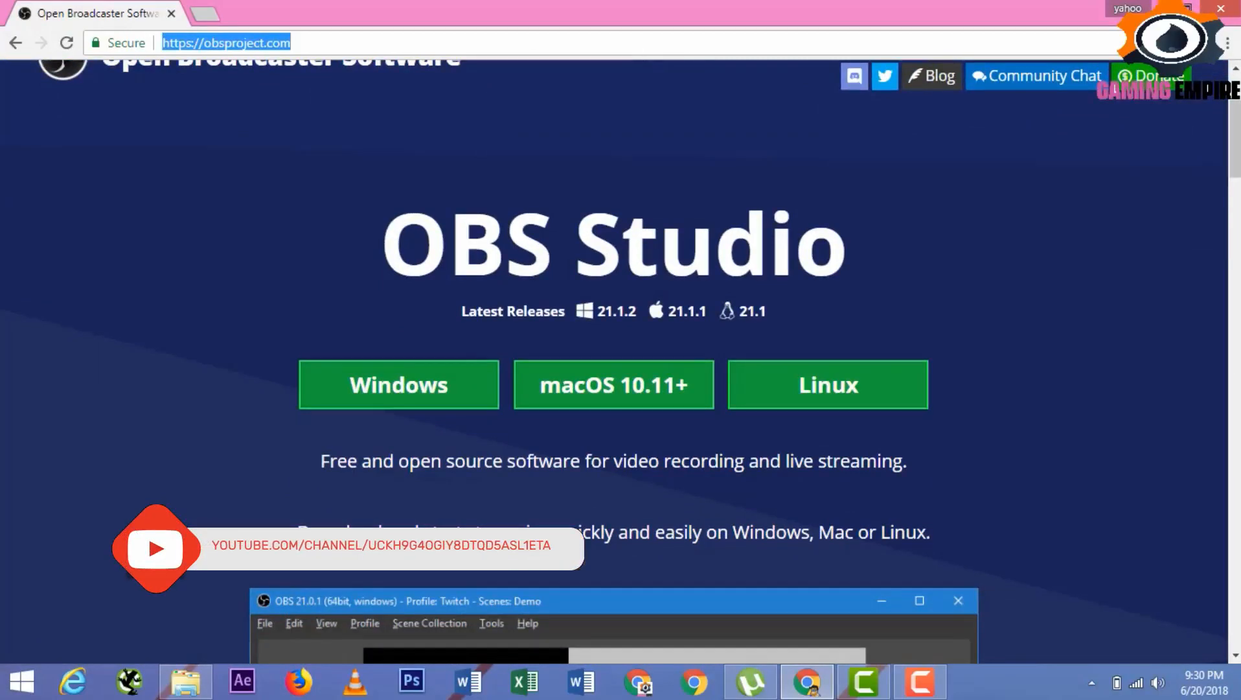
{"action": "key", "text": "super+d"}
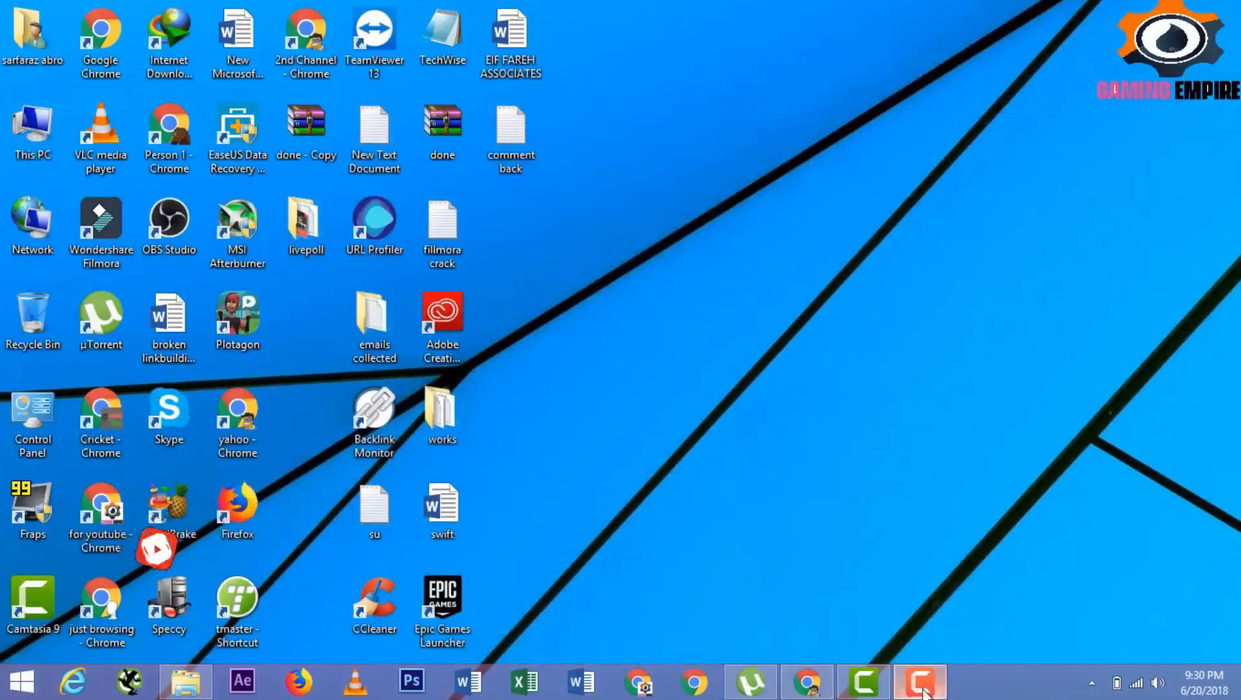
{"action": "left_click", "coordinate": [920, 684]}
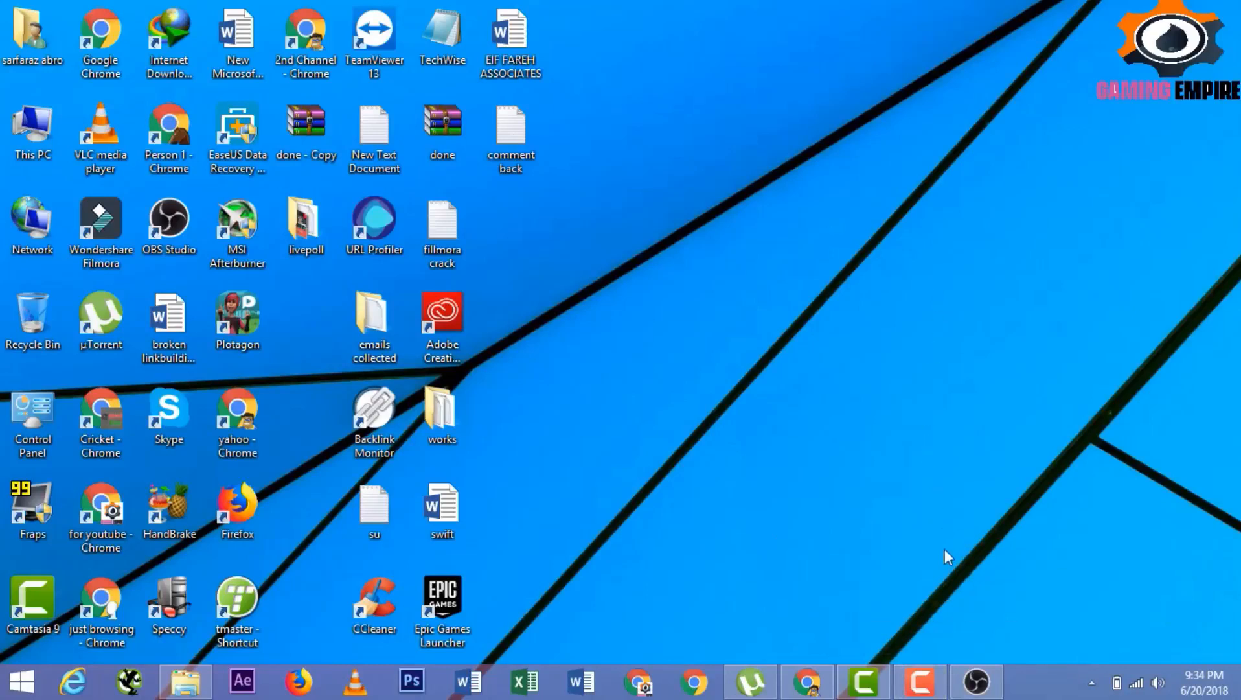
Switch to OBS and add a new scene with the suggested name
{"action": "left_click", "coordinate": [976, 682]}
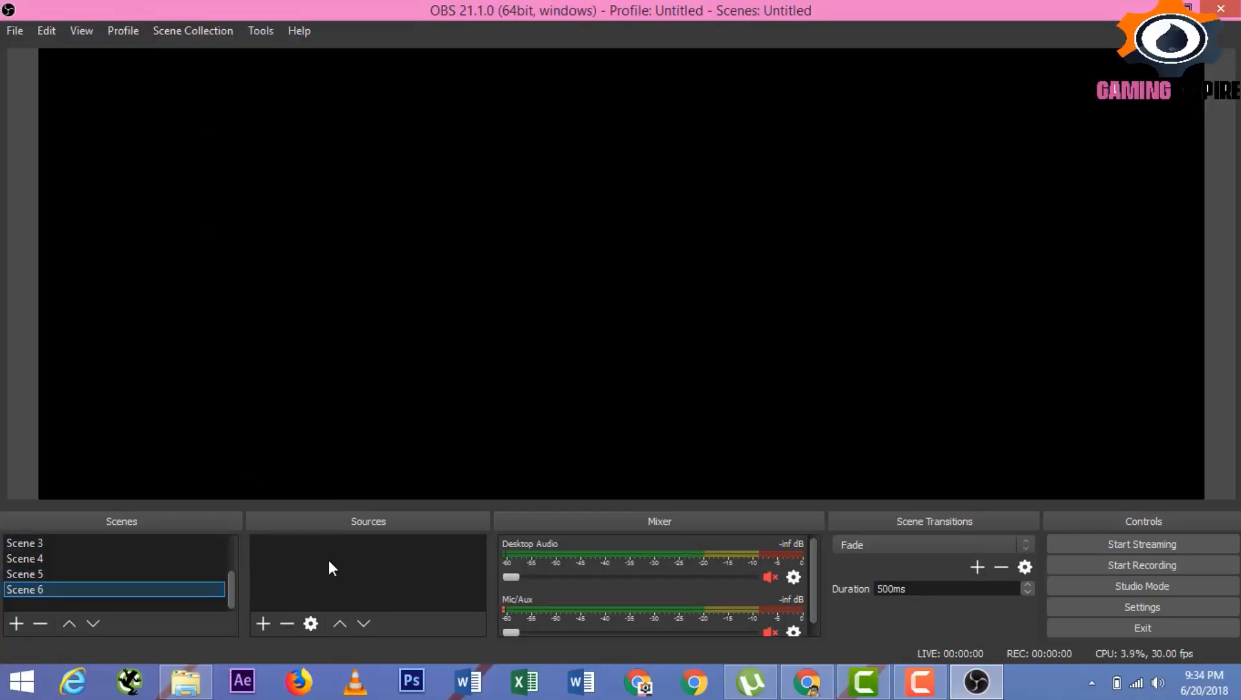
{"action": "left_click", "coordinate": [16, 623]}
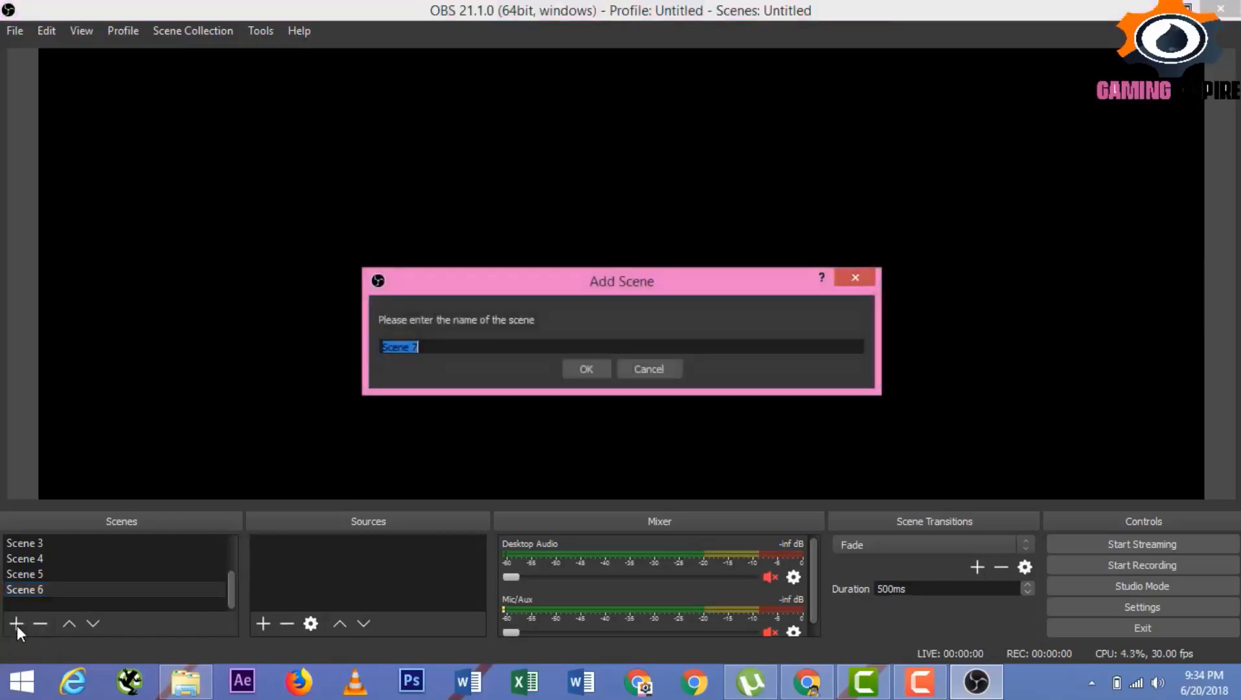
{"action": "left_click", "coordinate": [578, 374]}
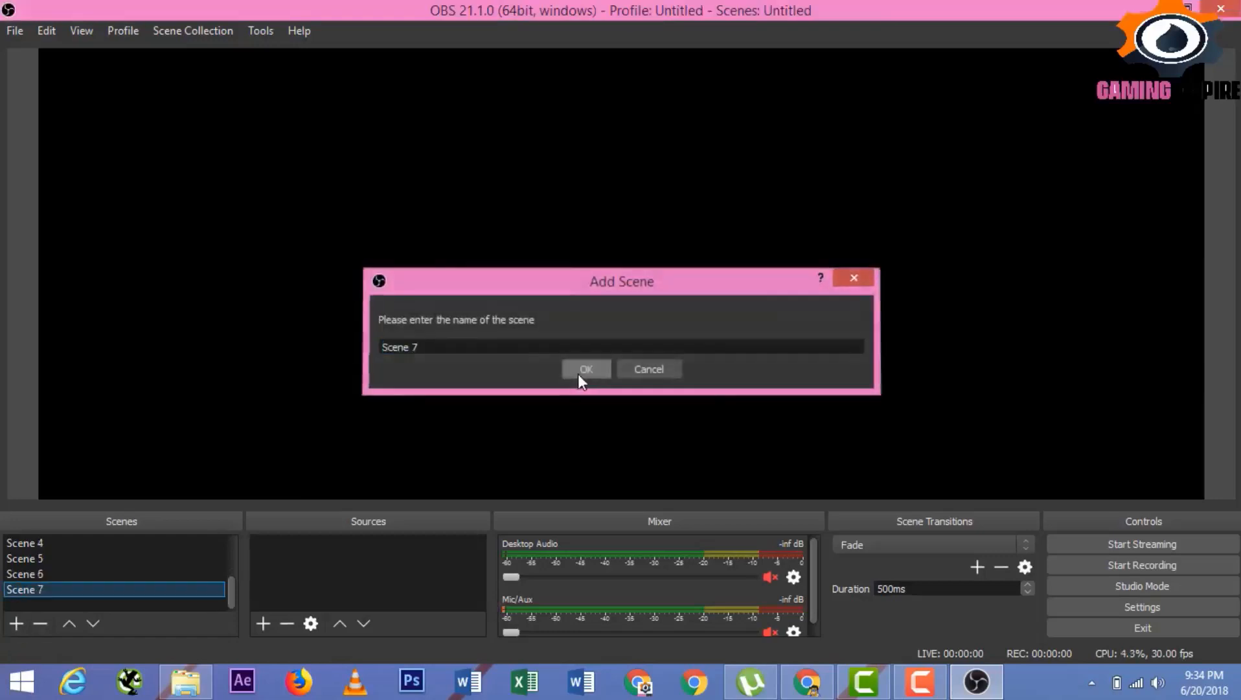
{"action": "left_click", "coordinate": [37, 590]}
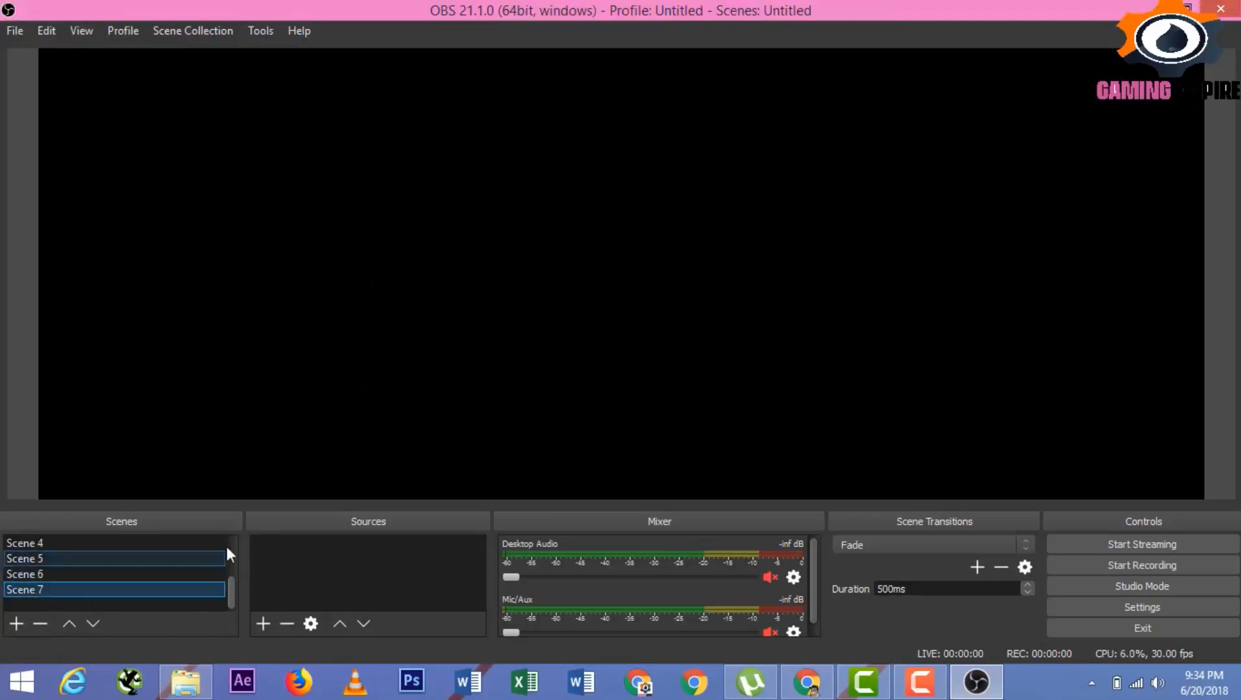
Add a new visible image source to the new scene
{"action": "left_click", "coordinate": [263, 620]}
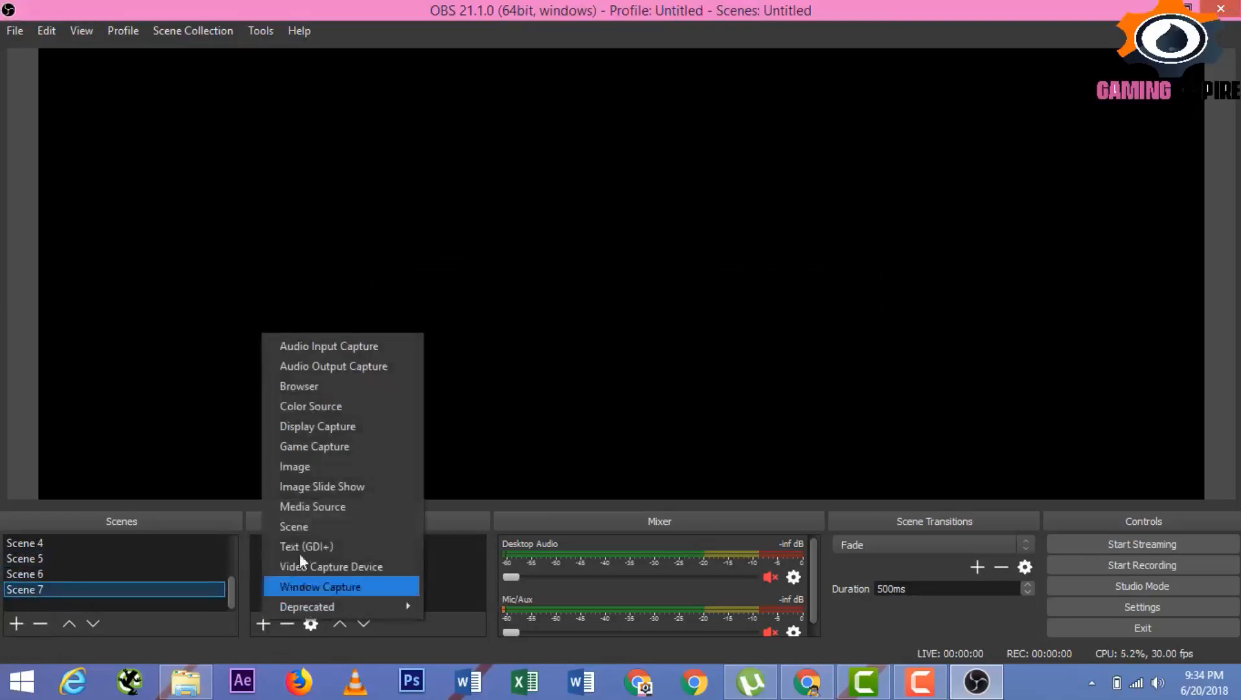
{"action": "left_click", "coordinate": [342, 466]}
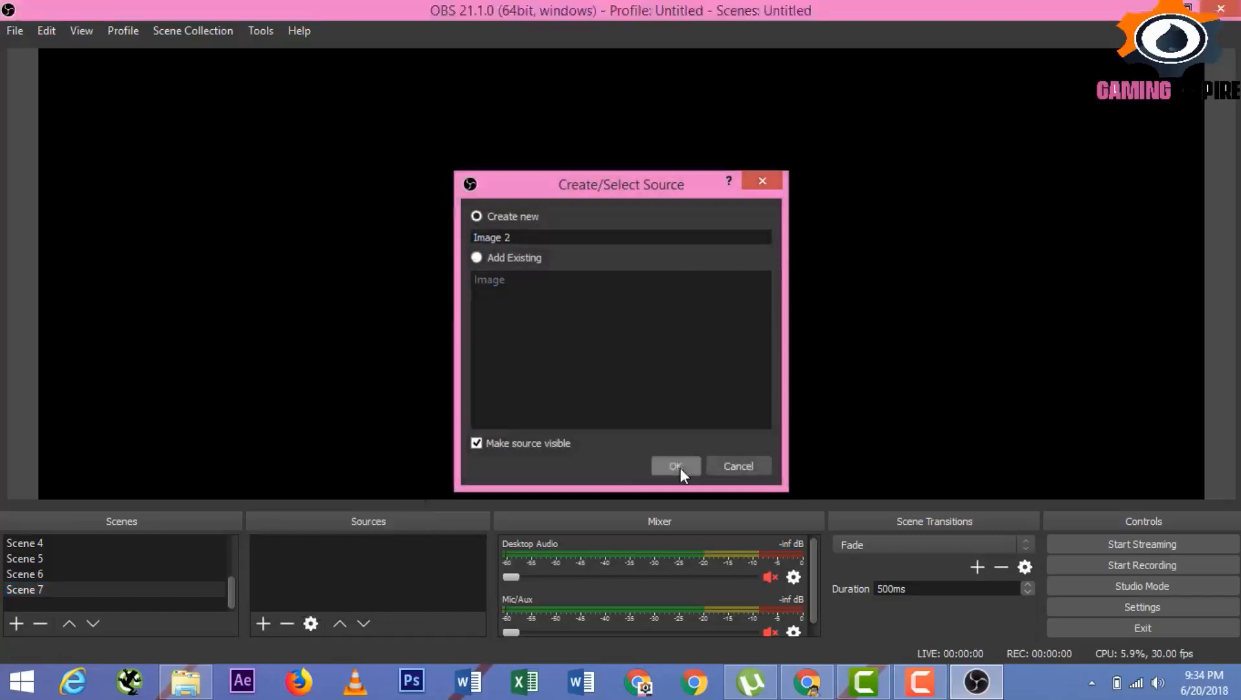
{"action": "left_click", "coordinate": [676, 466]}
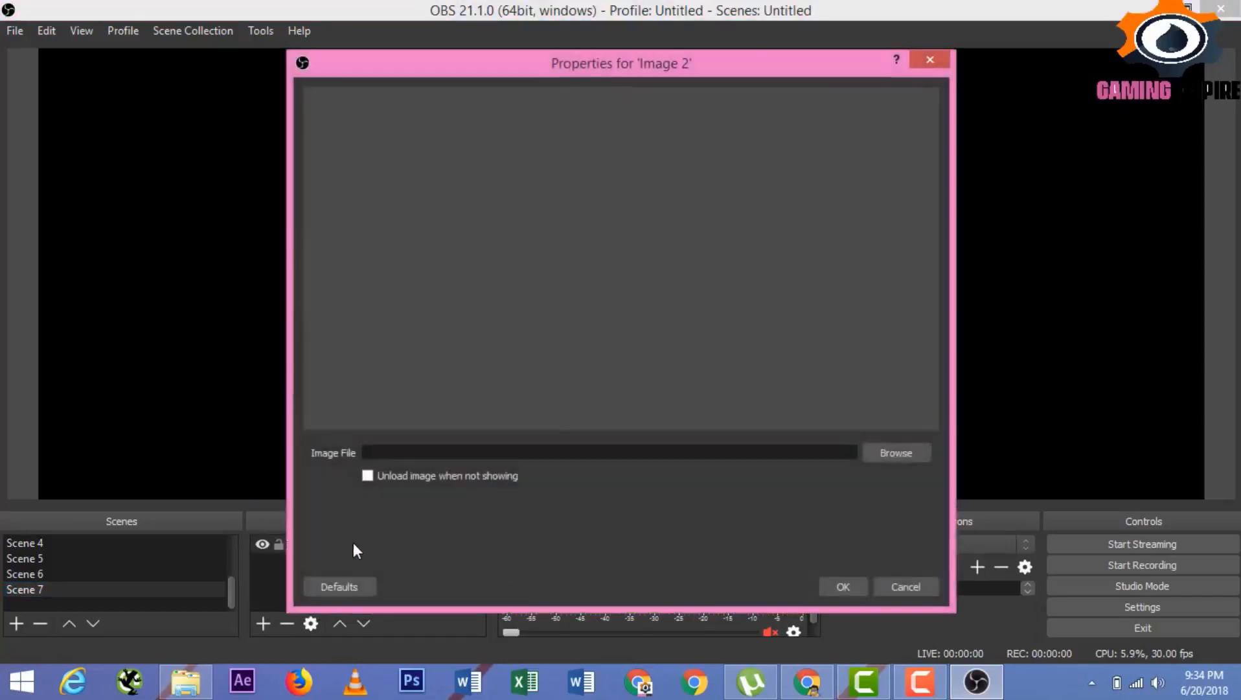
Load product_info_inline-preview---Copy.png from the livepoll folder on the desktop as the image source's file
{"action": "left_click", "coordinate": [897, 453]}
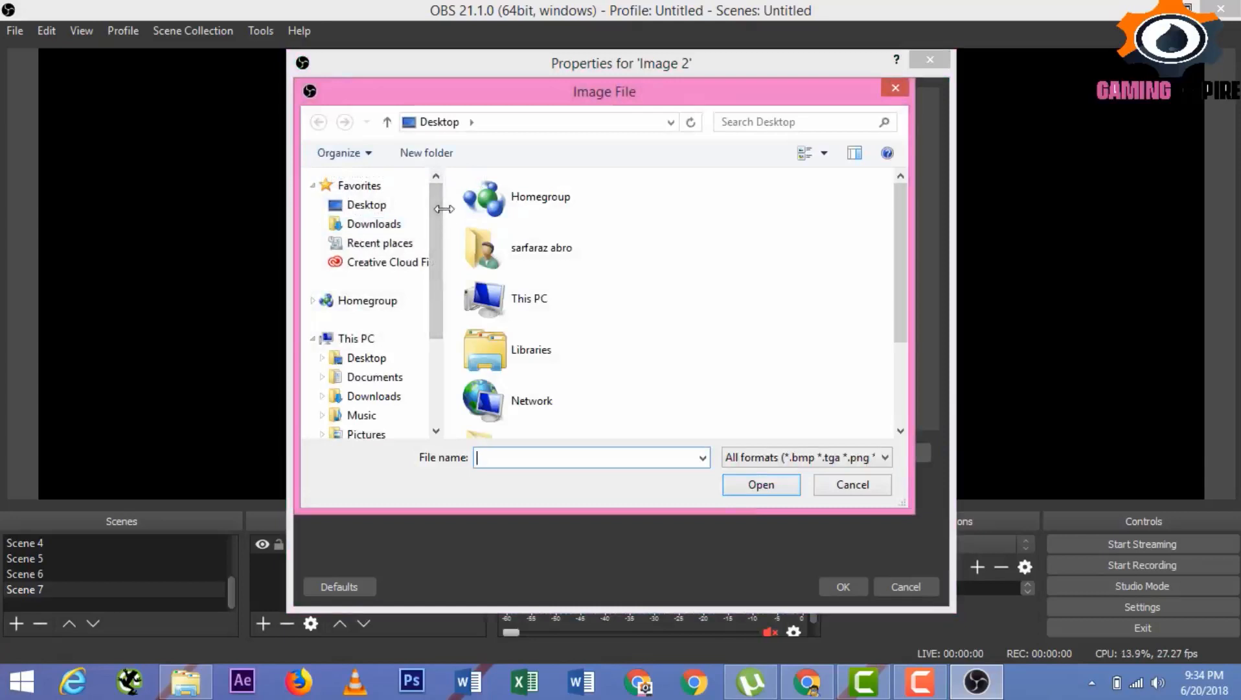
{"action": "left_click_drag", "start_coordinate": [899, 275], "coordinate": [853, 407]}
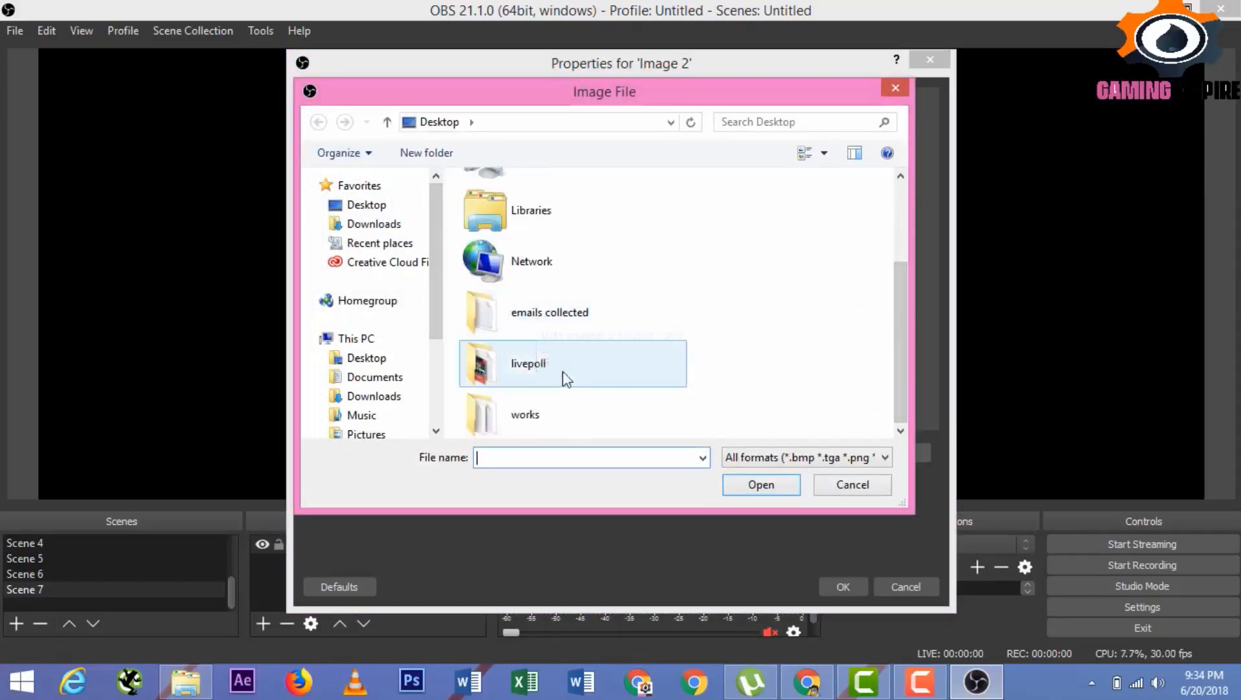
{"action": "double_click", "coordinate": [538, 379]}
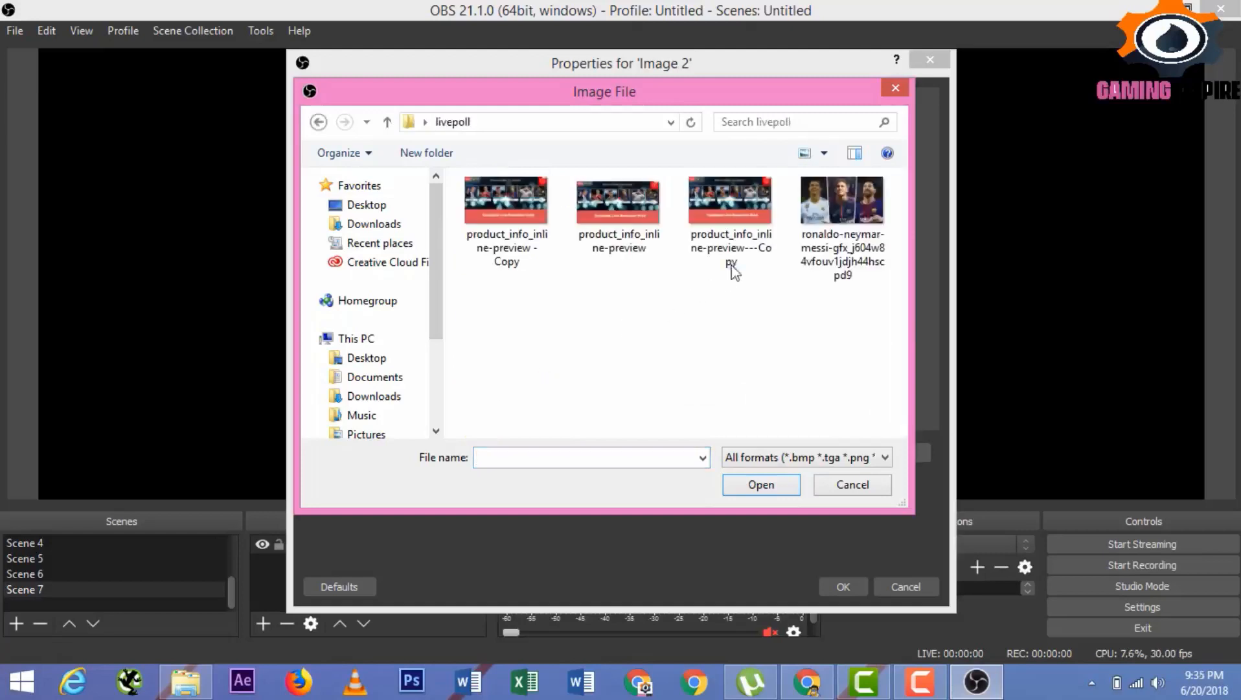
{"action": "left_click", "coordinate": [735, 216]}
{"action": "double_click", "coordinate": [735, 216]}
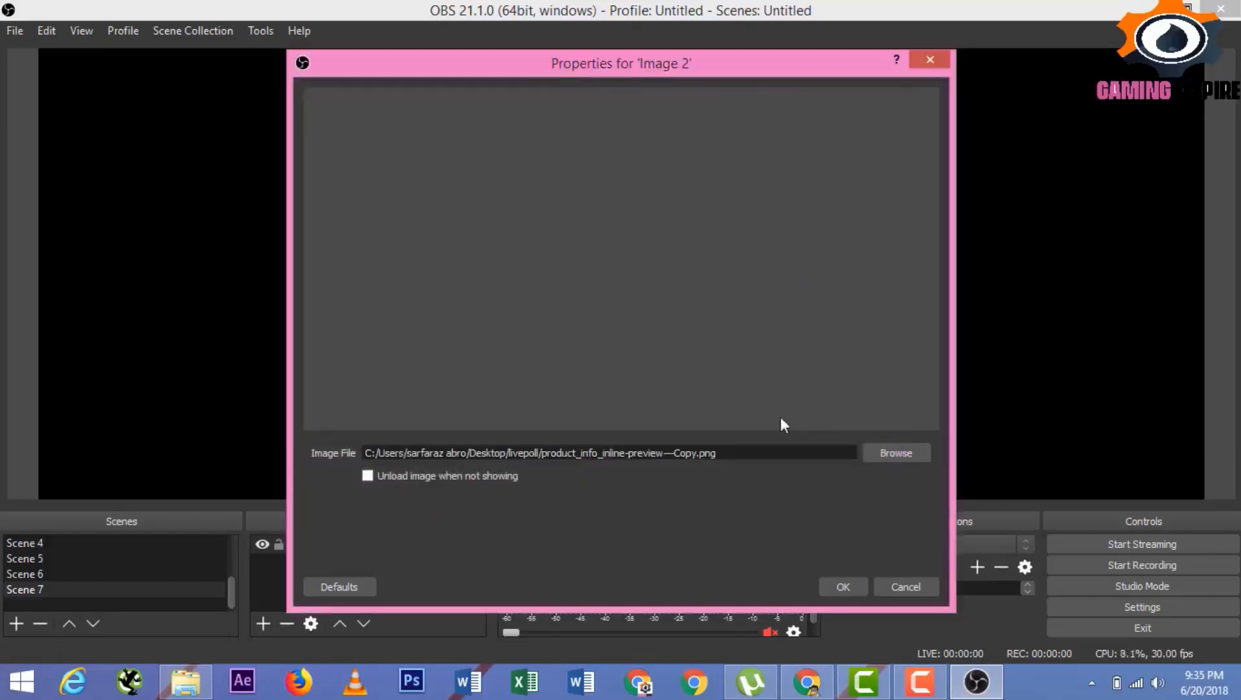
{"action": "left_click", "coordinate": [843, 587]}
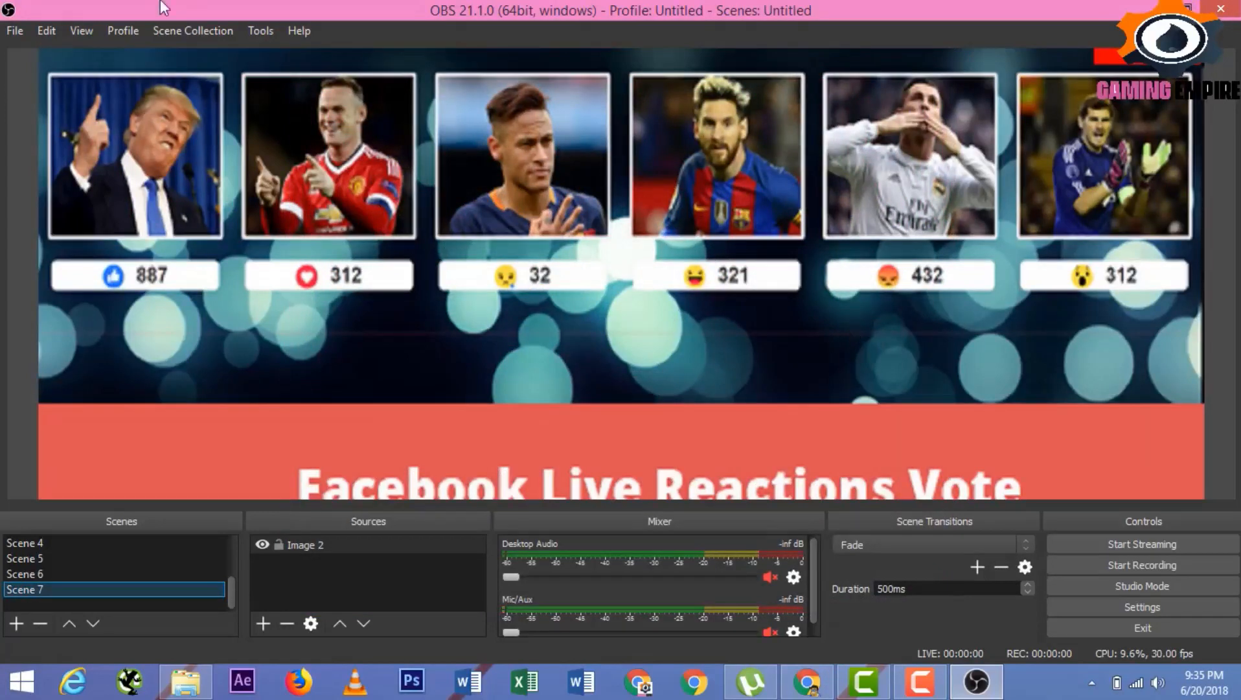
Check the base and output resolutions in the video settings and accept the settings
{"action": "left_click", "coordinate": [26, 34]}
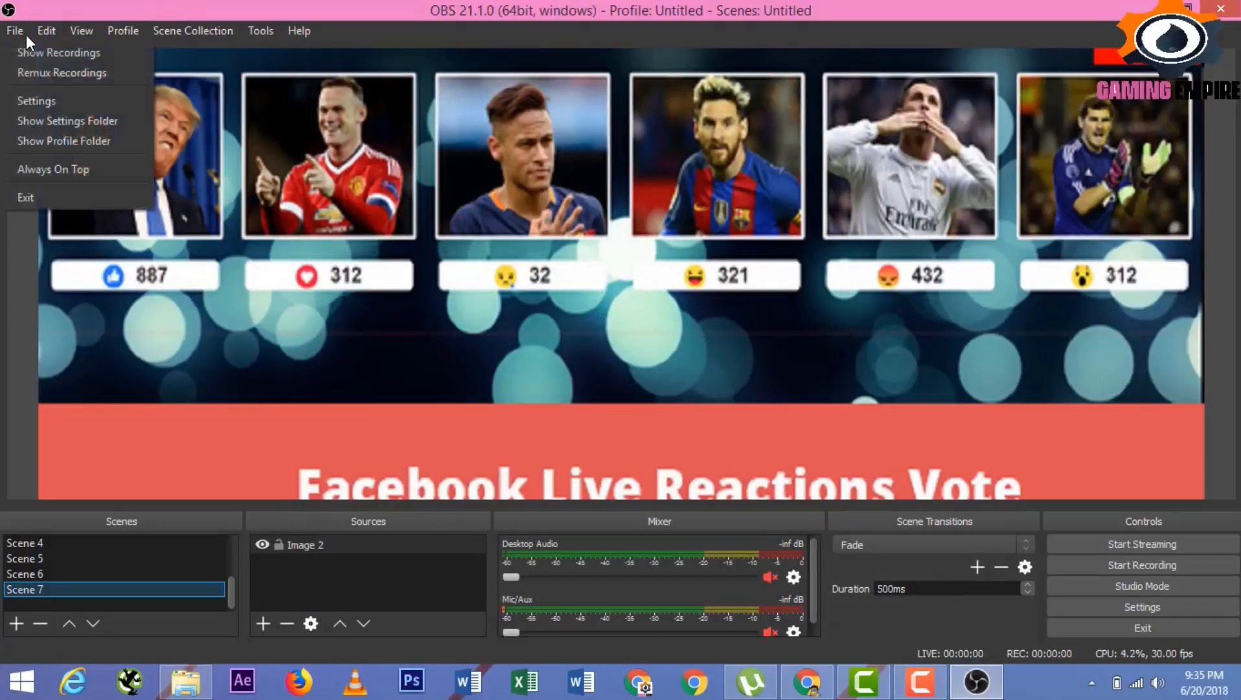
{"action": "left_click", "coordinate": [40, 102]}
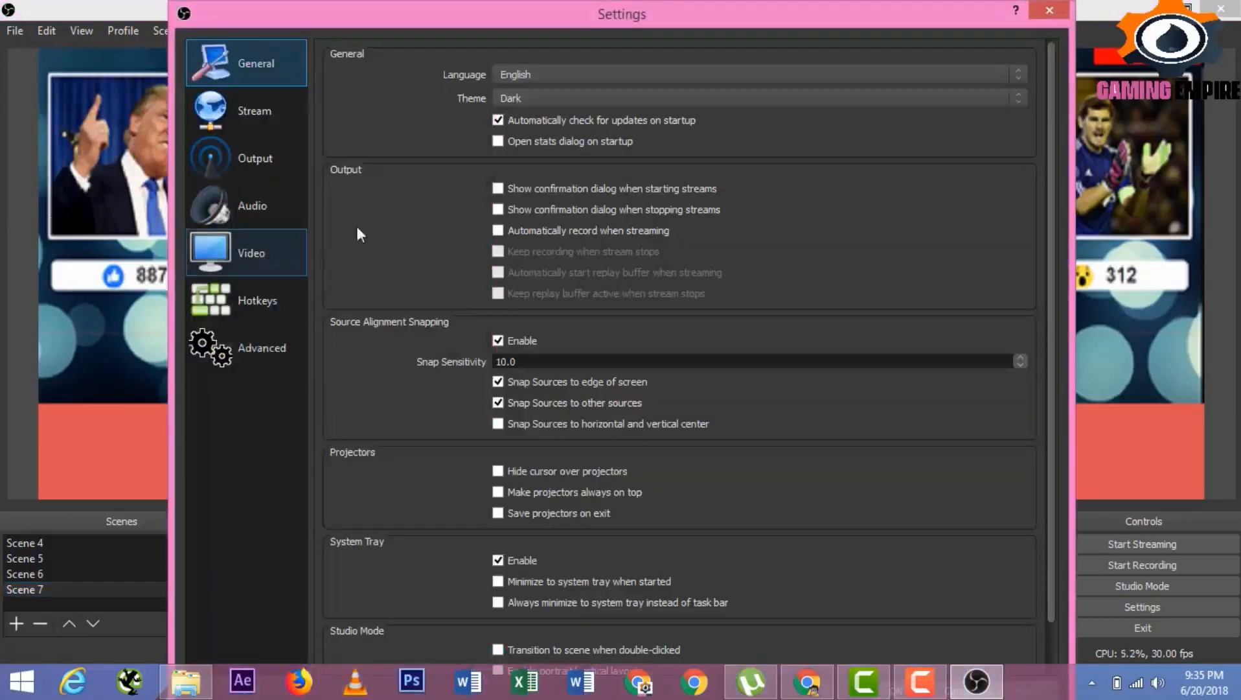
{"action": "left_click_drag", "start_coordinate": [388, 5], "coordinate": [359, 42]}
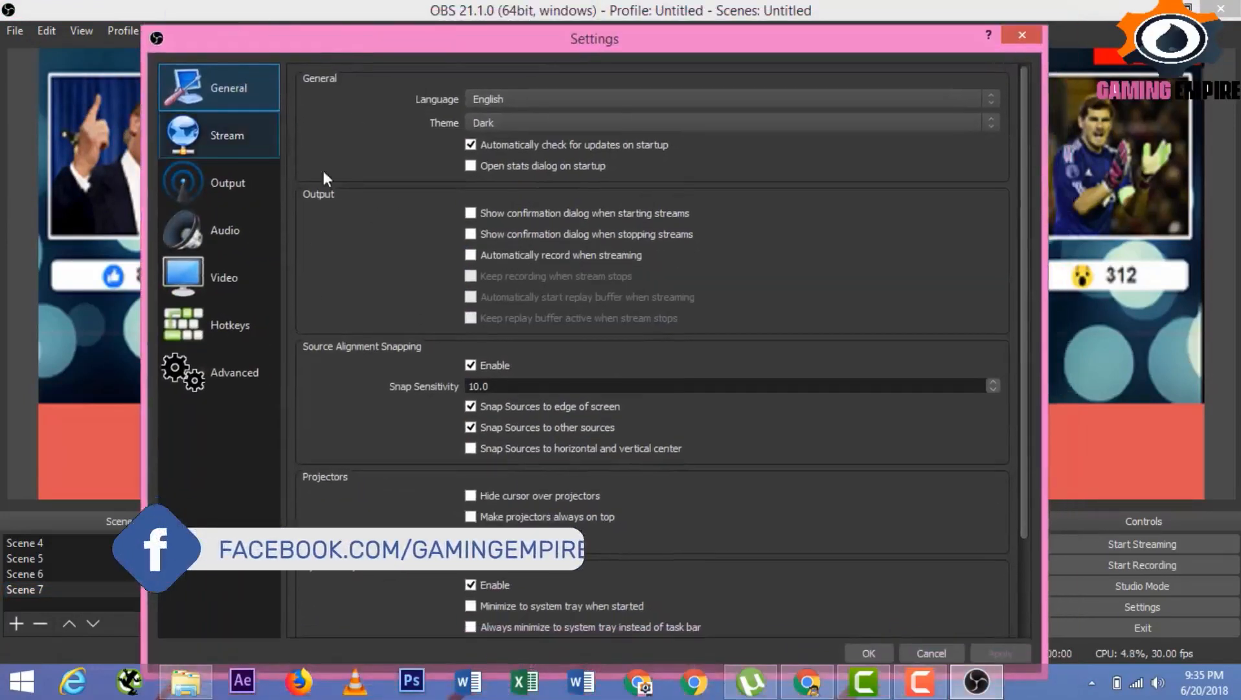
{"action": "left_click", "coordinate": [223, 272]}
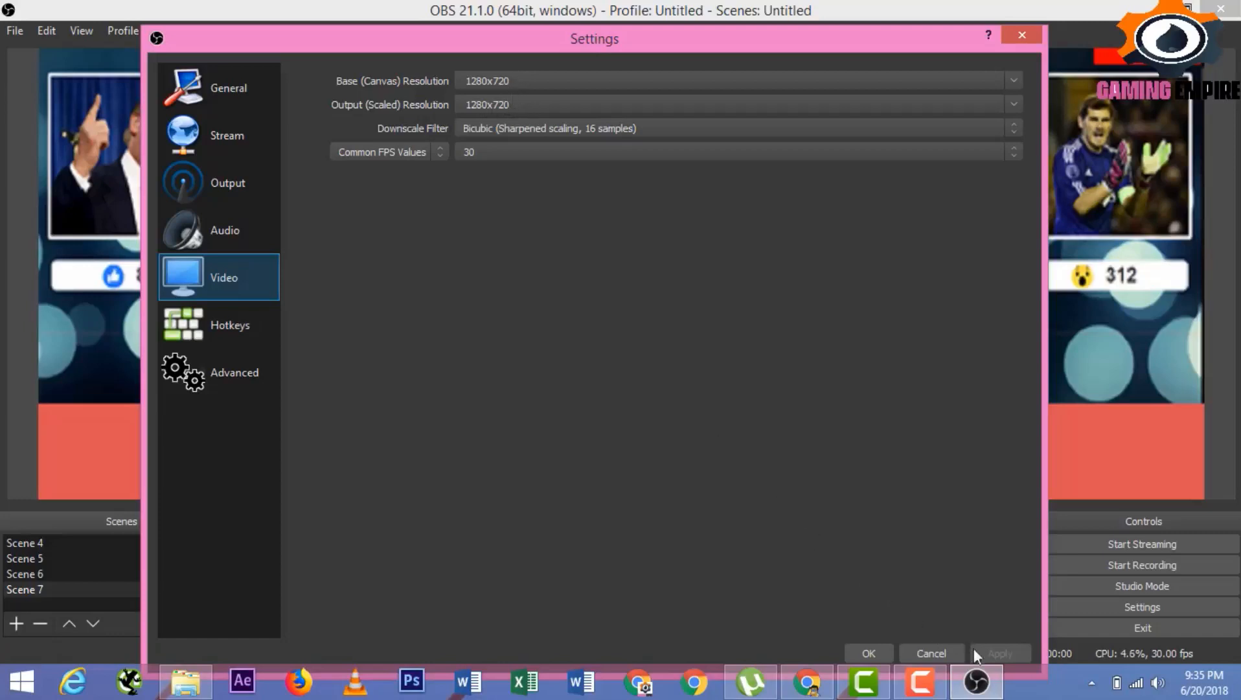
{"action": "left_click", "coordinate": [862, 658]}
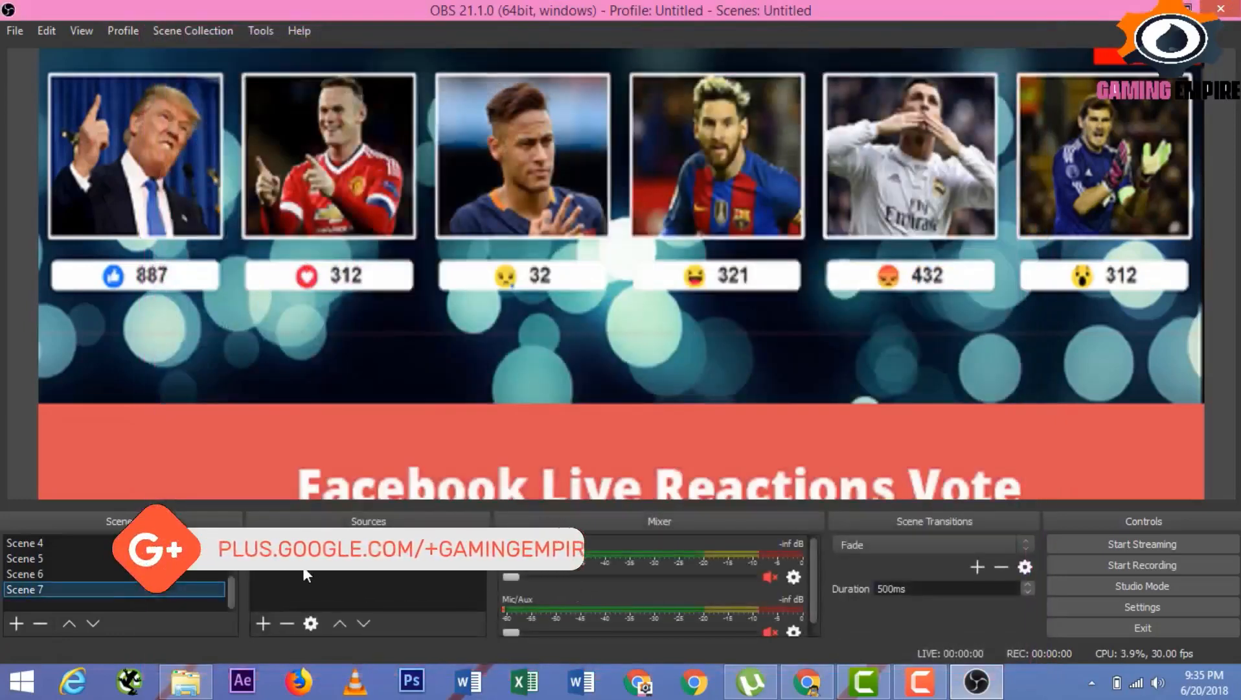
Add a new visible browser source to the scene containing the poll image
{"action": "right_click", "coordinate": [307, 575]}
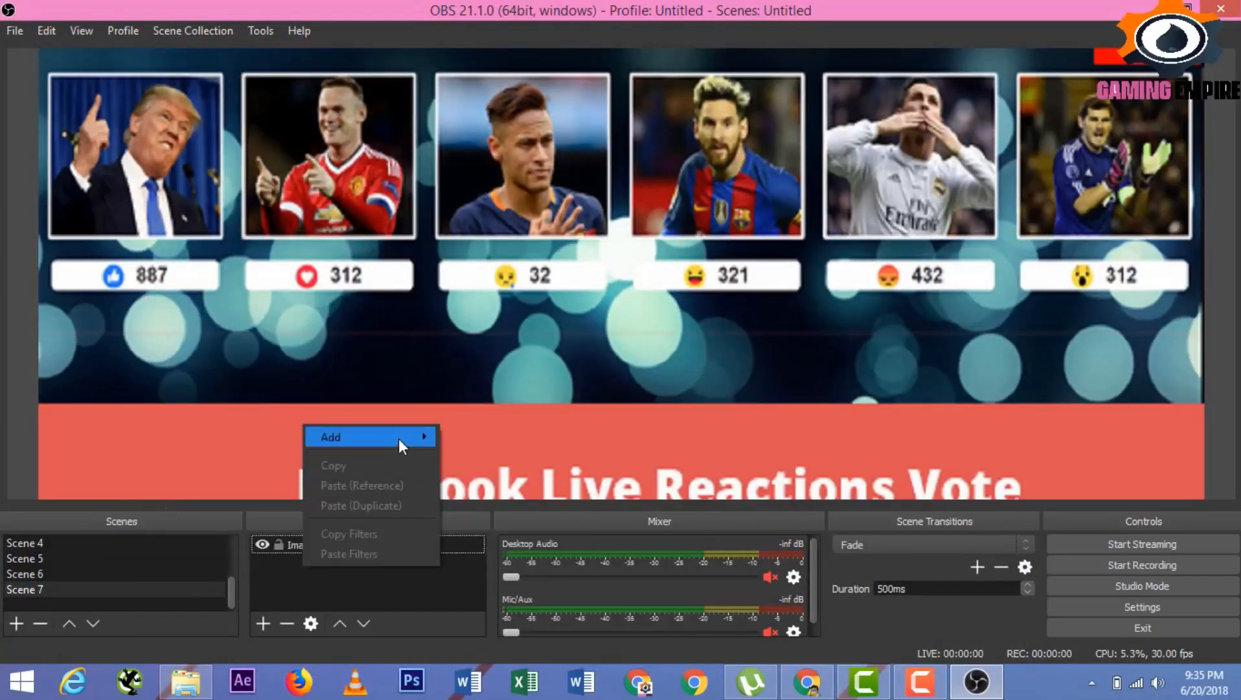
{"action": "mouse_move", "coordinate": [399, 439]}
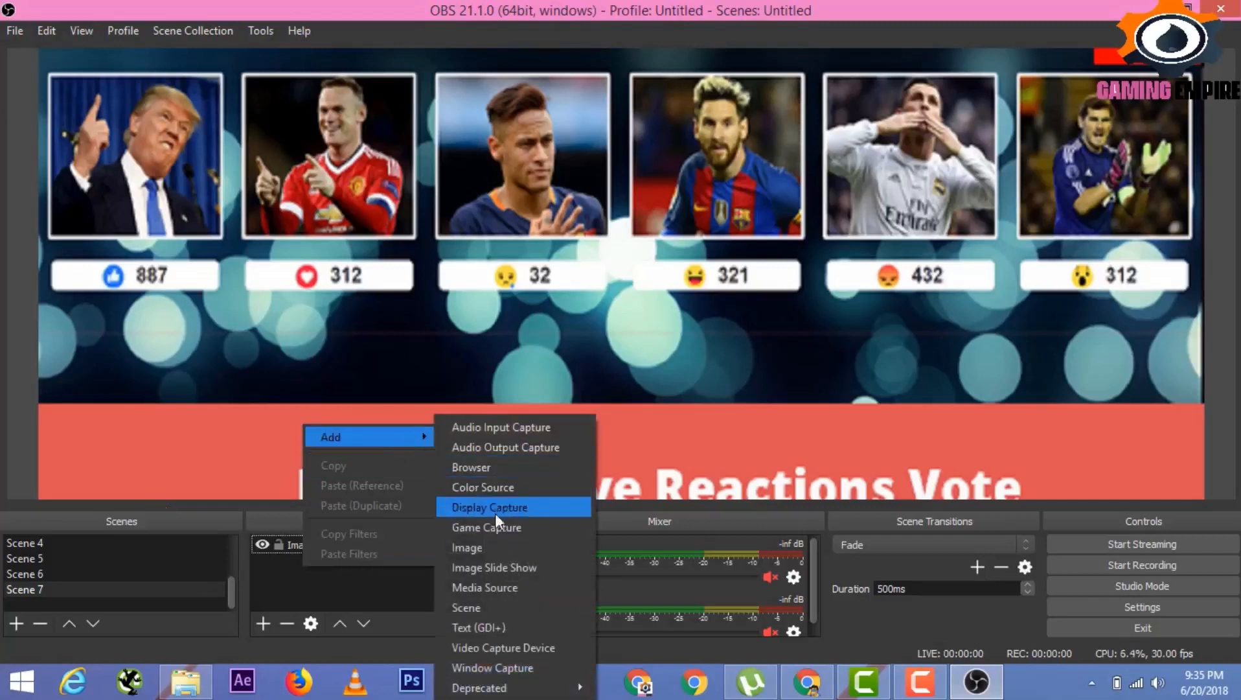
{"action": "left_click", "coordinate": [510, 467]}
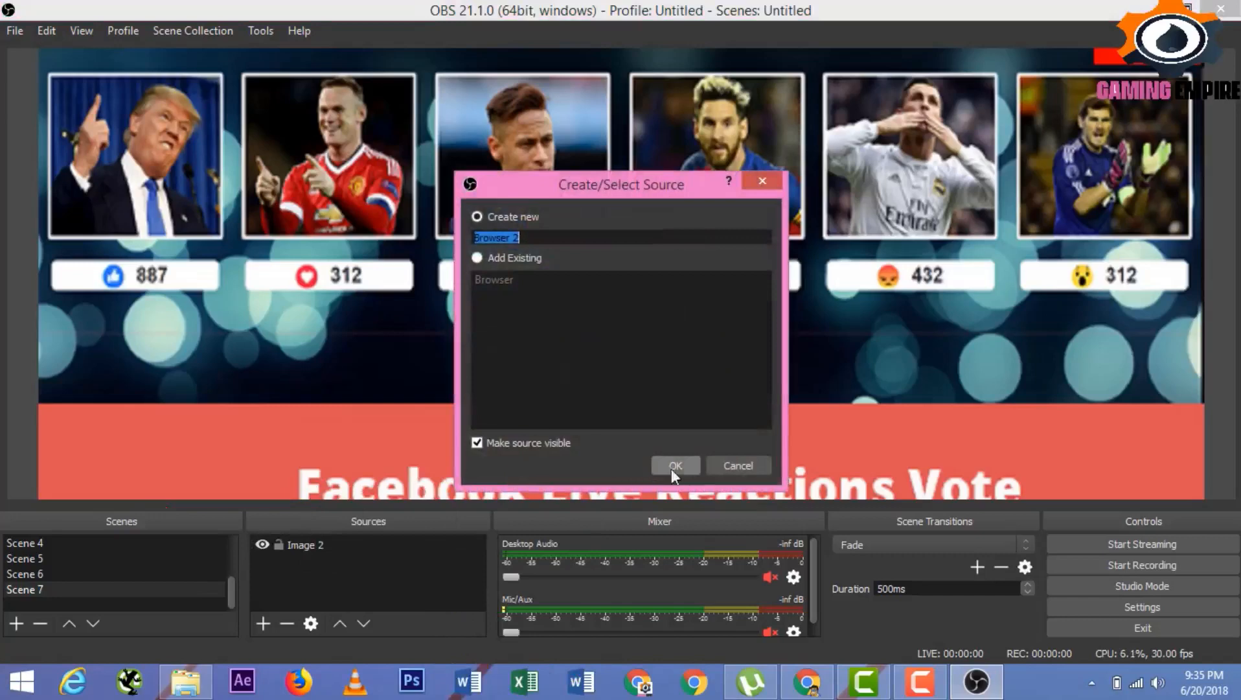
{"action": "left_click", "coordinate": [676, 466]}
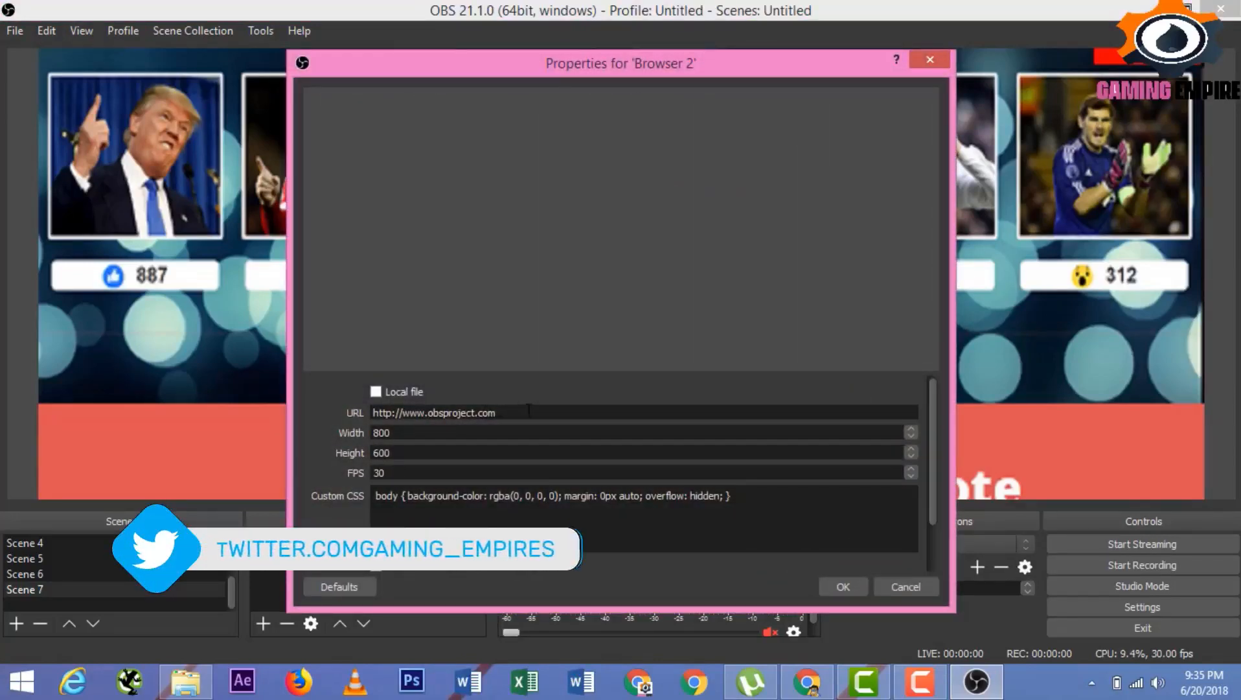
Switch to Chrome and copy the address of the Live Social Count site
{"action": "left_click", "coordinate": [810, 686]}
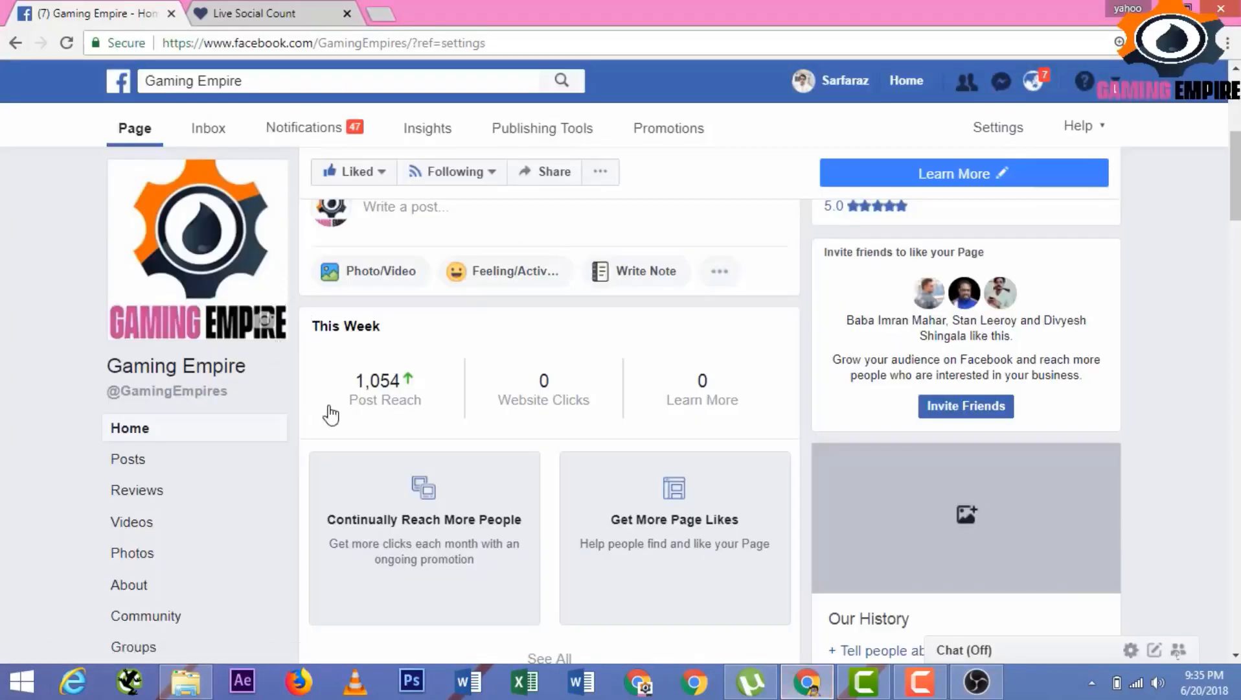
{"action": "left_click", "coordinate": [243, 11]}
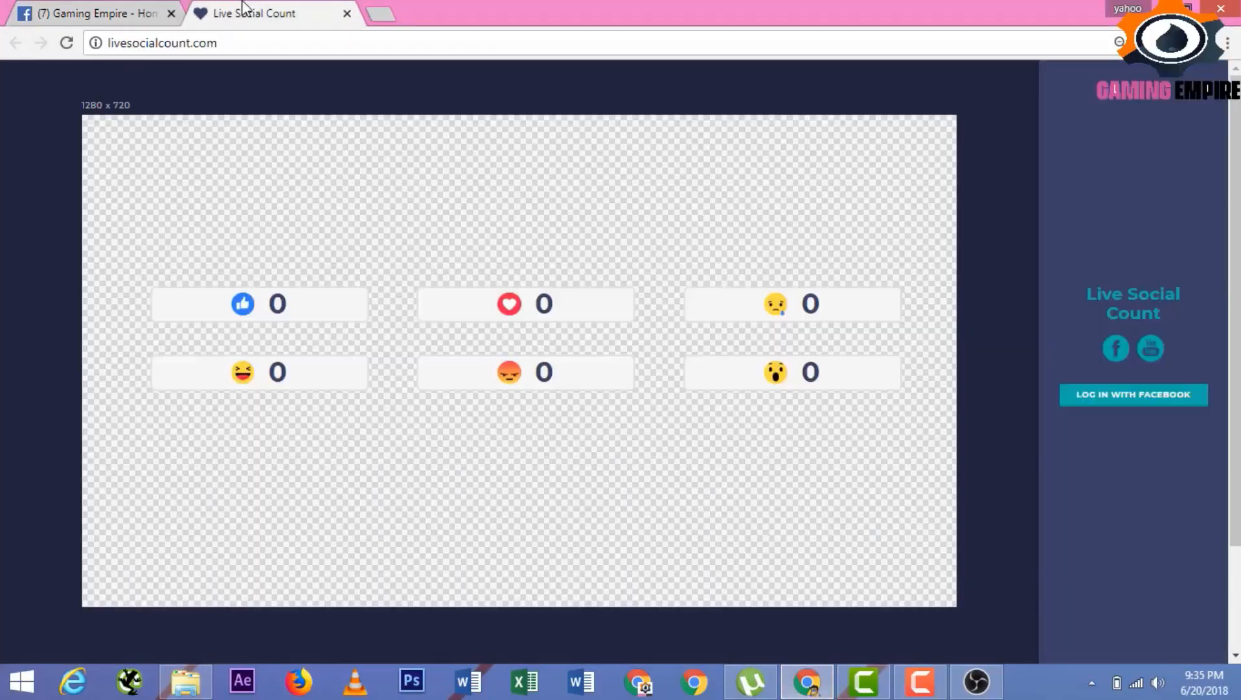
{"action": "left_click", "coordinate": [251, 52]}
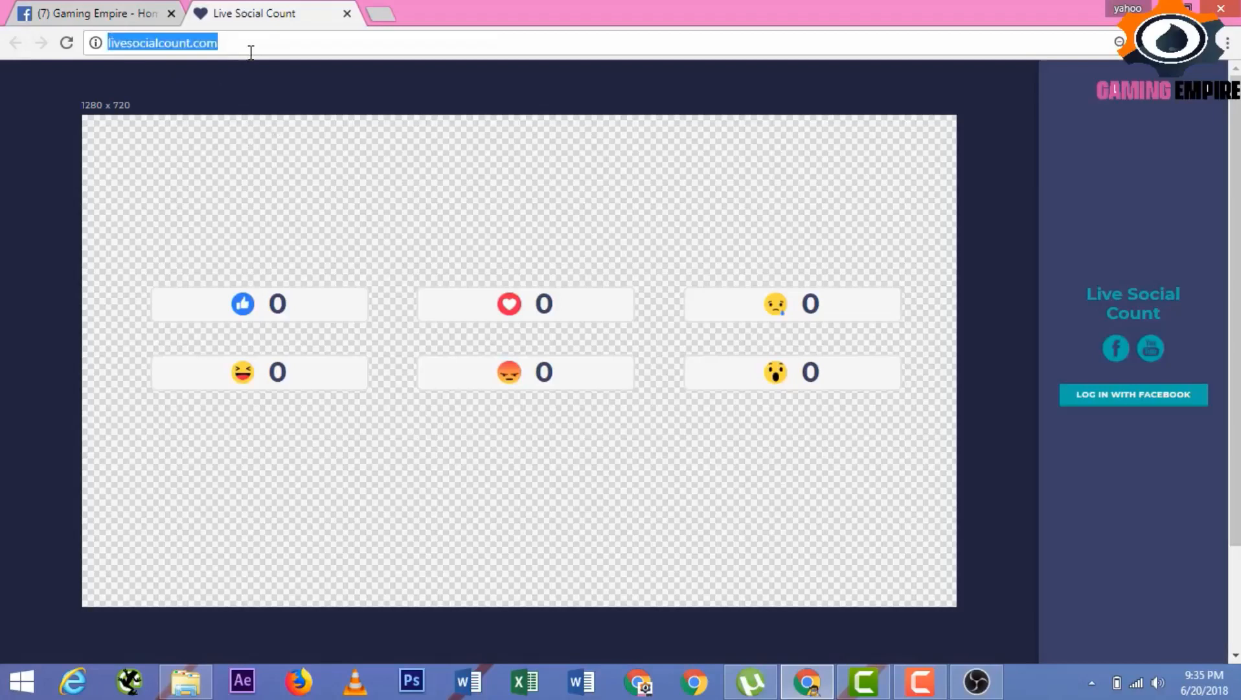
{"action": "right_click", "coordinate": [250, 51]}
{"action": "left_click", "coordinate": [295, 124]}
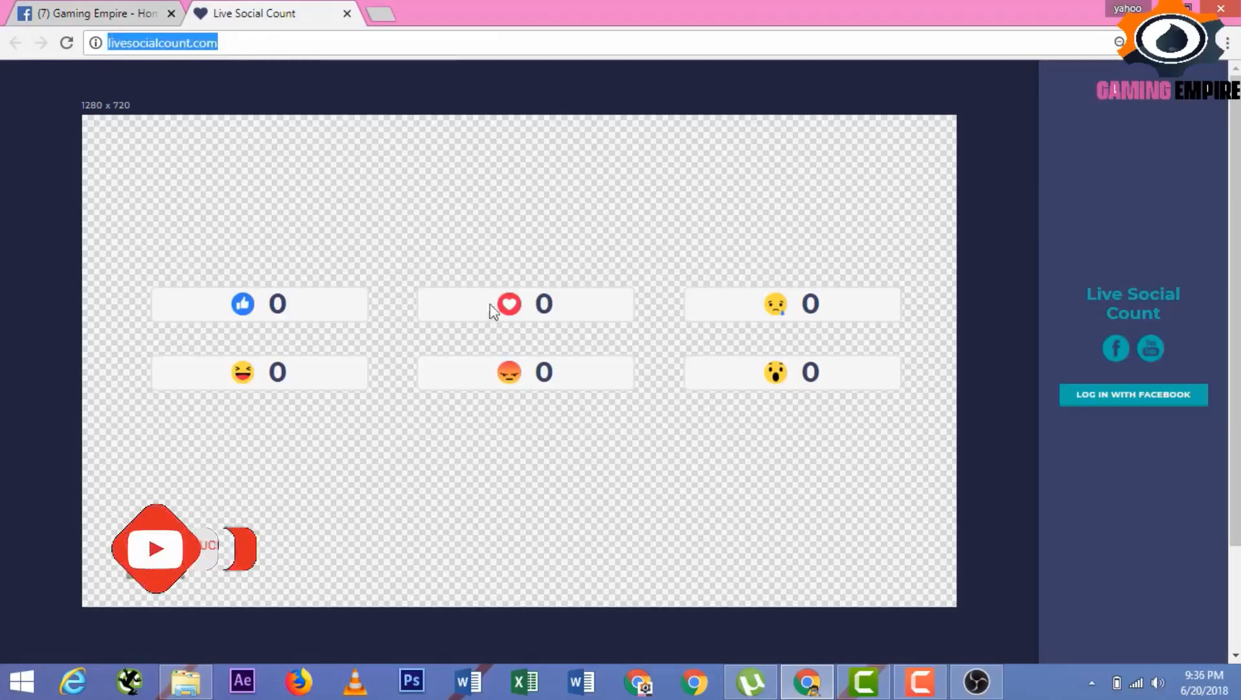
{"action": "left_click", "coordinate": [976, 681]}
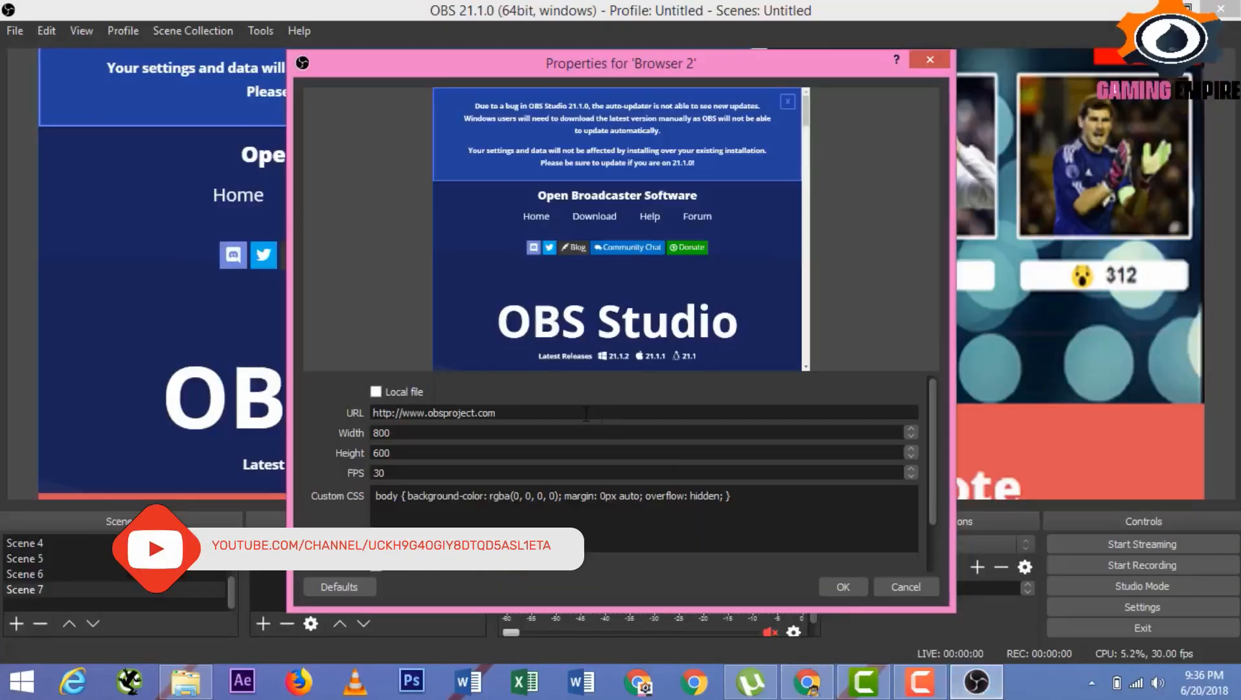
{"action": "key", "text": "ctrl+a"}
{"action": "key", "text": "ctrl+v"}
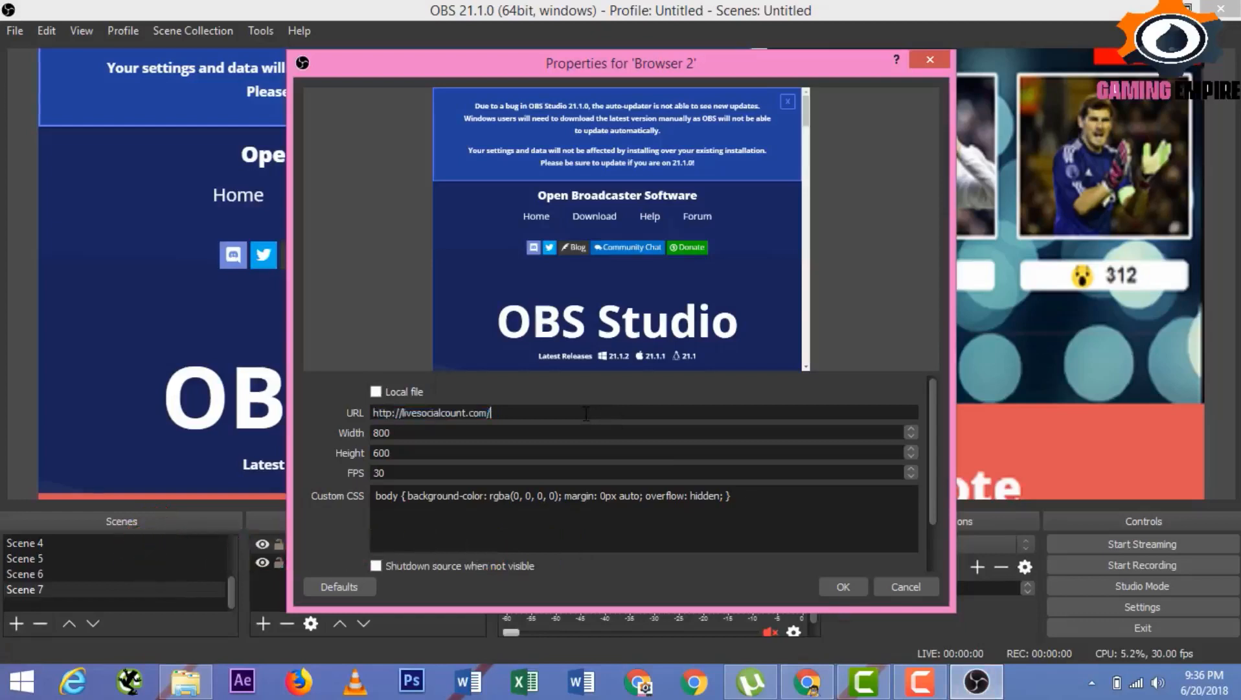
Set the browser source's width to 1280 and its height to 720
{"action": "double_click", "coordinate": [466, 434]}
{"action": "type", "text": "12"}
{"action": "double_click", "coordinate": [448, 453]}
{"action": "type", "text": "720"}
Open the cod text file from the livepoll folder and copy its line of CSS
{"action": "left_click", "coordinate": [204, 690]}
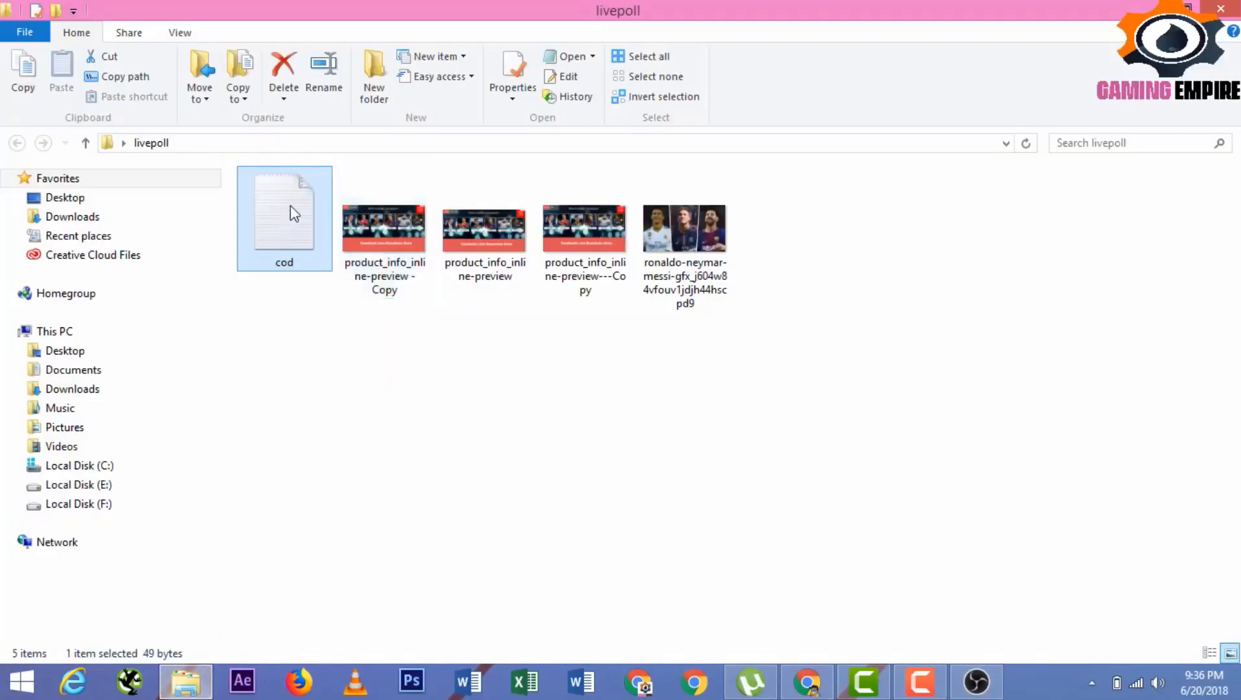
{"action": "double_click", "coordinate": [291, 203]}
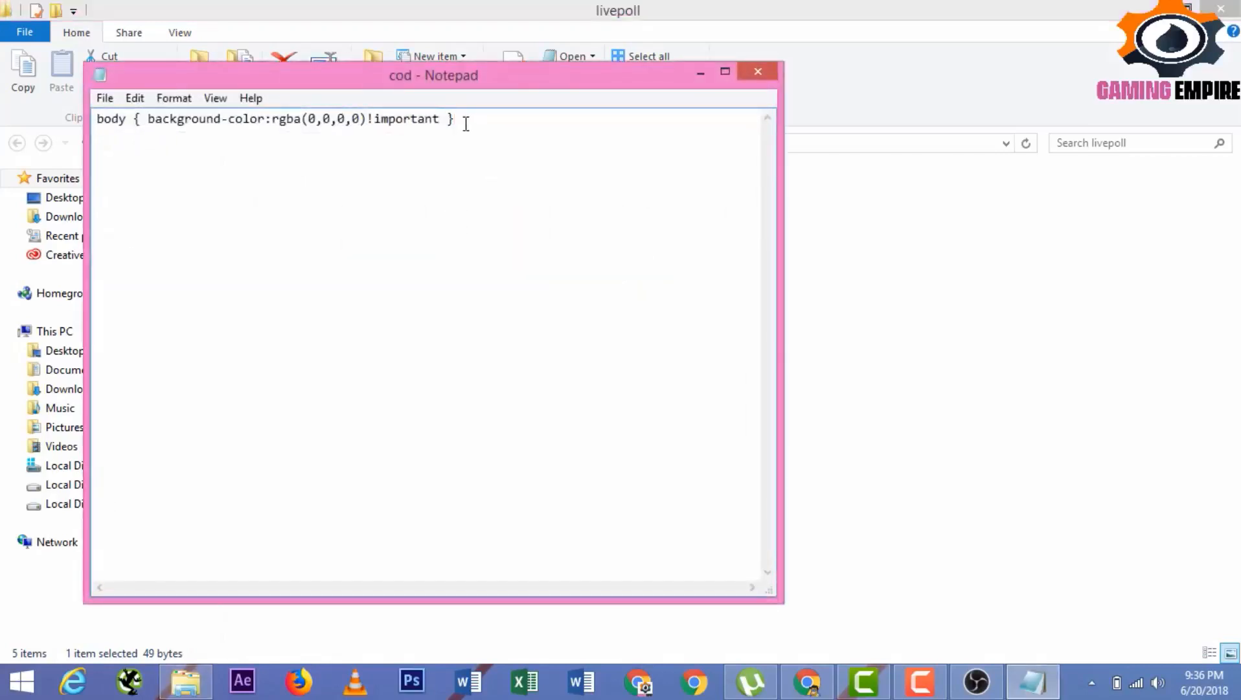
{"action": "left_click_drag", "start_coordinate": [455, 119], "coordinate": [30, 143]}
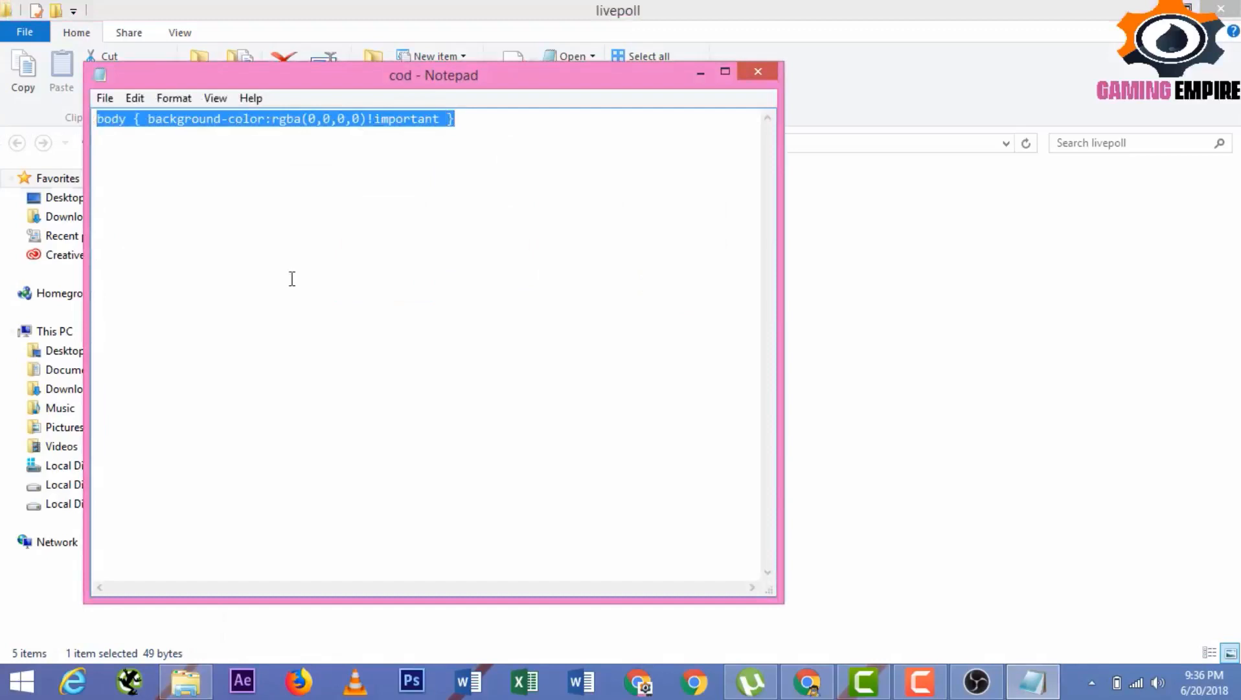
Return to OBS, replace the browser source's custom CSS with body { background-color:rgba(0,0,0,0)!important } and apply the properties
{"action": "left_click", "coordinate": [977, 682]}
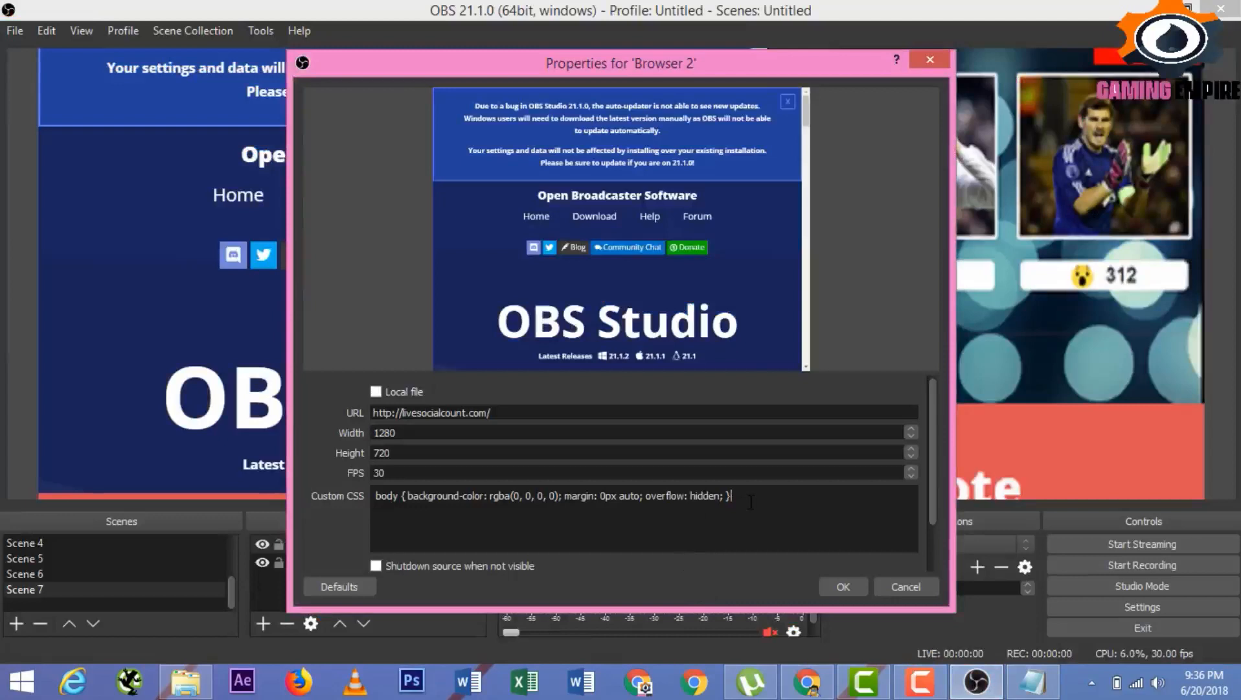
{"action": "key", "text": "ctrl+a"}
{"action": "key", "text": "ctrl+v"}
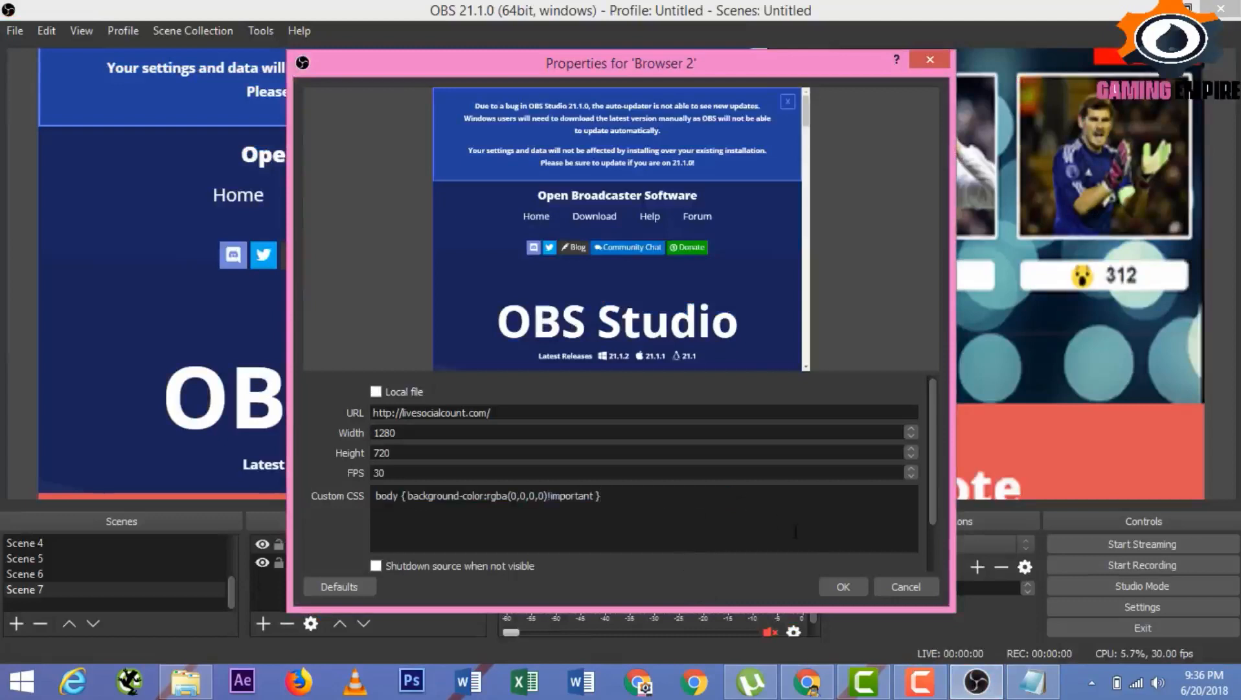
{"action": "left_click", "coordinate": [841, 587]}
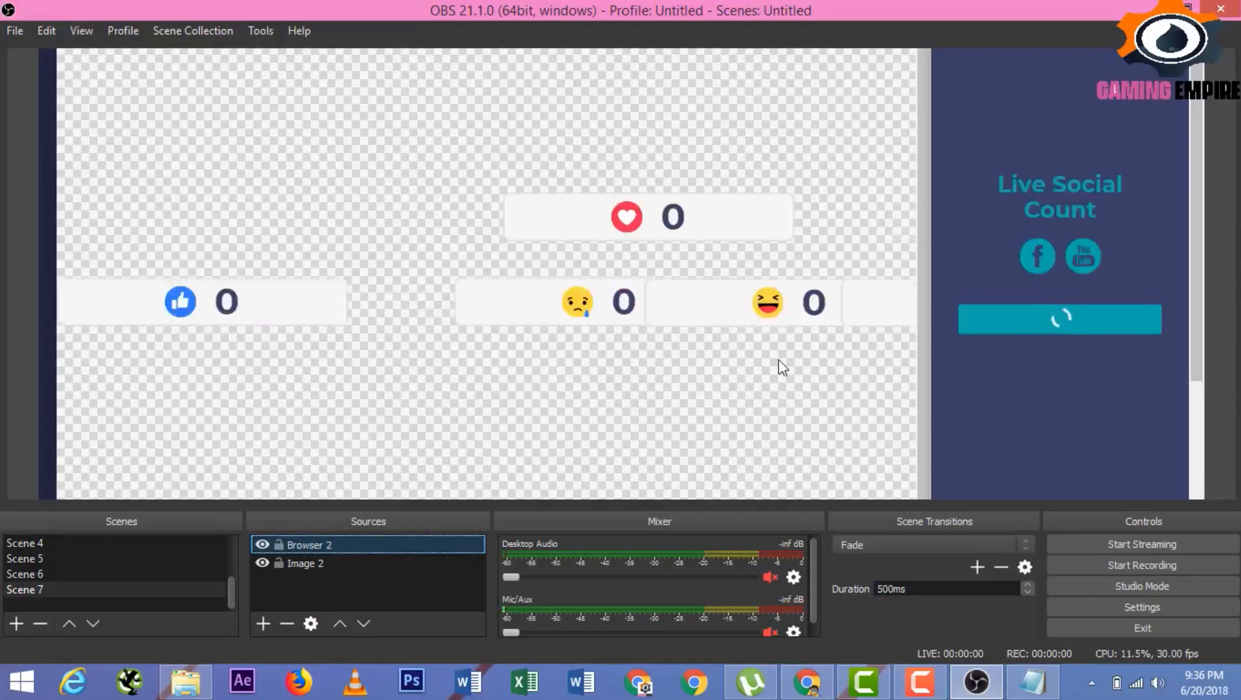
Switch to Chrome, log in to Live Social Count with Facebook and choose Gaming Empire as the page
{"action": "left_click", "coordinate": [807, 681]}
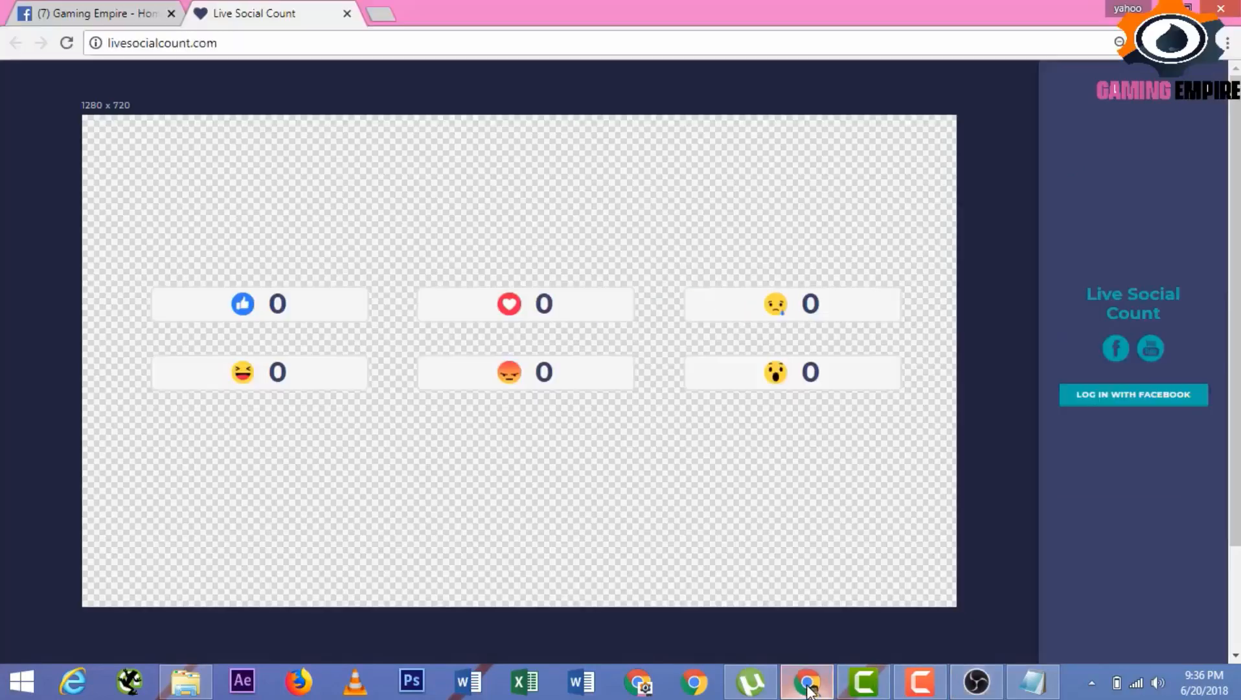
{"action": "left_click", "coordinate": [1128, 401]}
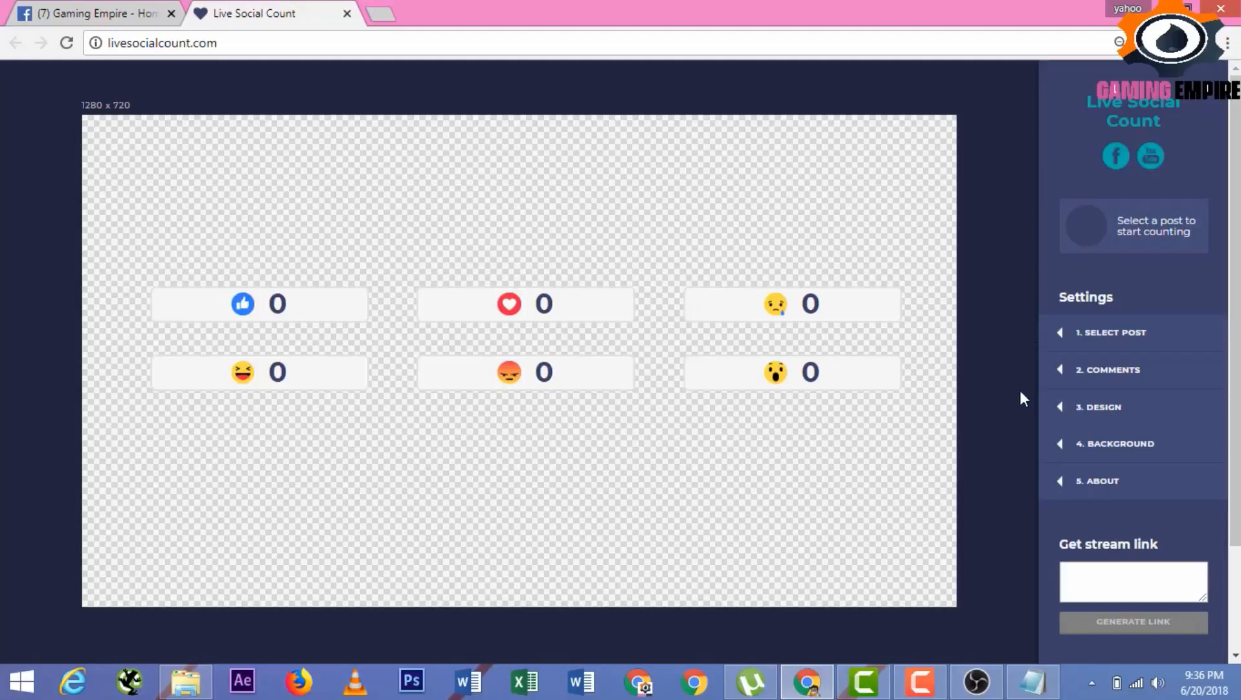
{"action": "left_click", "coordinate": [1135, 350]}
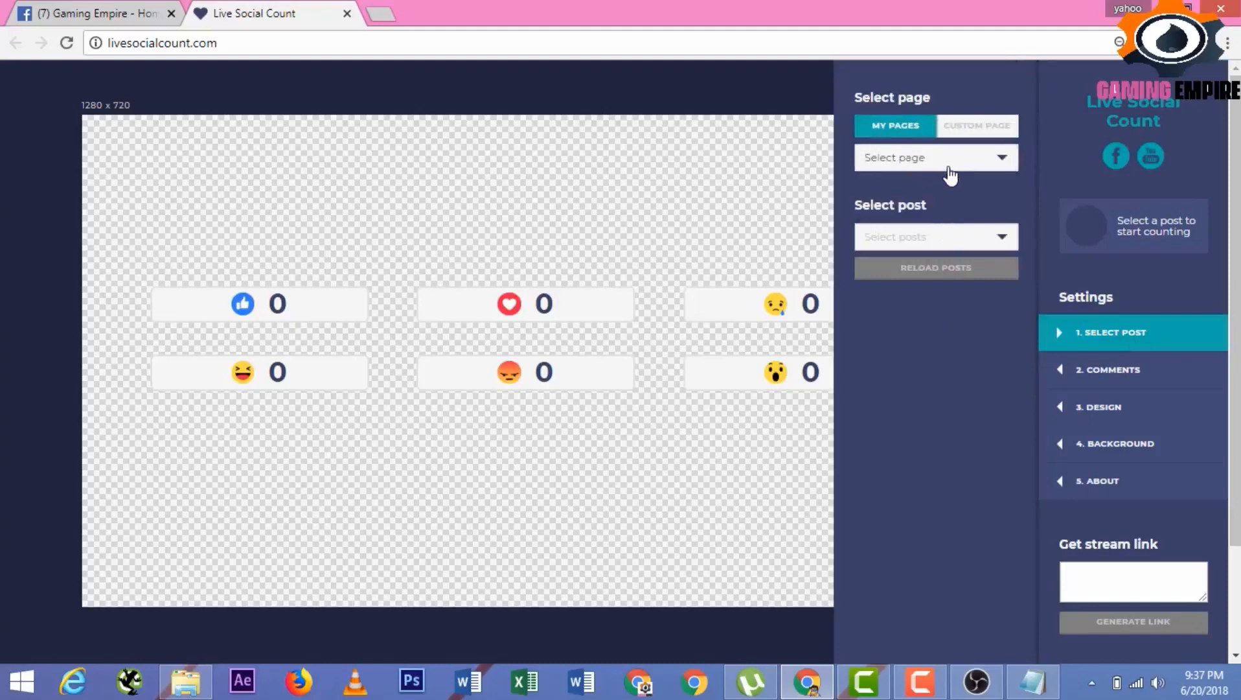
{"action": "left_click", "coordinate": [992, 680]}
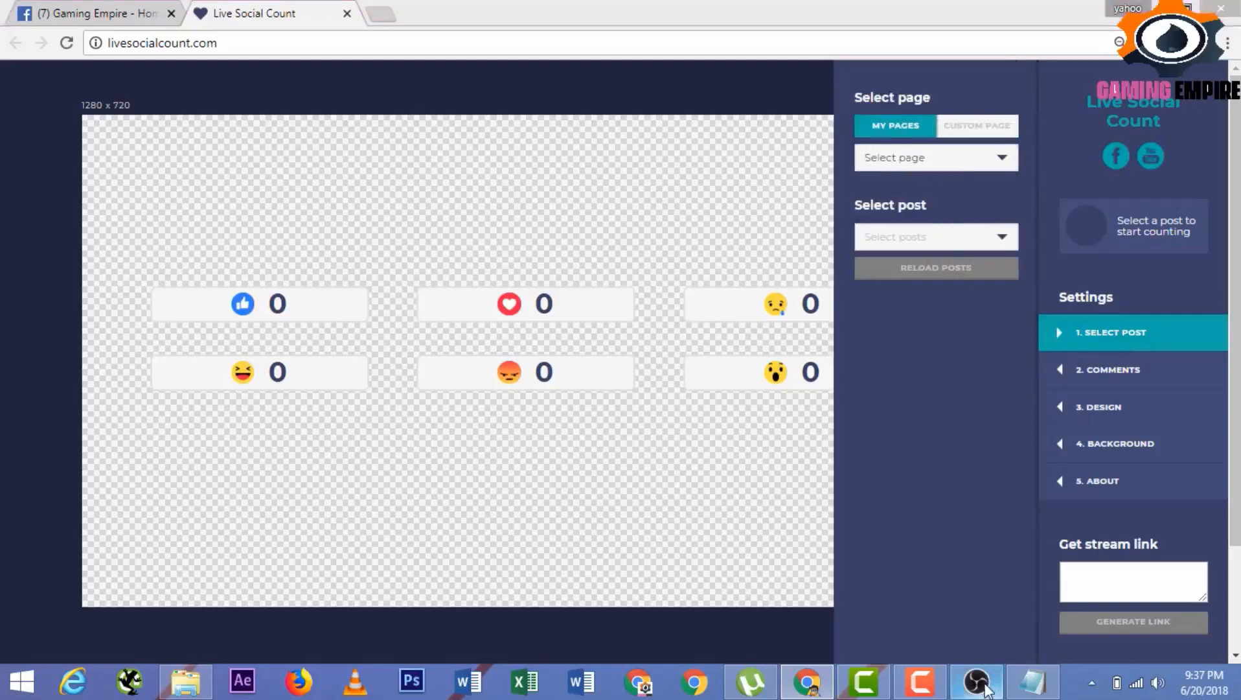
{"action": "left_click", "coordinate": [967, 686]}
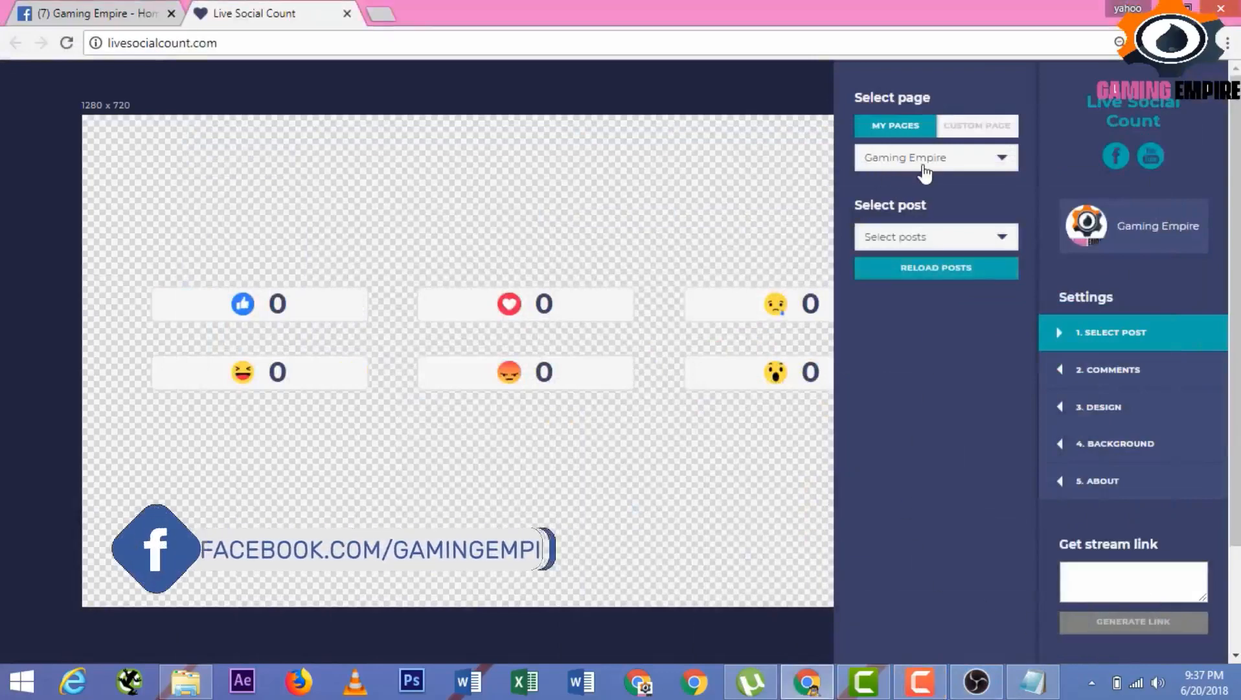
Check the Gaming Empire Facebook page, return to Live Social Count and dismiss the CCleaner alert
{"action": "left_click", "coordinate": [24, 9]}
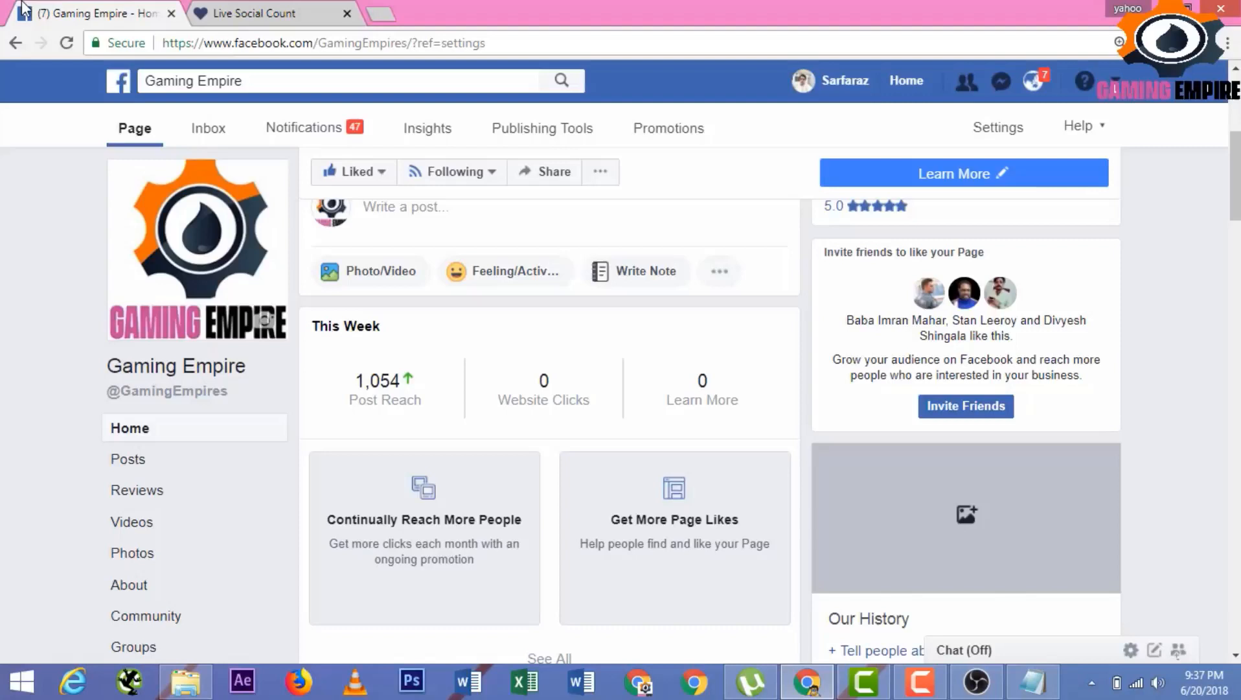
{"action": "left_click", "coordinate": [237, 9]}
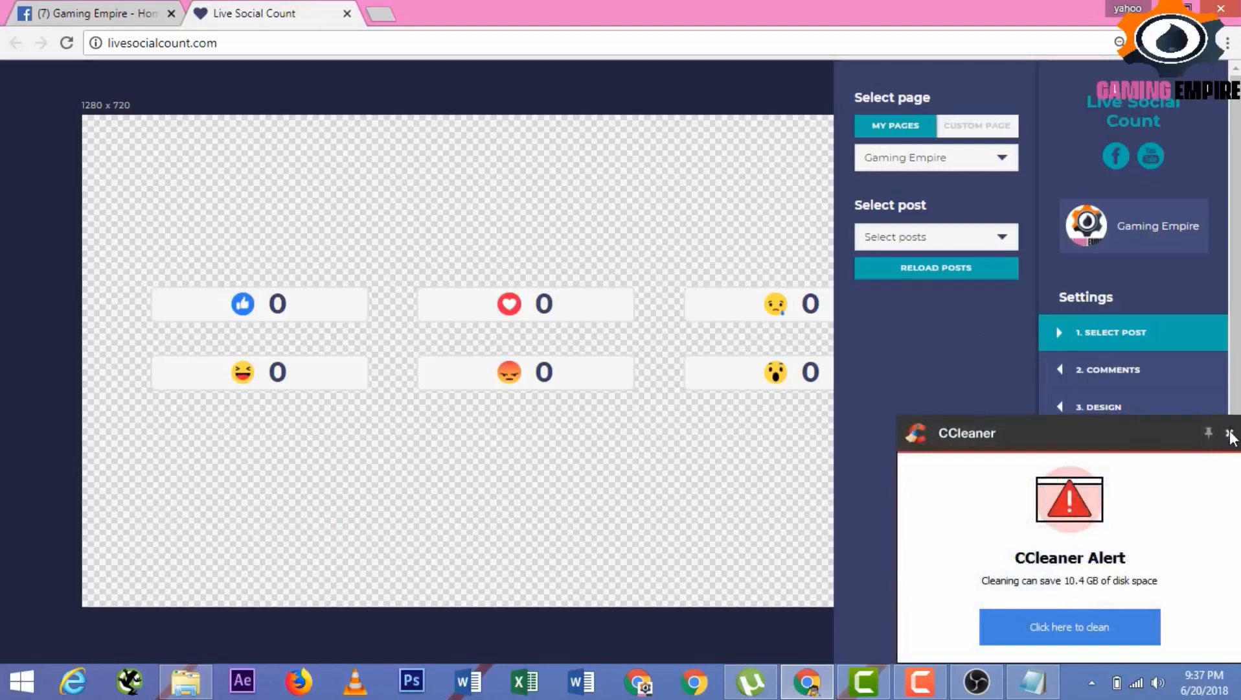
{"action": "left_click", "coordinate": [1230, 433]}
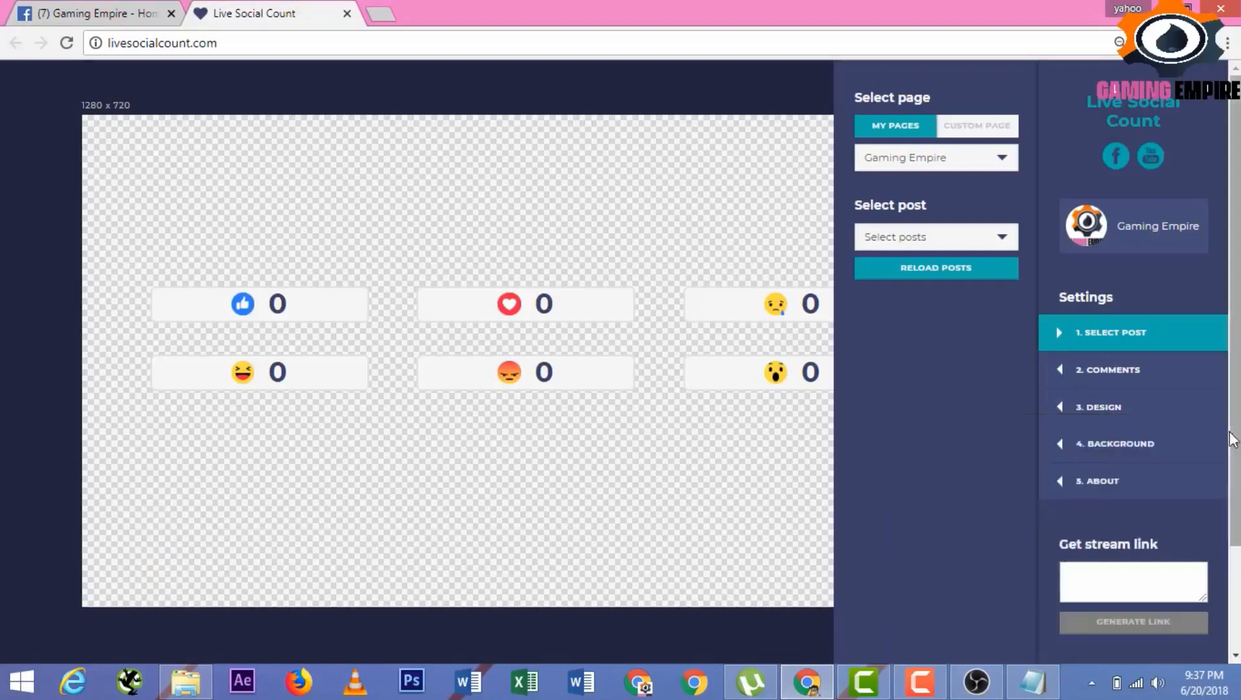
Reload the page's posts and select the post "who do you like." for counting
{"action": "left_click", "coordinate": [951, 250]}
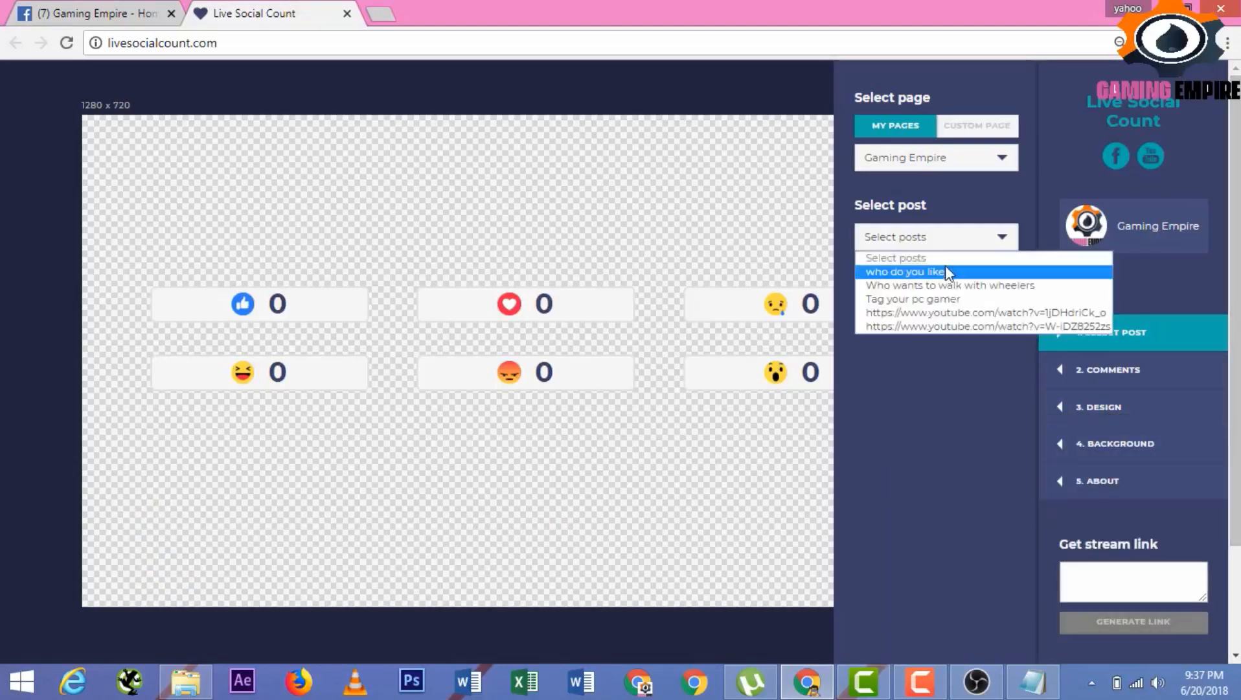
{"action": "left_click", "coordinate": [948, 271]}
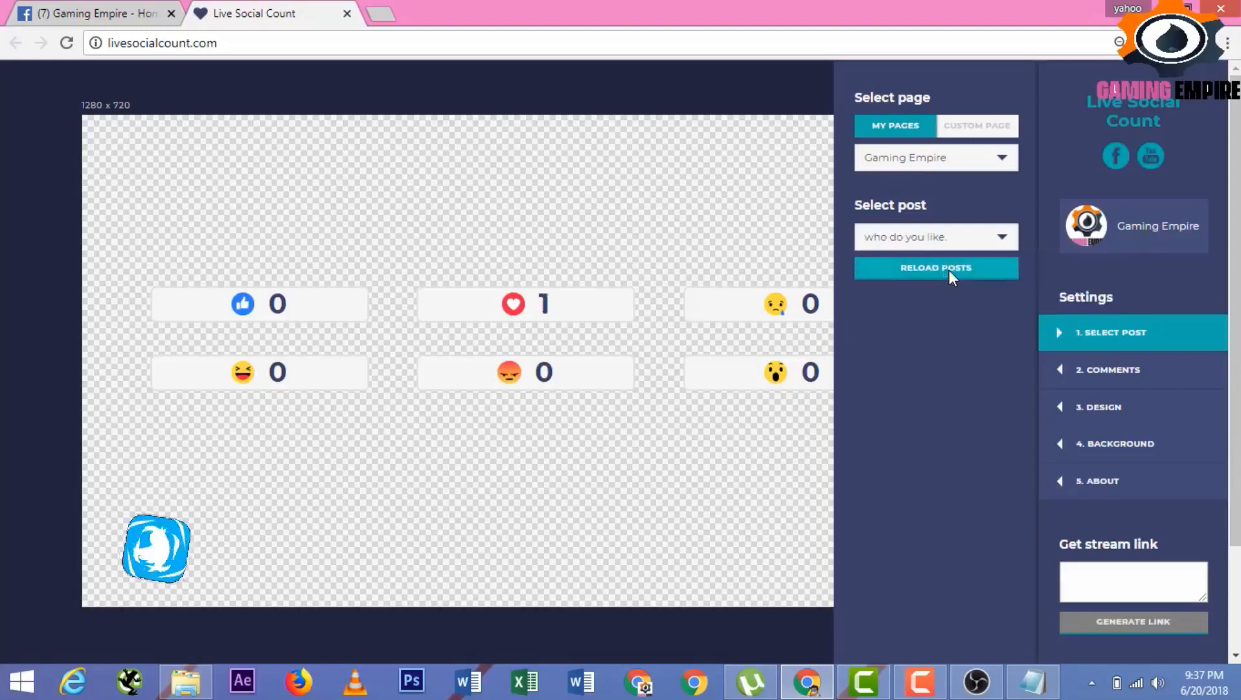
{"action": "left_click", "coordinate": [968, 272]}
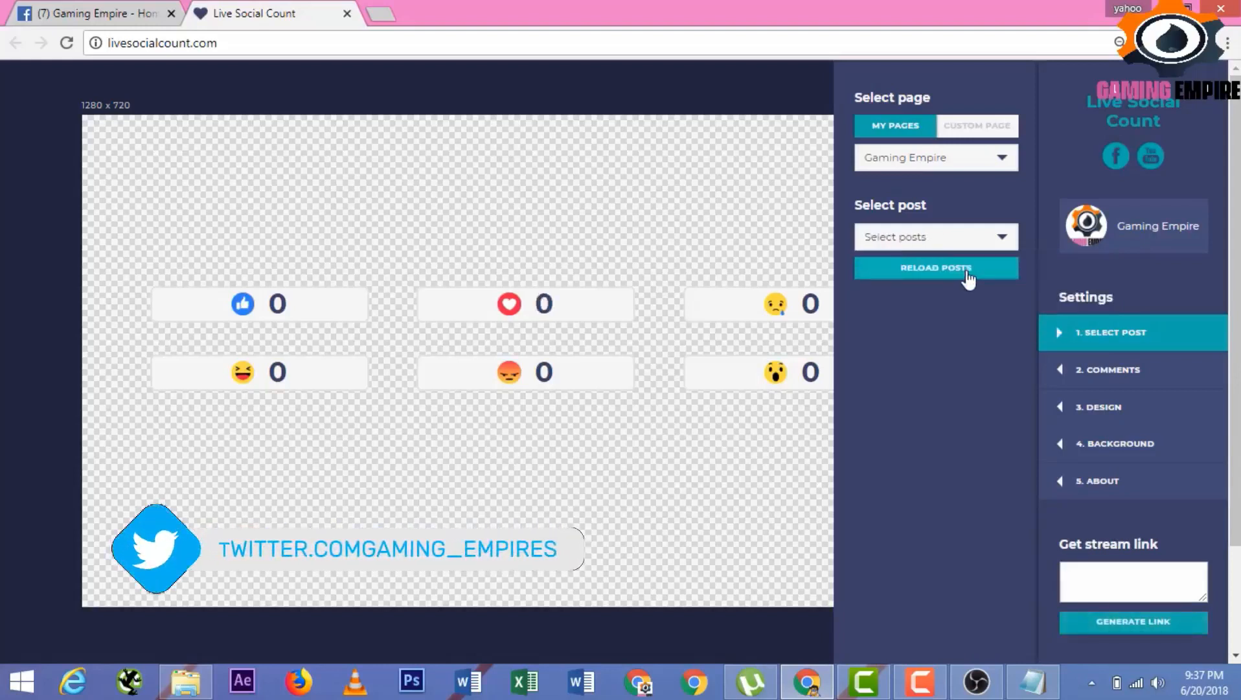
{"action": "left_click", "coordinate": [934, 242]}
{"action": "left_click", "coordinate": [914, 267]}
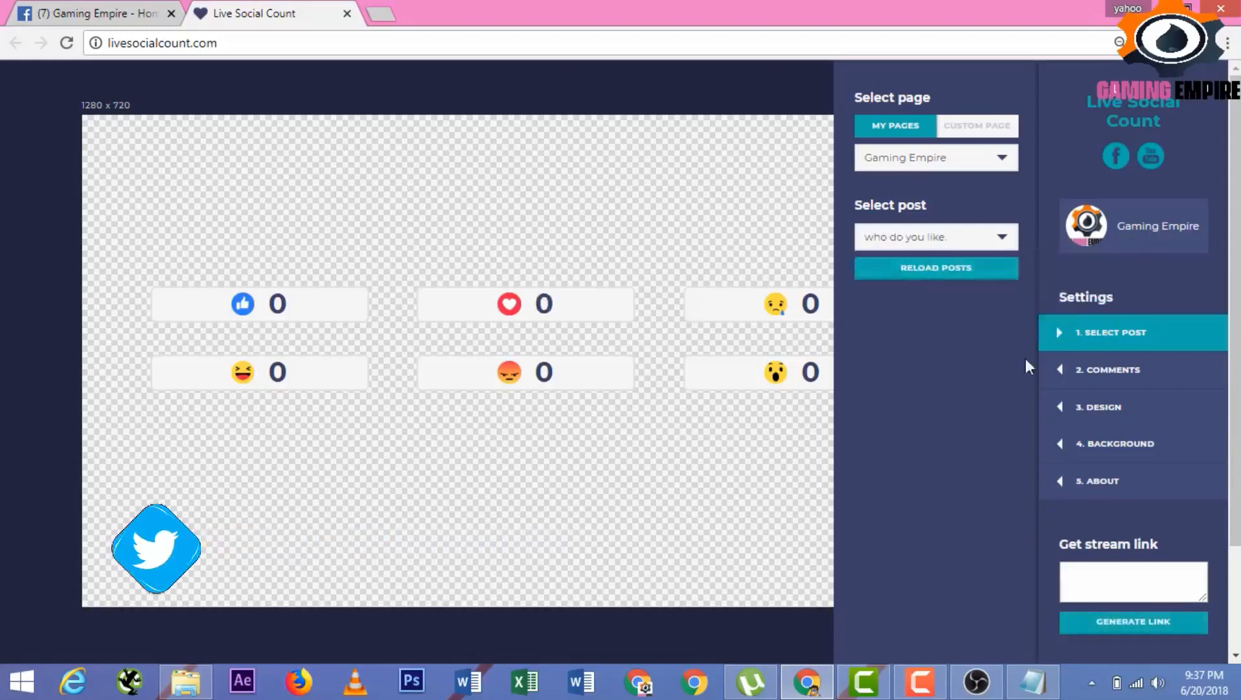
{"action": "left_click", "coordinate": [1151, 628]}
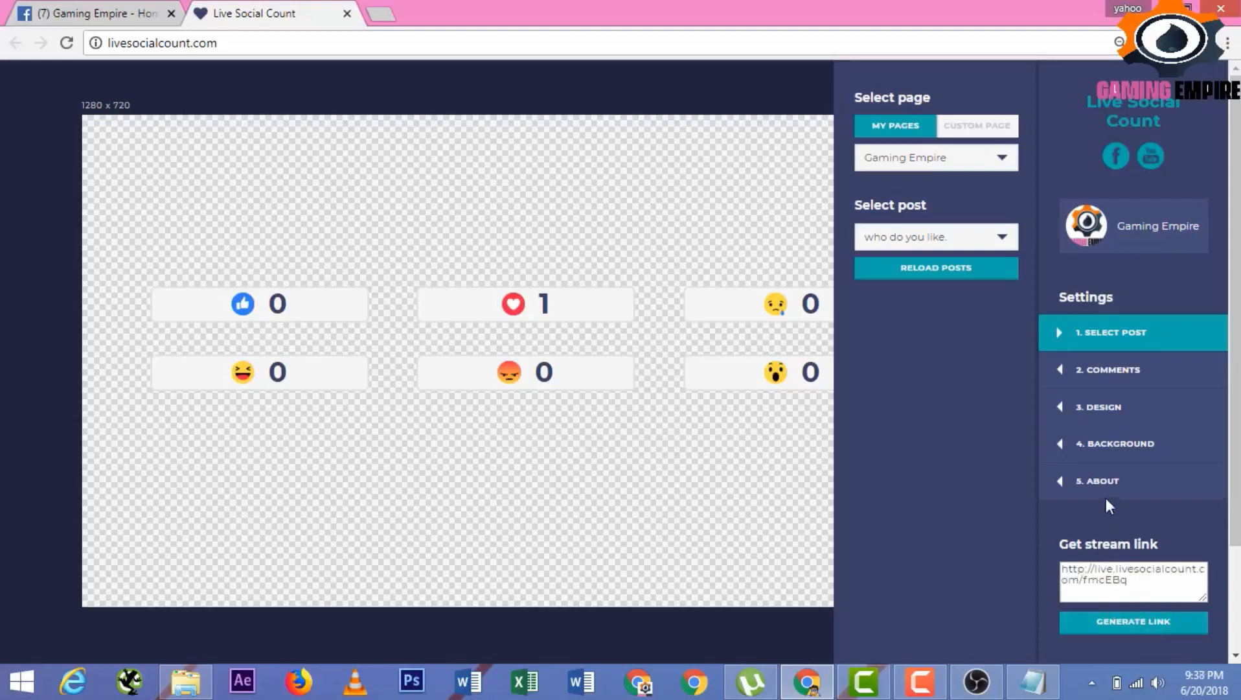
{"action": "triple_click", "coordinate": [1139, 582]}
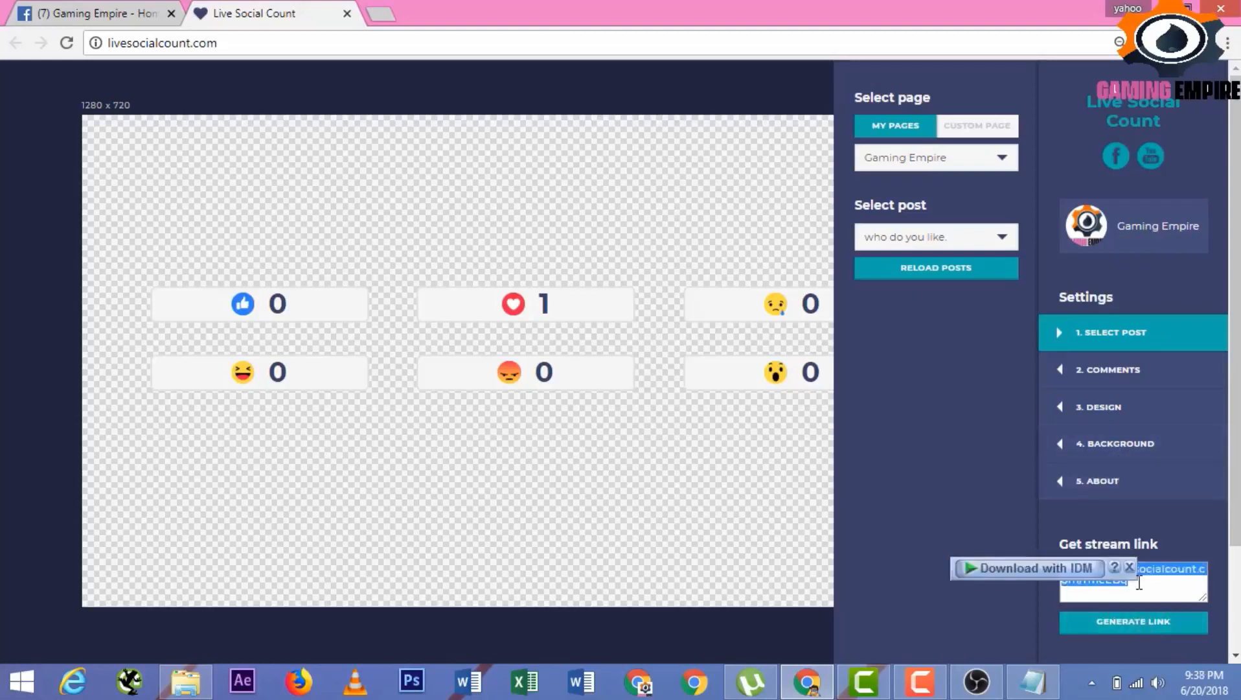
{"action": "left_click", "coordinate": [977, 682]}
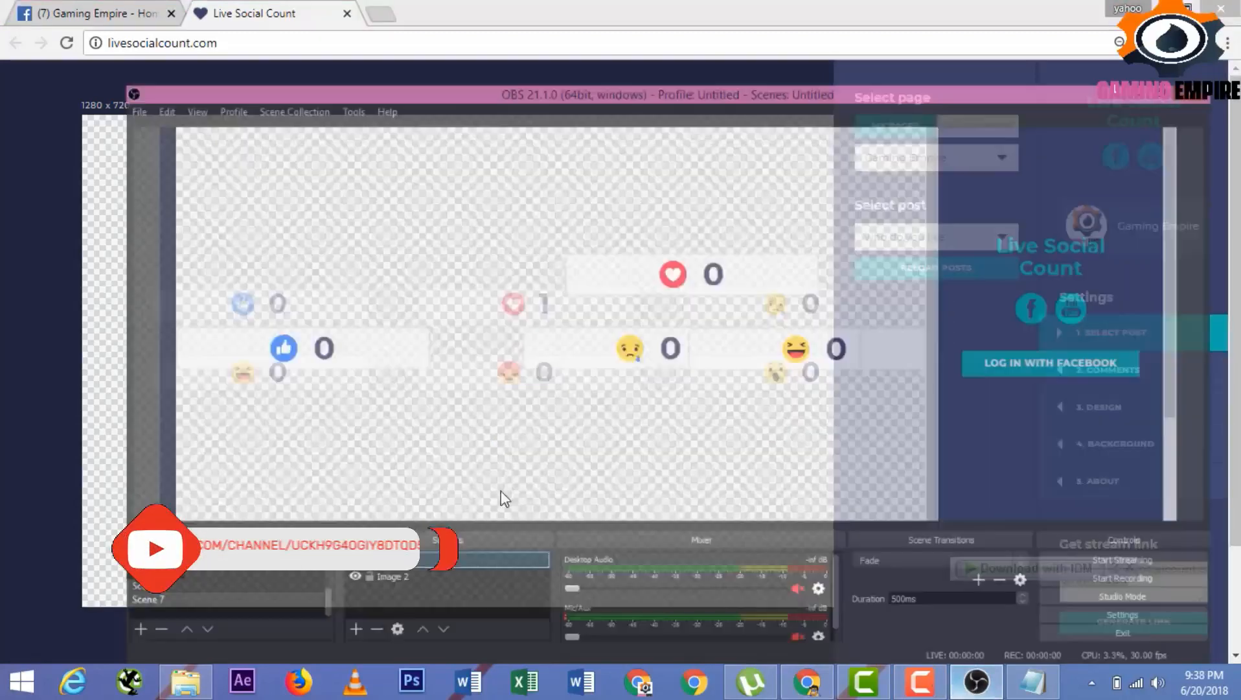
{"action": "double_click", "coordinate": [337, 544]}
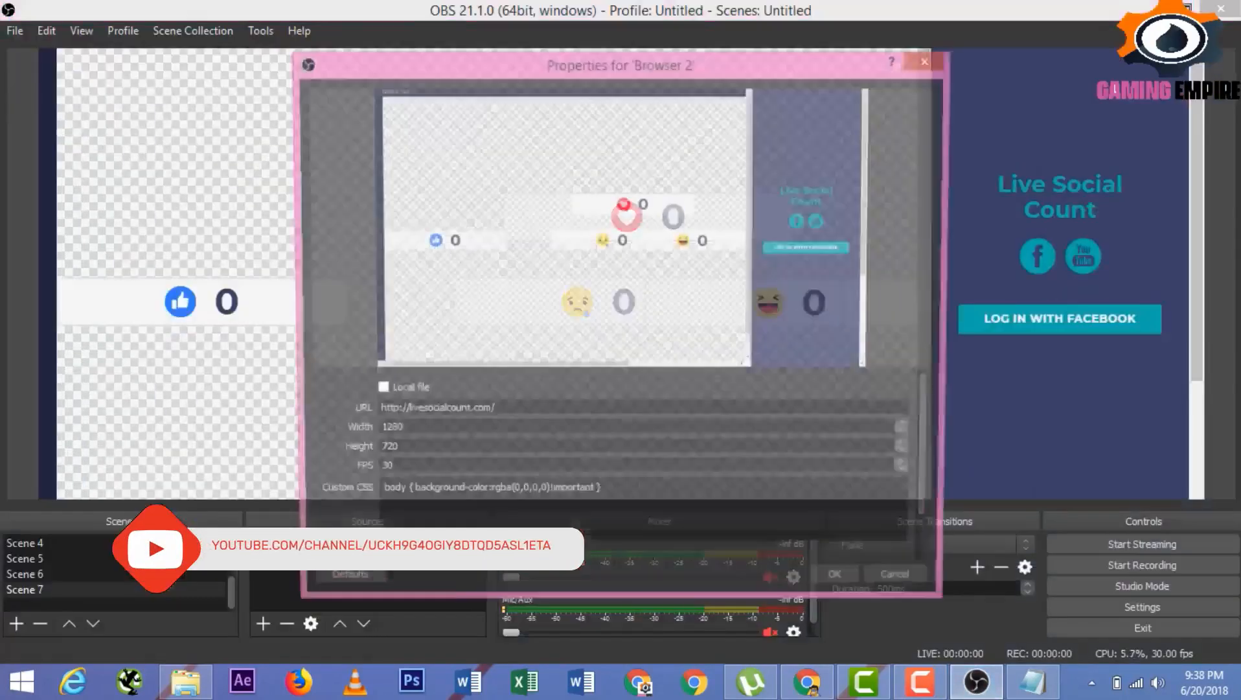
{"action": "triple_click", "coordinate": [516, 413]}
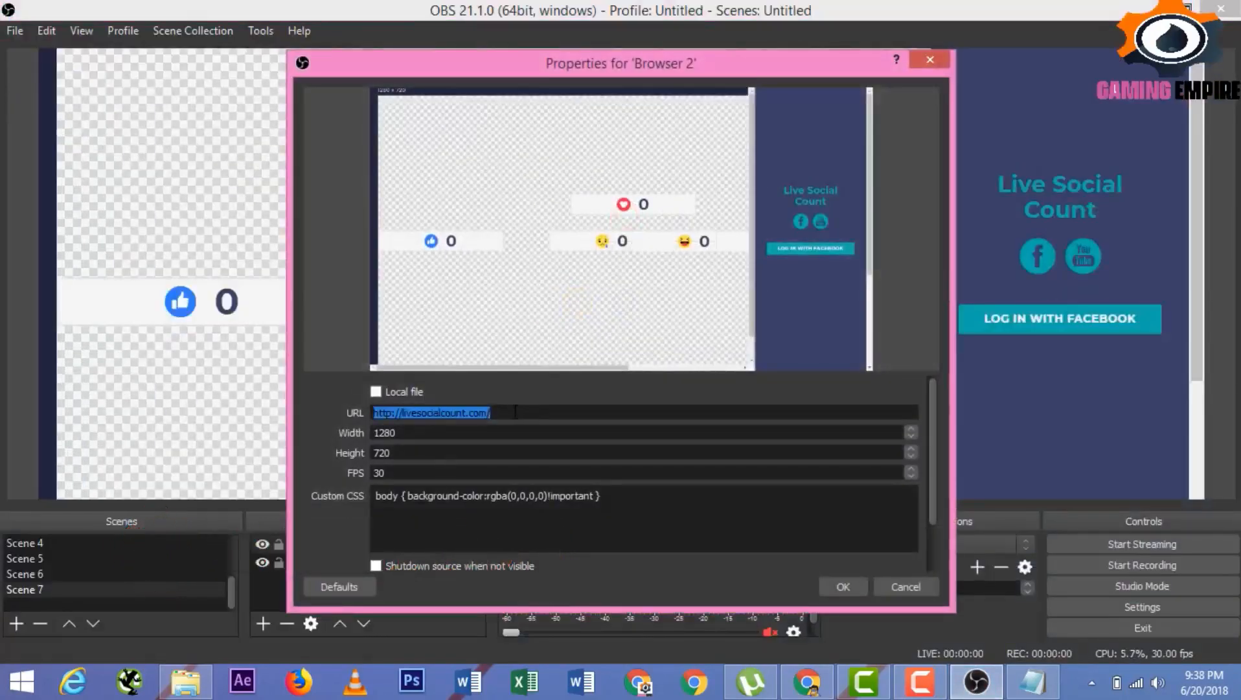
{"action": "type", "text": "http://live.livesocialcount.com/fncEBq"}
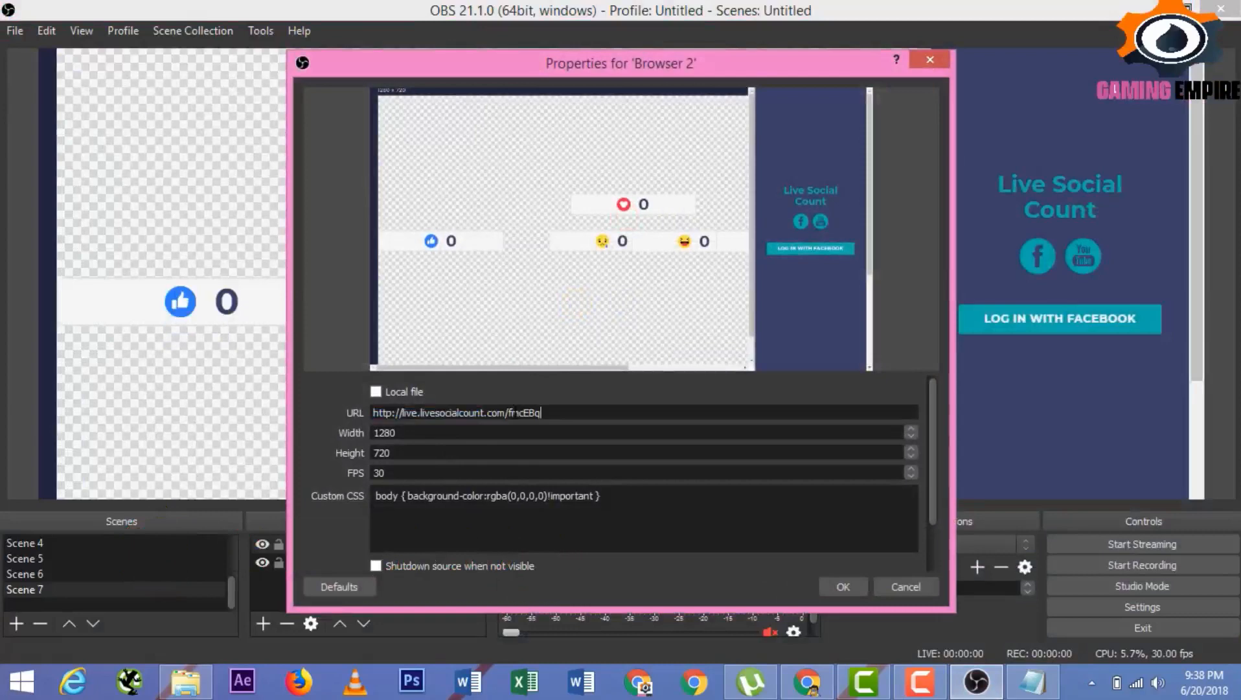
{"action": "left_click", "coordinate": [841, 588]}
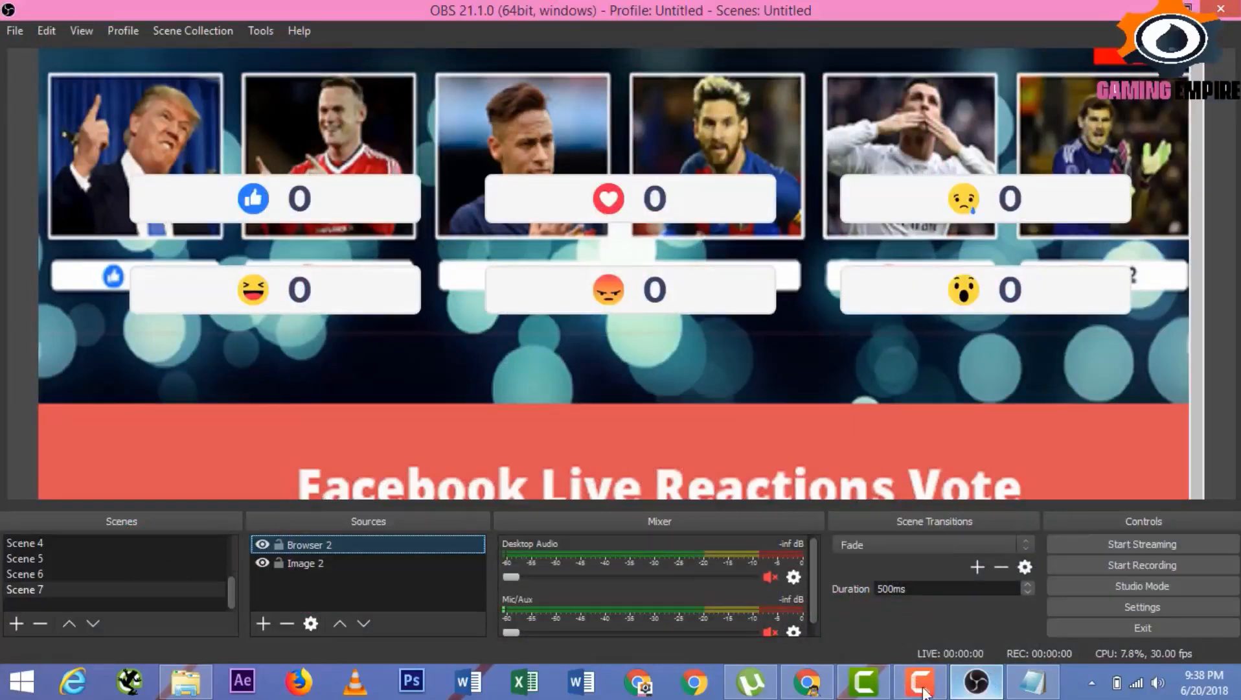
Switch to Chrome and load product_info_inline-preview---Copy from the livepoll folder as the Live Social Count background image
{"action": "left_click", "coordinate": [807, 682]}
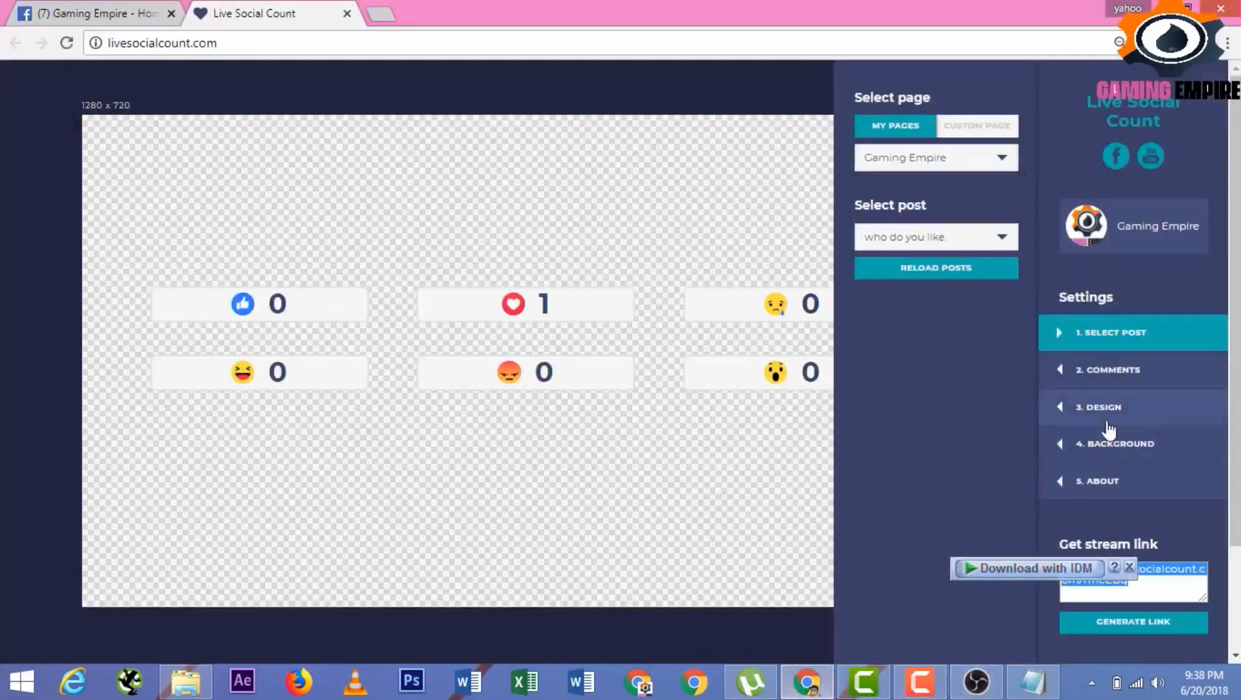
{"action": "left_click", "coordinate": [1111, 446]}
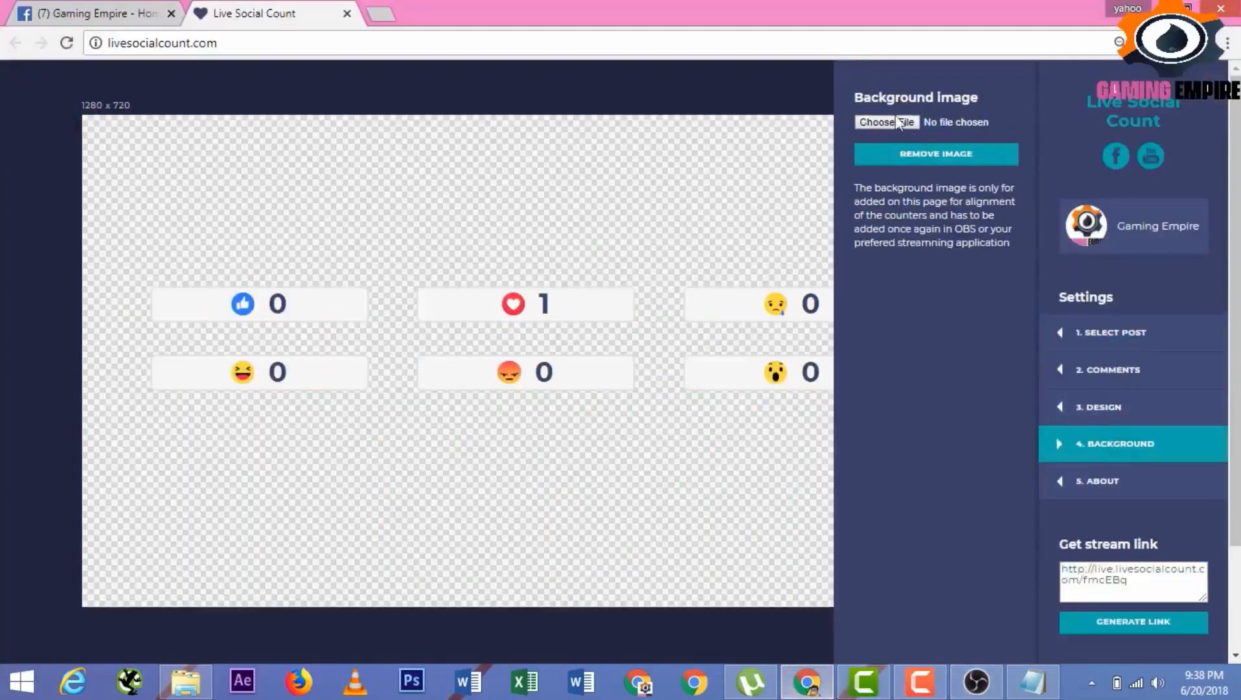
{"action": "left_click", "coordinate": [898, 123]}
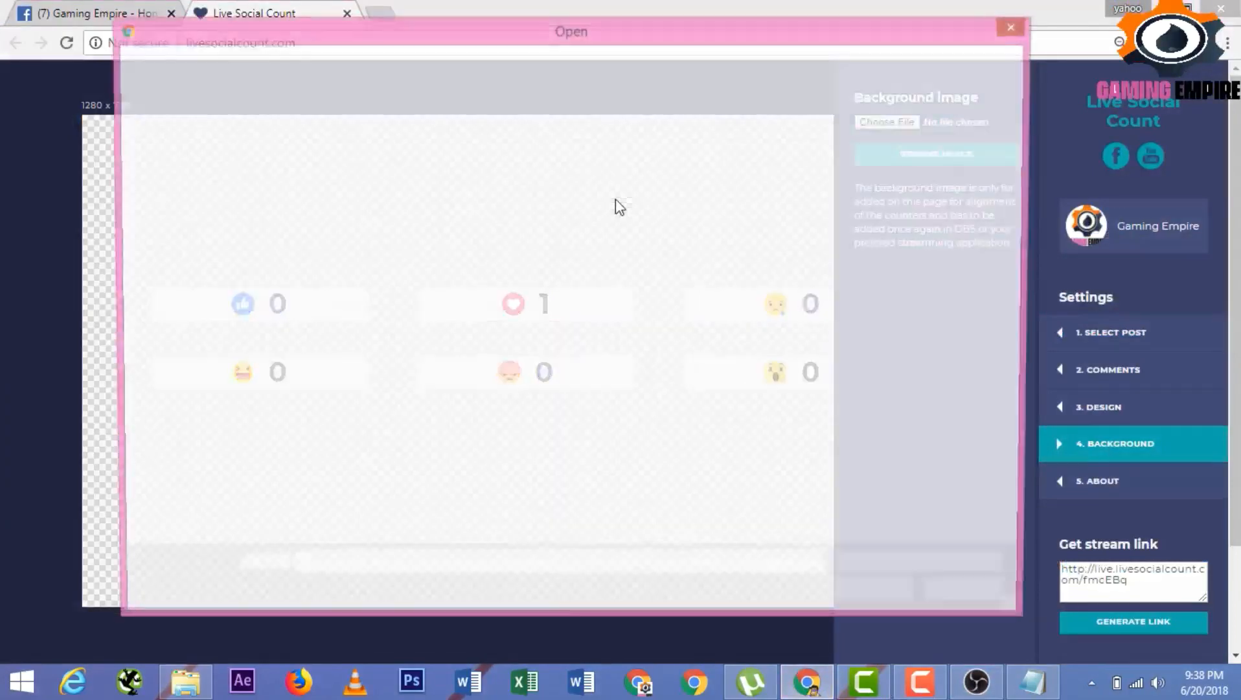
{"action": "left_click", "coordinate": [641, 182]}
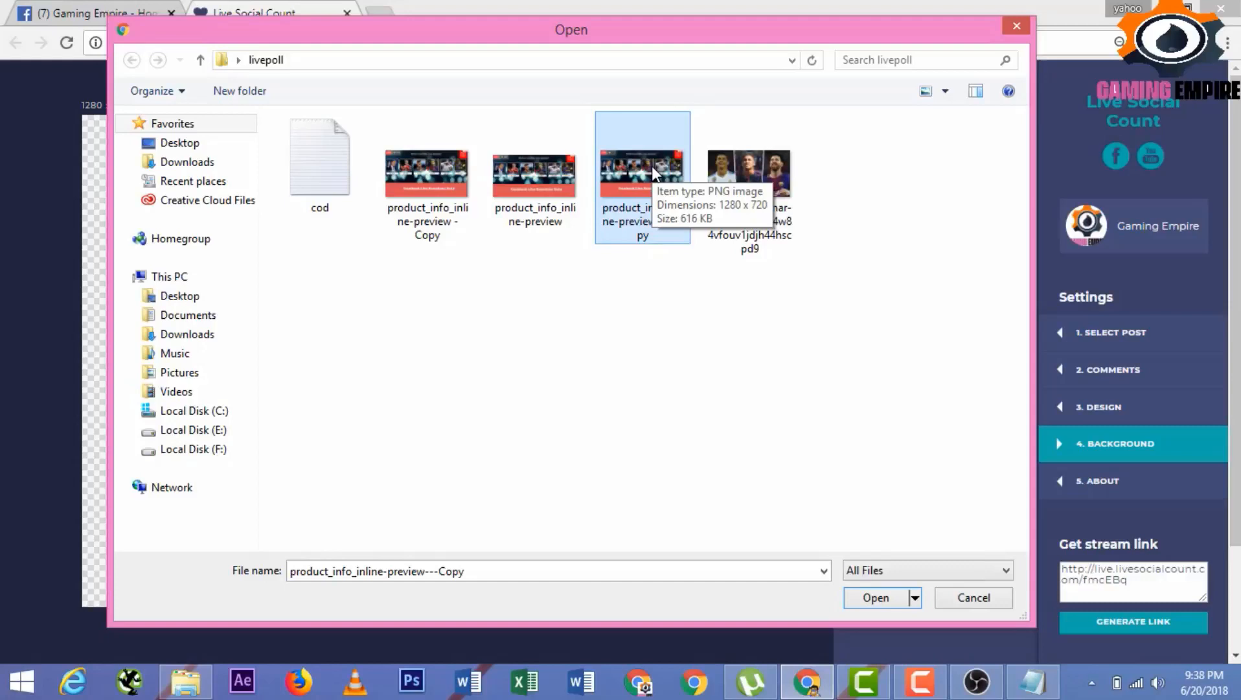
{"action": "left_click", "coordinate": [863, 601]}
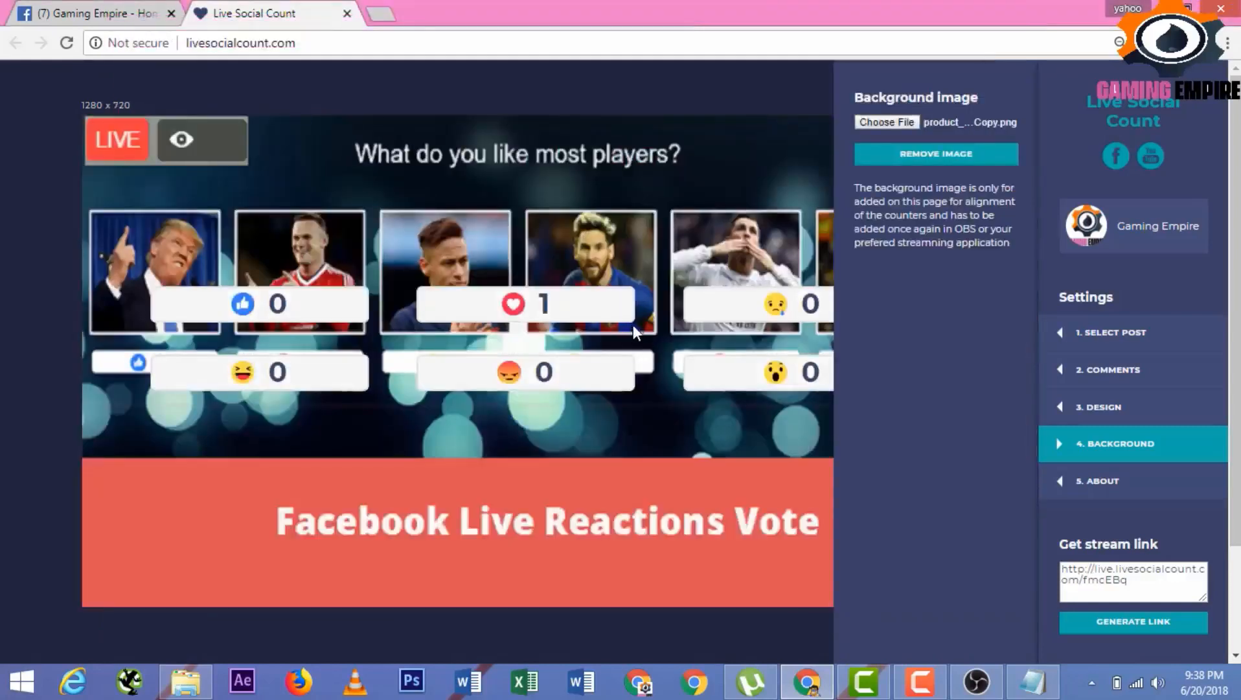
Check the counters in OBS, then in Live Social Count set the counter size to 0.7 and the reaction icons to animated
{"action": "left_click", "coordinate": [977, 681]}
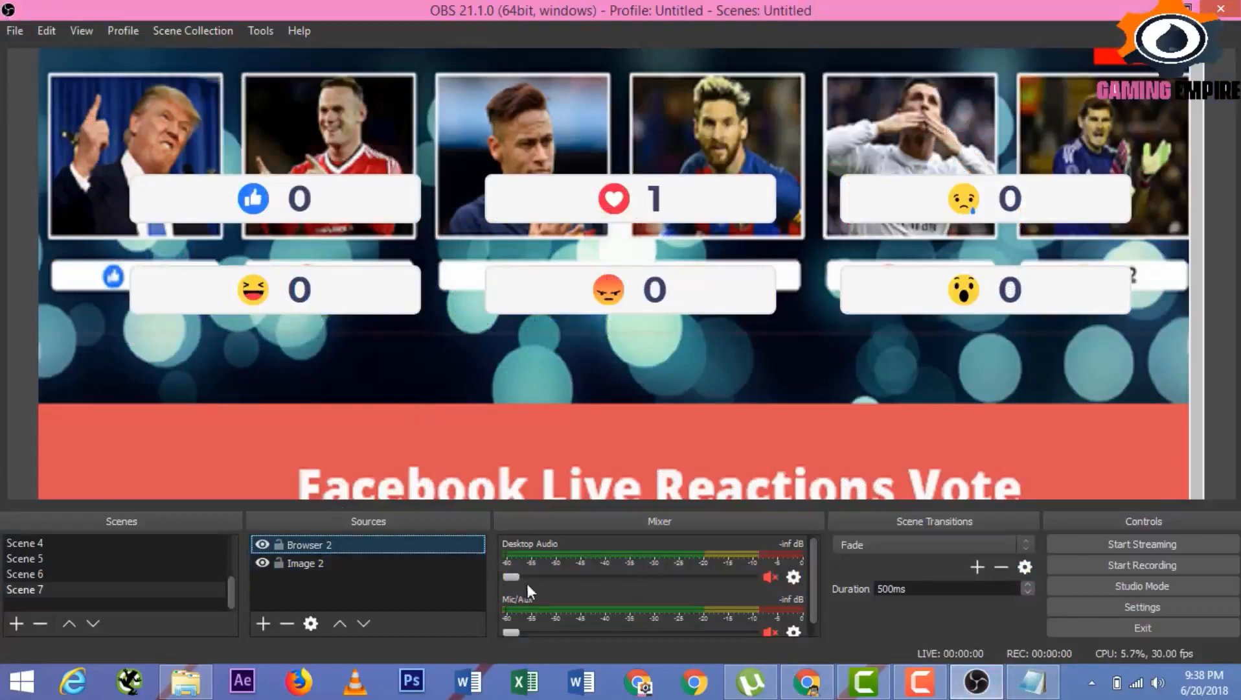
{"action": "left_click", "coordinate": [974, 684]}
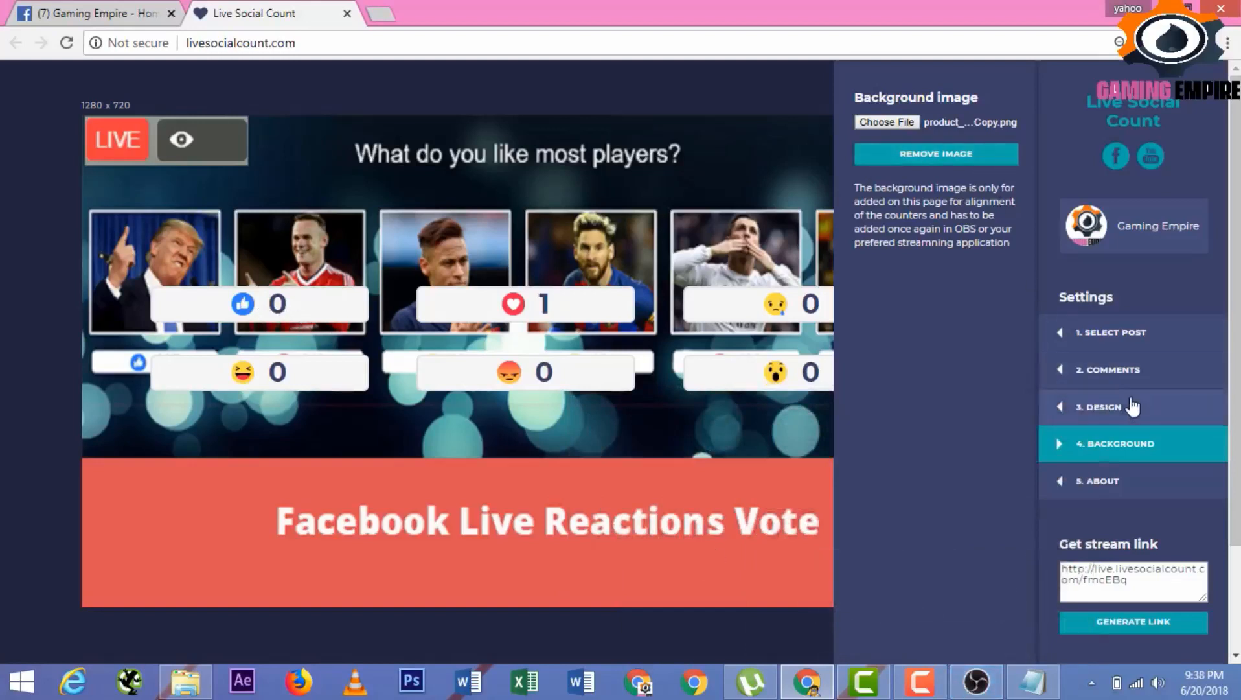
{"action": "left_click", "coordinate": [1126, 408]}
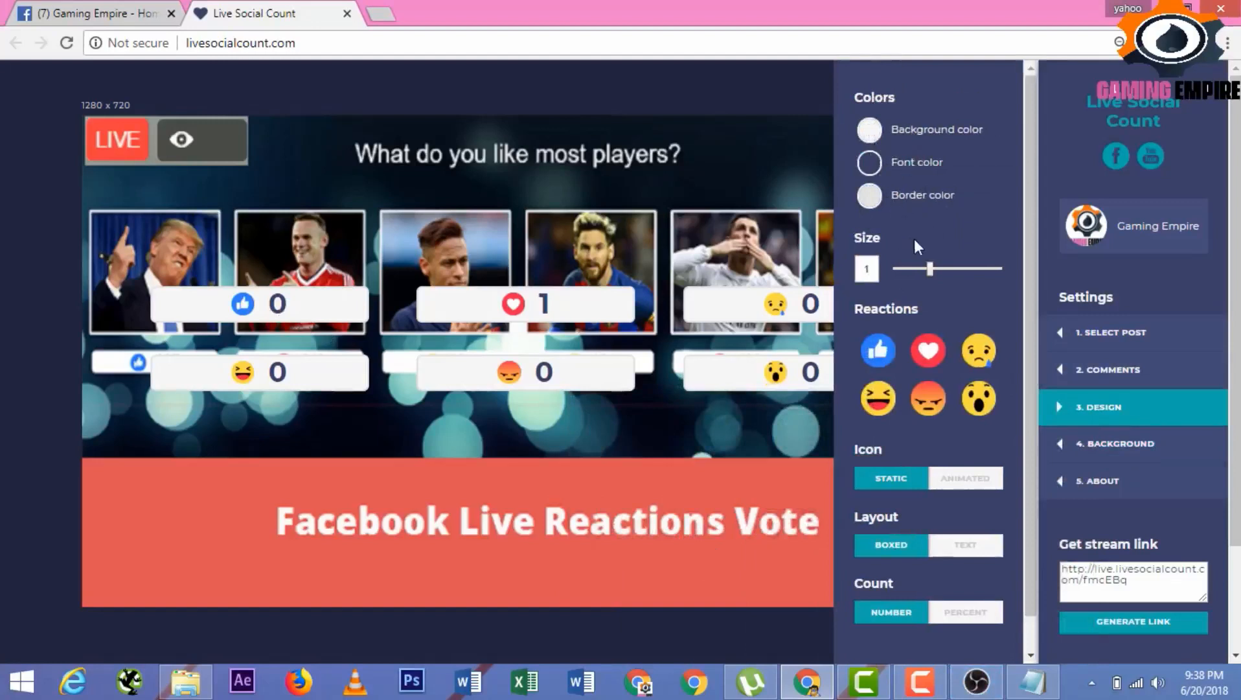
{"action": "left_click_drag", "start_coordinate": [930, 265], "coordinate": [913, 267]}
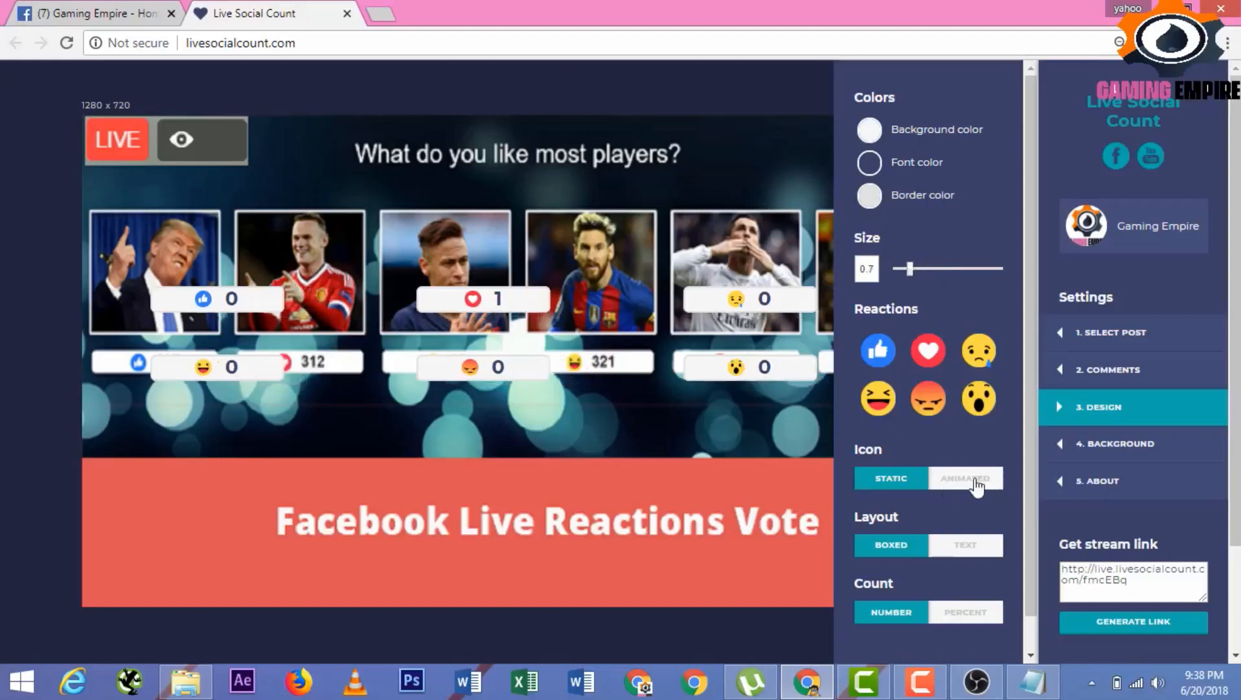
{"action": "left_click", "coordinate": [978, 485]}
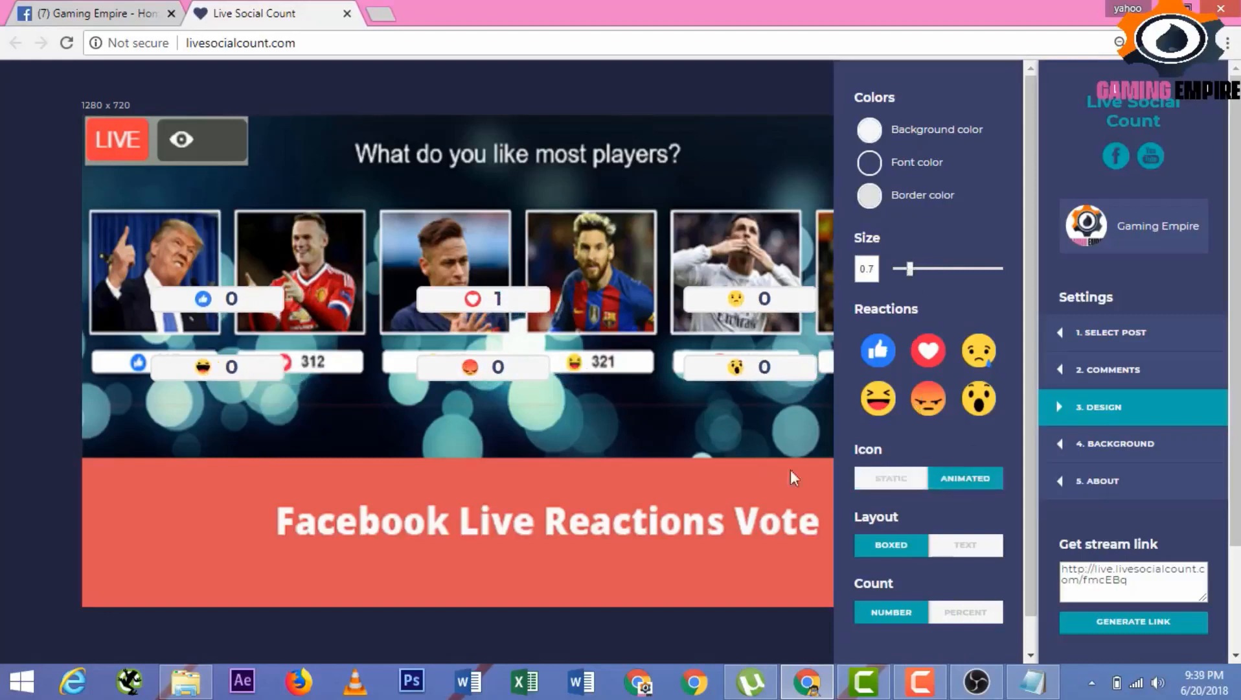
Preview the reaction counters in percent format and return the count format to number
{"action": "scroll", "coordinate": [1031, 626], "scroll_direction": "down", "scroll_amount": 1}
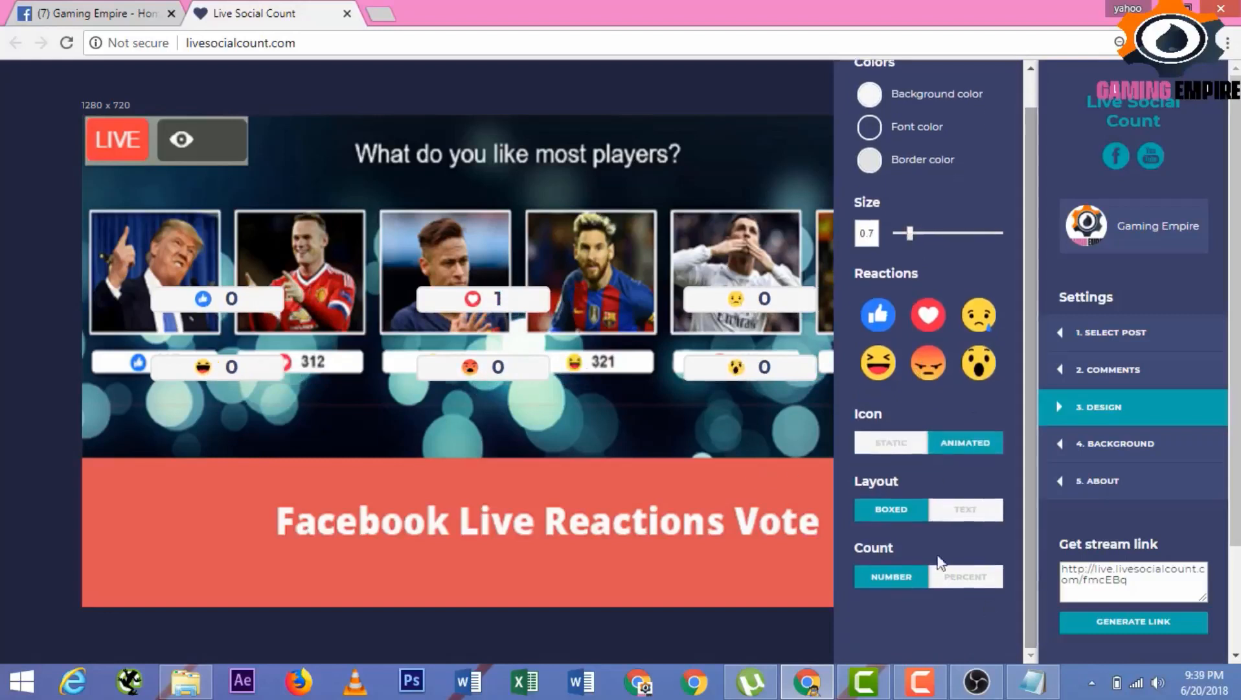
{"action": "left_click", "coordinate": [966, 577]}
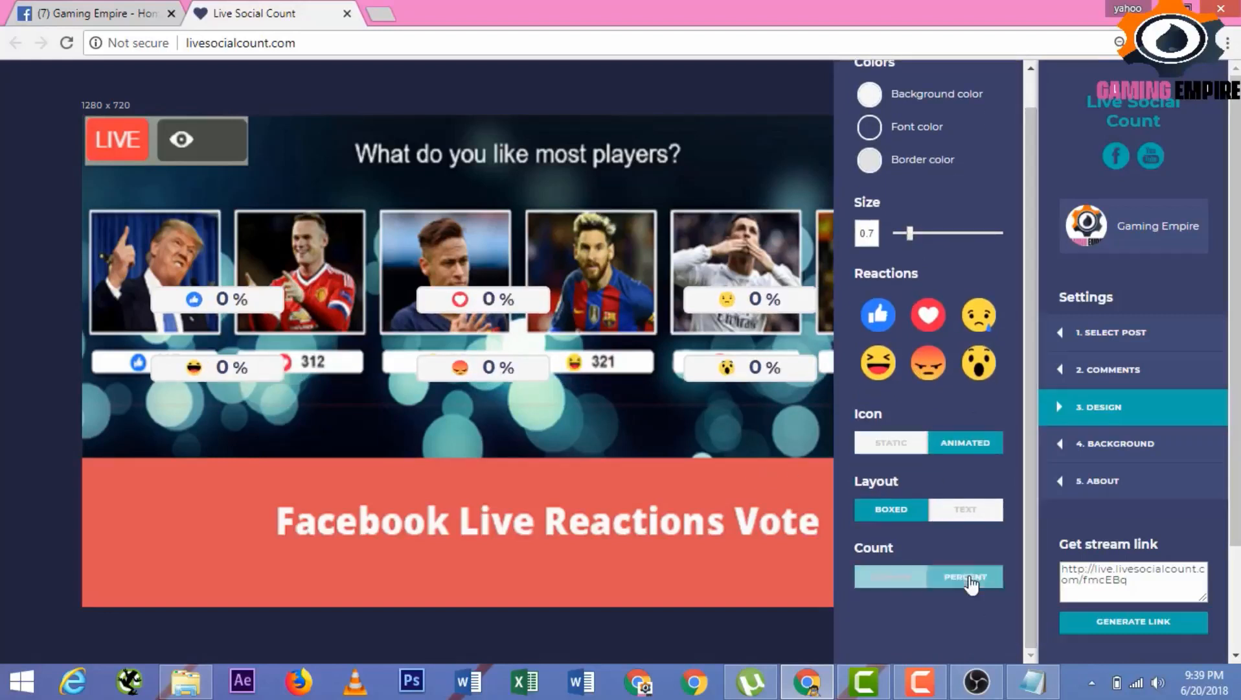
{"action": "left_click", "coordinate": [890, 578]}
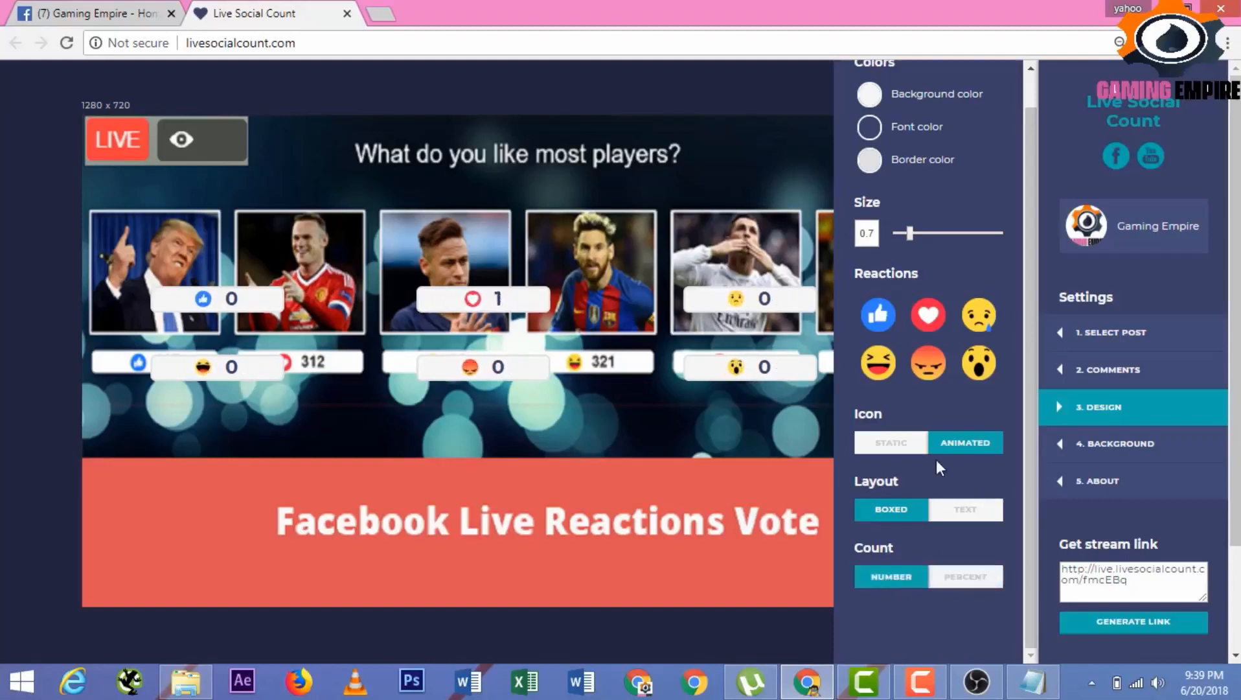
{"action": "left_click_drag", "start_coordinate": [1025, 304], "coordinate": [1032, 221]}
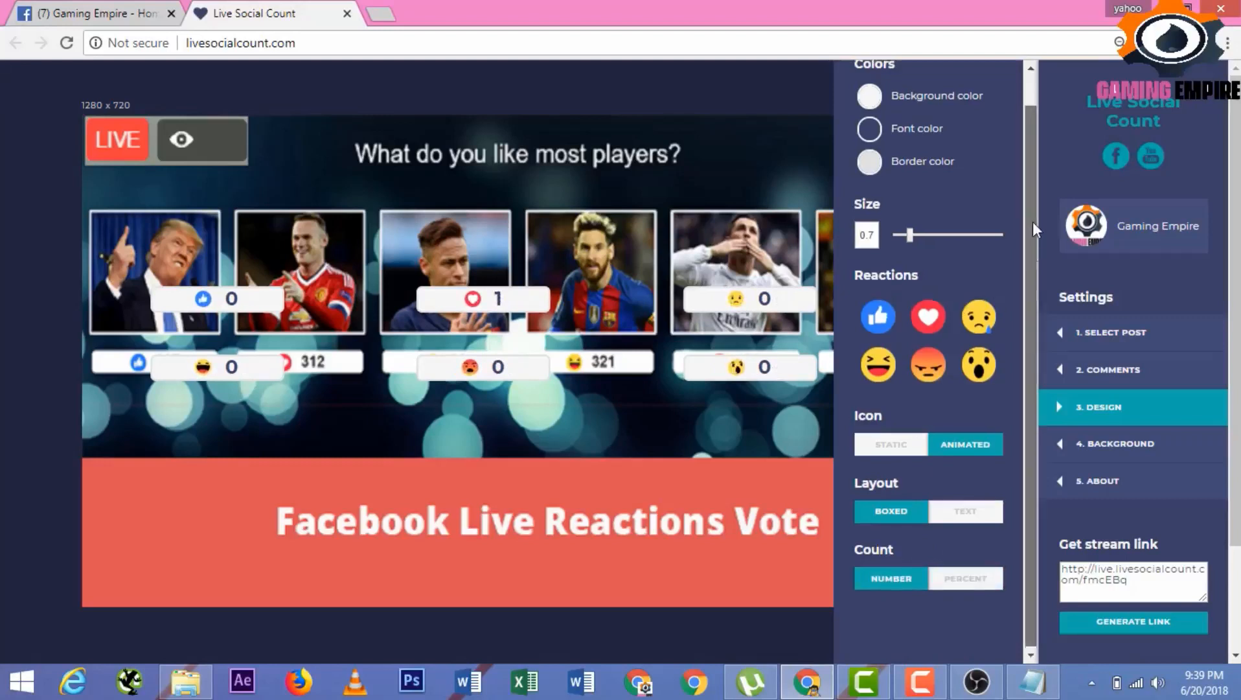
Close the design settings, move the laughing counter aside, and place the like and love counters under the first and second pictures
{"action": "left_click", "coordinate": [1117, 422]}
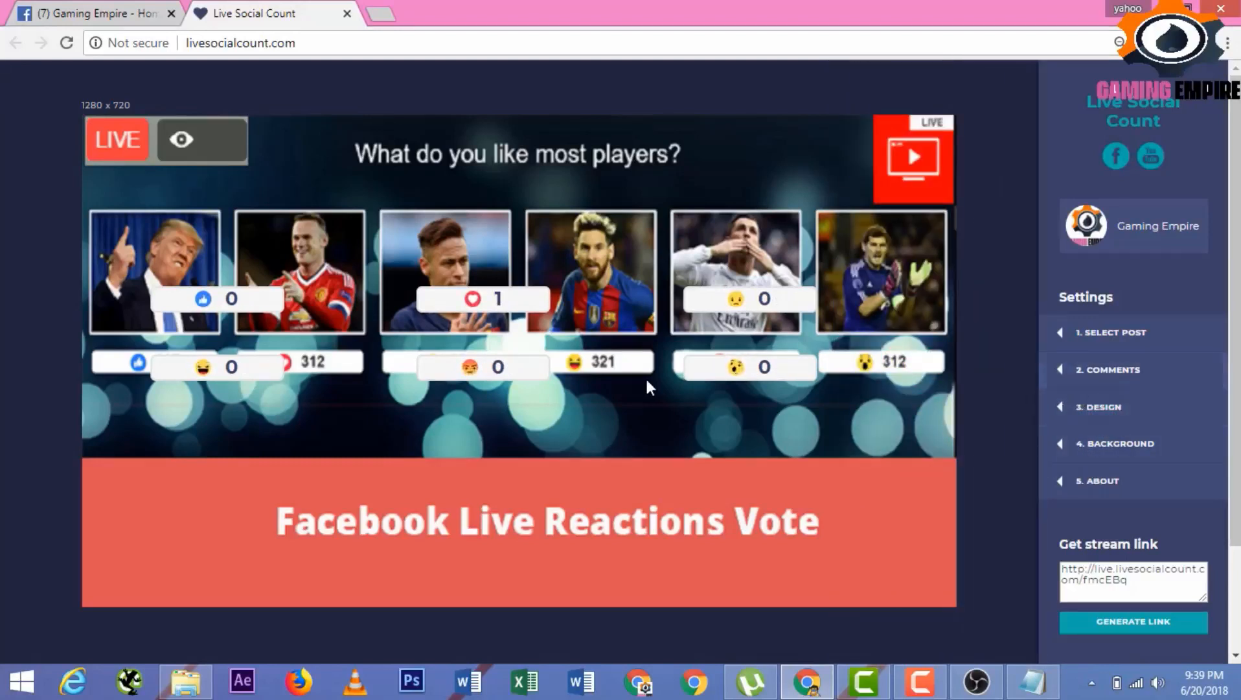
{"action": "left_click_drag", "start_coordinate": [227, 374], "coordinate": [318, 418]}
{"action": "left_click_drag", "start_coordinate": [201, 311], "coordinate": [140, 376]}
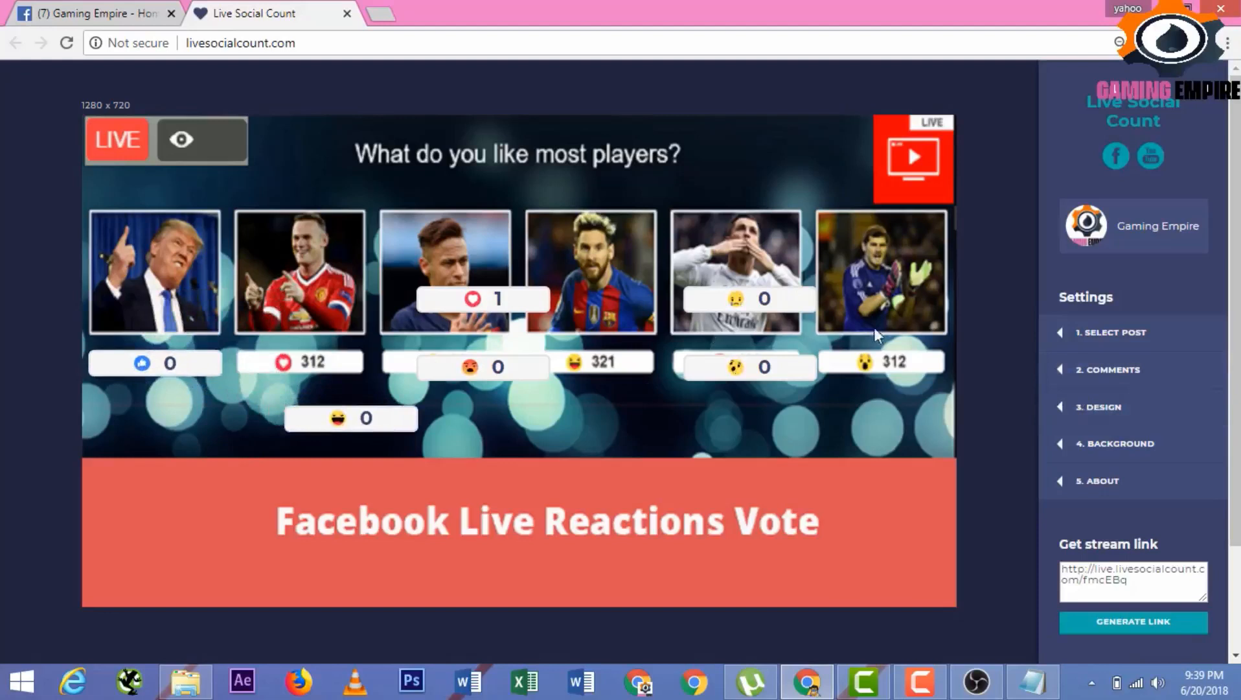
{"action": "left_click_drag", "start_coordinate": [502, 301], "coordinate": [319, 368]}
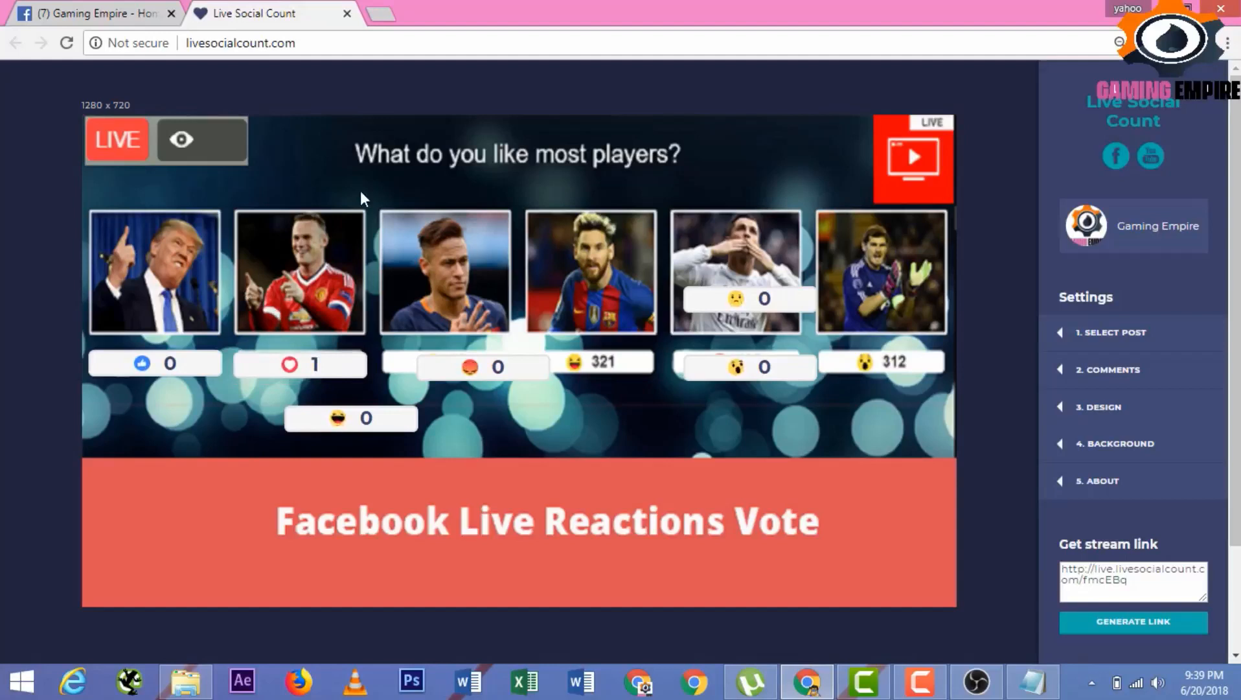
Place the sad, laughing, angry and wow counters under the third to sixth pictures and align the love counter with its row
{"action": "left_click_drag", "start_coordinate": [485, 372], "coordinate": [707, 438]}
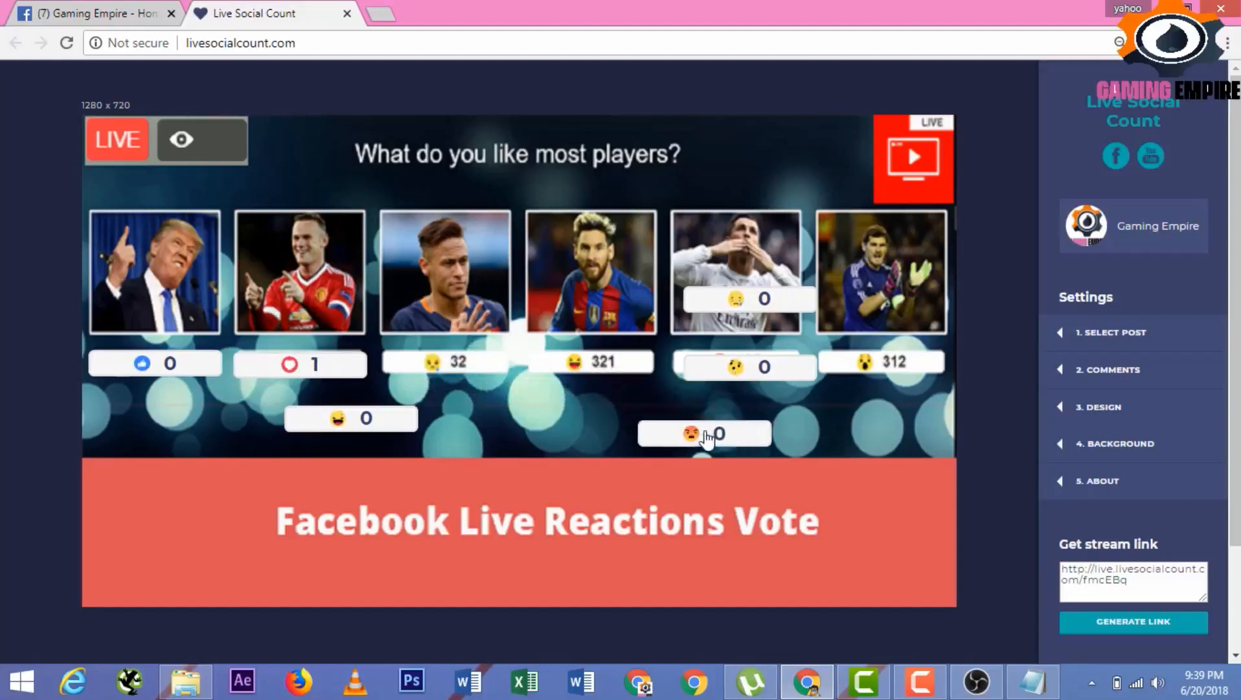
{"action": "left_click_drag", "start_coordinate": [768, 363], "coordinate": [885, 368]}
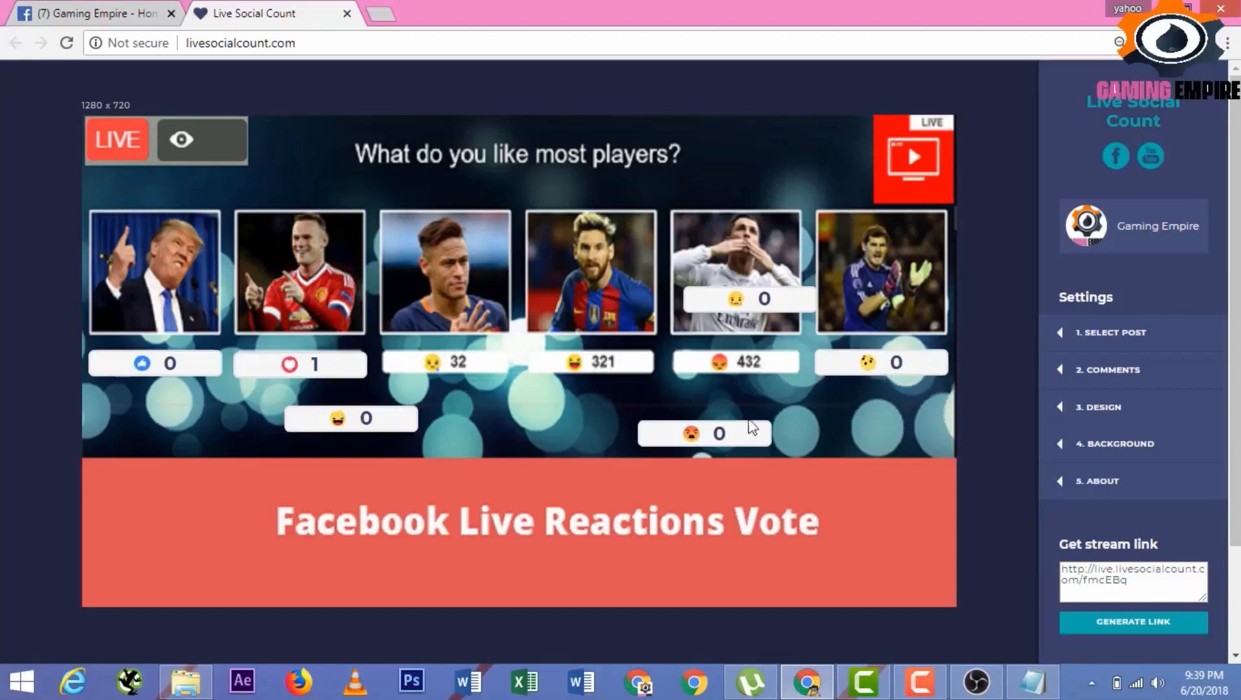
{"action": "left_click_drag", "start_coordinate": [734, 438], "coordinate": [764, 367]}
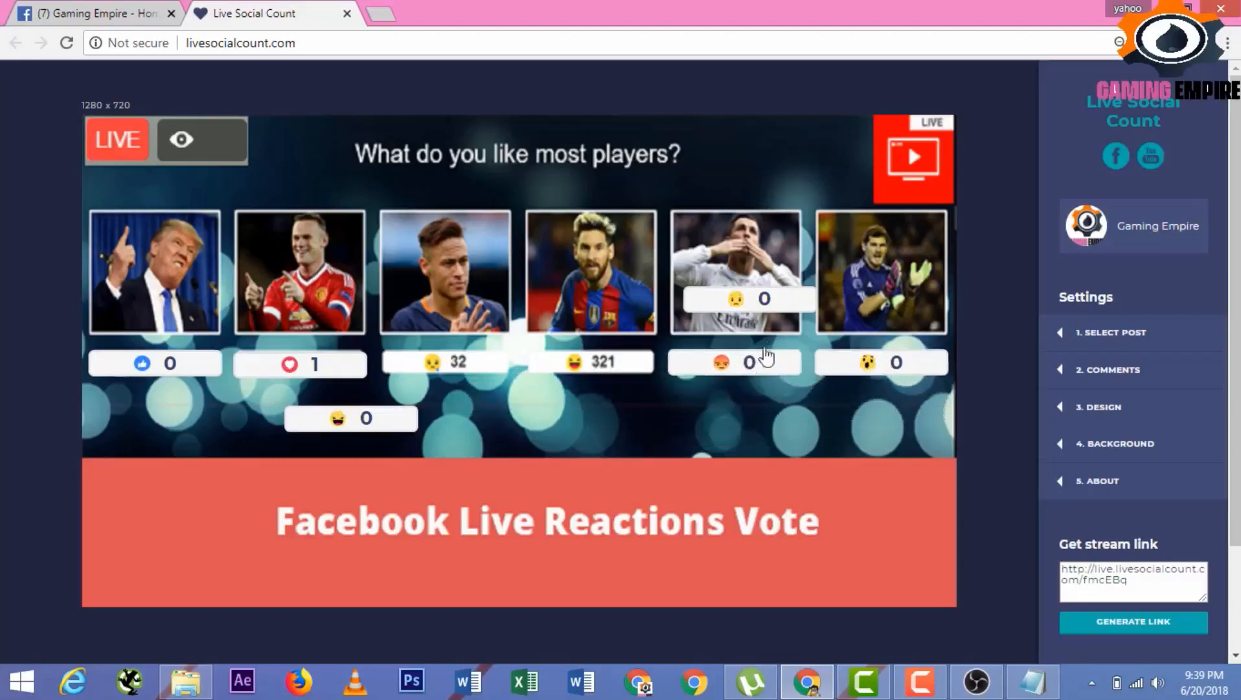
{"action": "left_click_drag", "start_coordinate": [769, 310], "coordinate": [472, 370]}
{"action": "left_click_drag", "start_coordinate": [379, 432], "coordinate": [618, 376]}
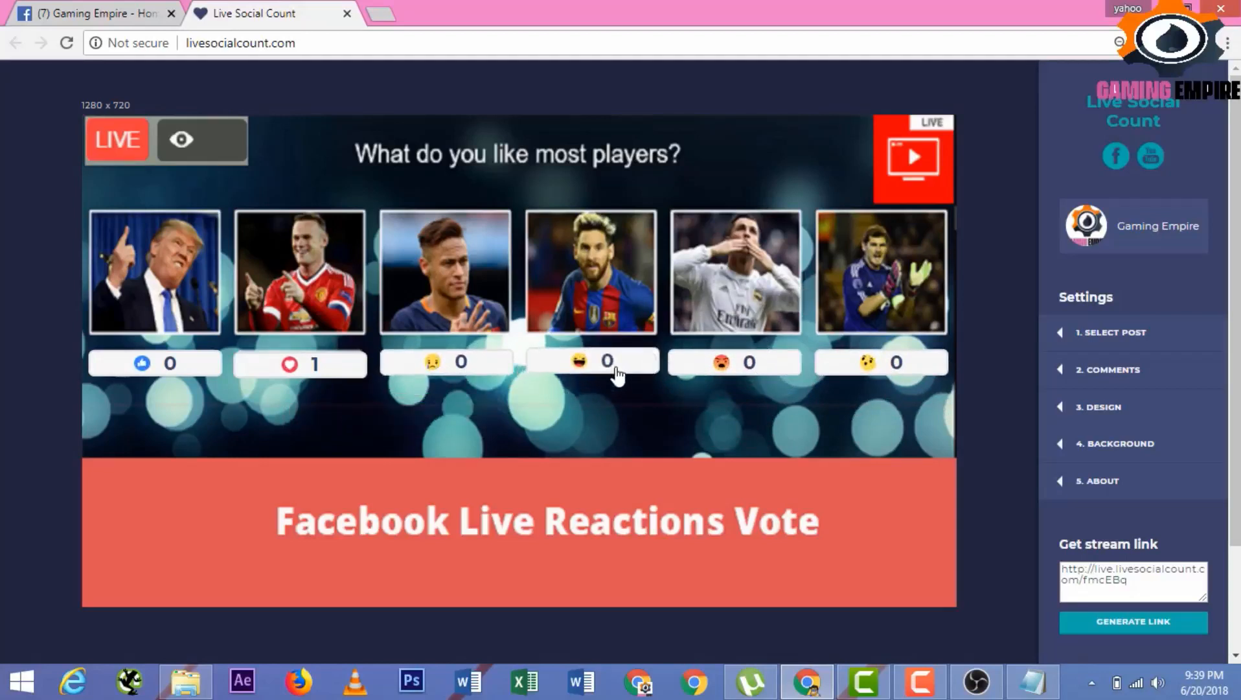
{"action": "left_click_drag", "start_coordinate": [321, 379], "coordinate": [324, 376]}
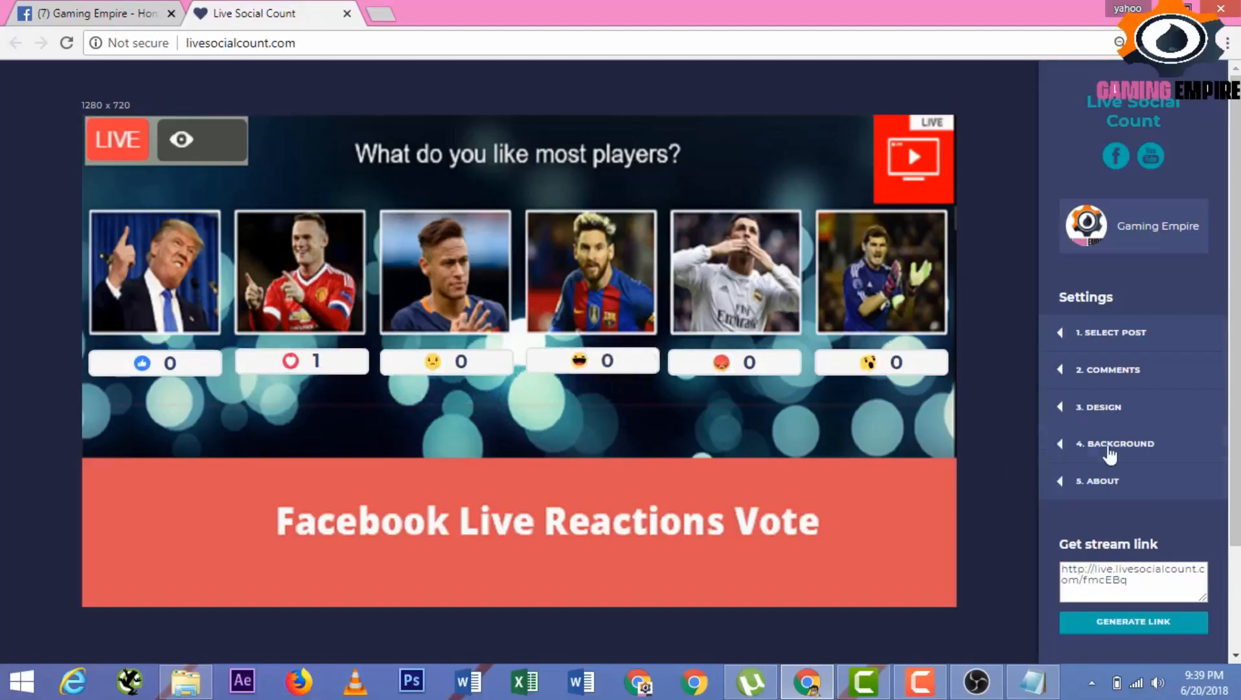
Generate a new stream link for the rearranged counters and copy the whole link
{"action": "left_click", "coordinate": [1142, 625]}
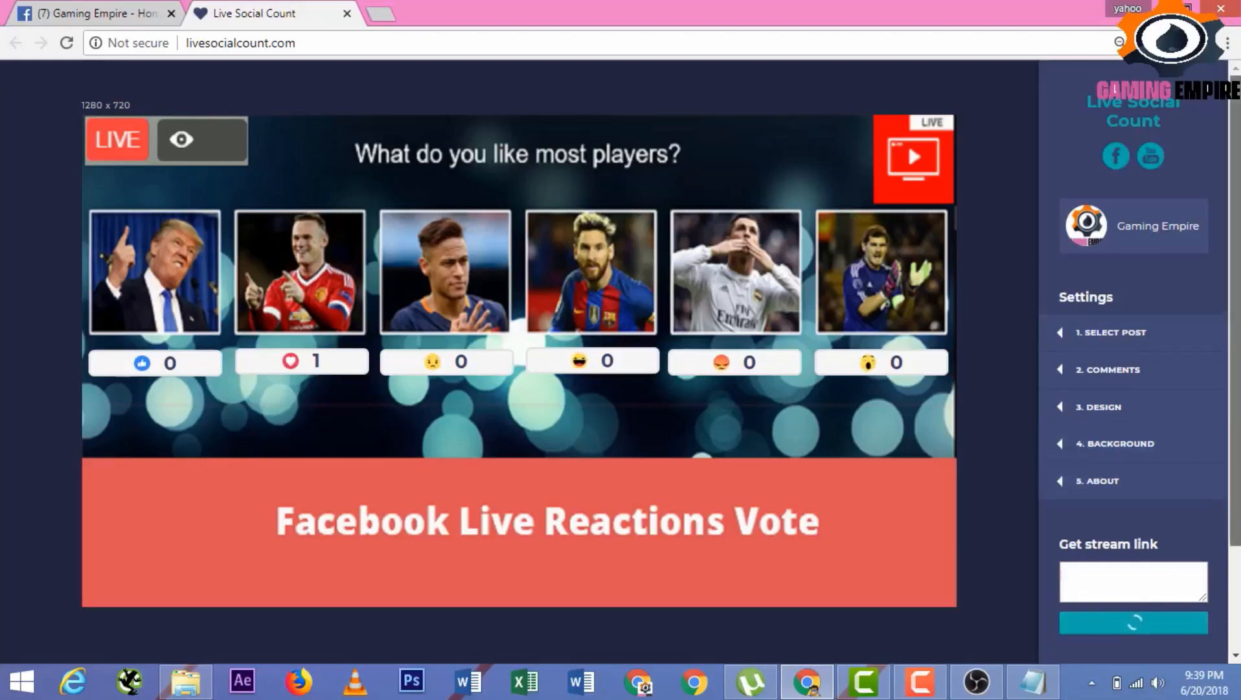
{"action": "scroll", "coordinate": [1207, 561], "scroll_direction": "down", "scroll_amount": 1}
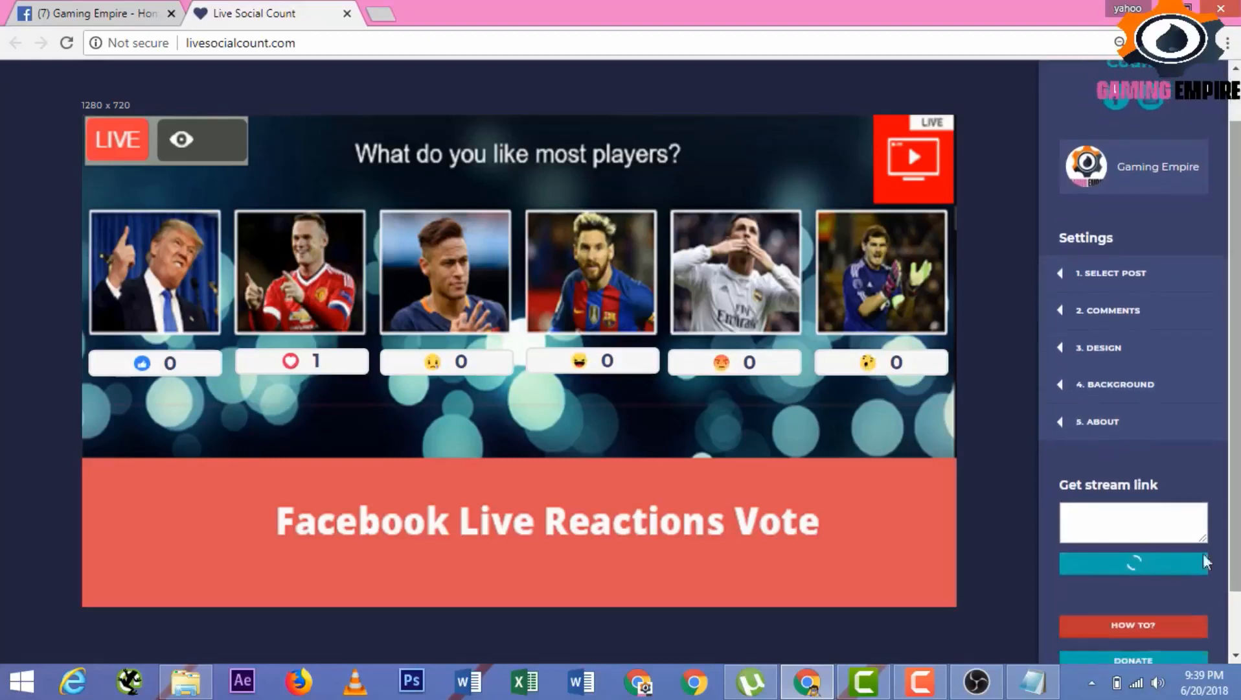
{"action": "left_click", "coordinate": [934, 670]}
{"action": "left_click", "coordinate": [935, 681]}
{"action": "double_click", "coordinate": [1142, 527]}
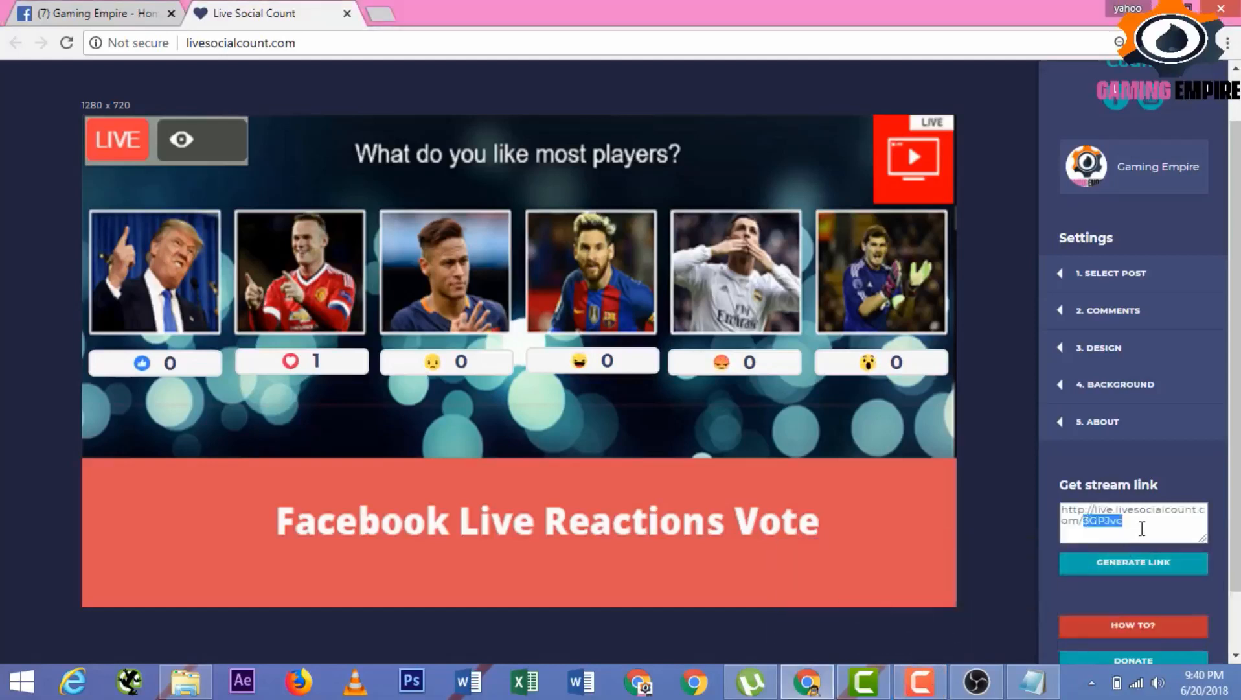
{"action": "left_click", "coordinate": [1142, 528]}
{"action": "key", "text": "ctrl+a"}
{"action": "left_click", "coordinate": [1142, 528]}
{"action": "key", "text": "ctrl+a"}
{"action": "key", "text": "ctrl+c"}
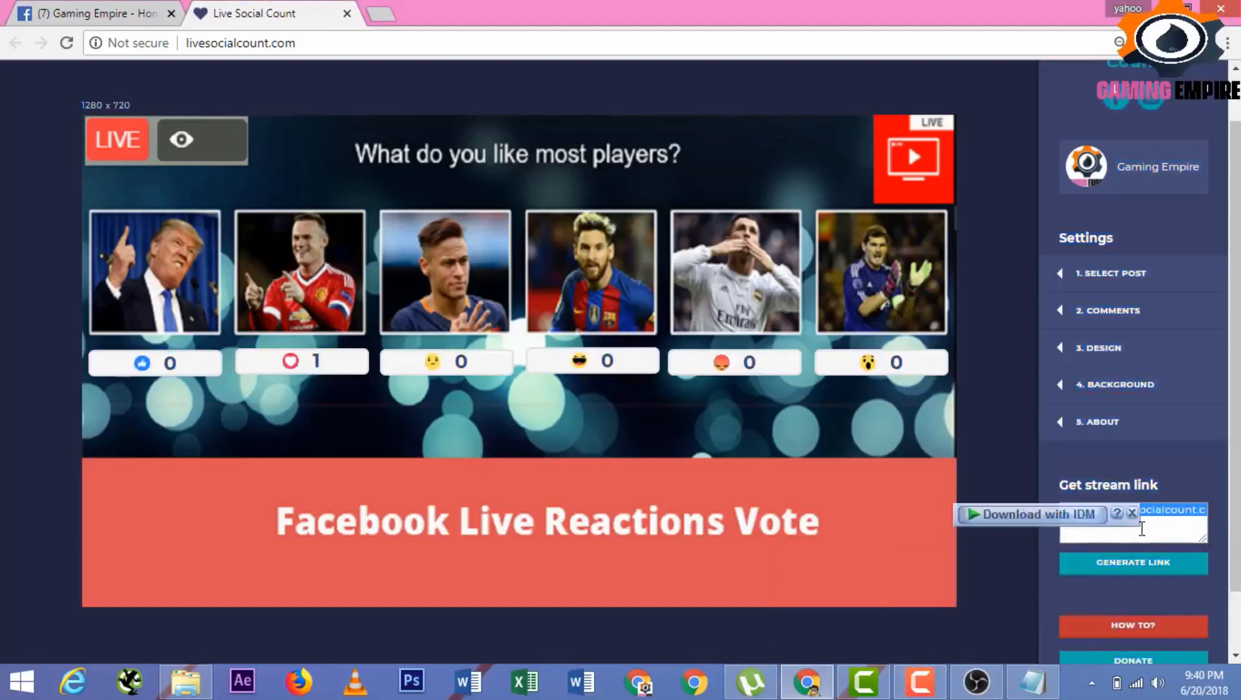
{"action": "left_click", "coordinate": [977, 681]}
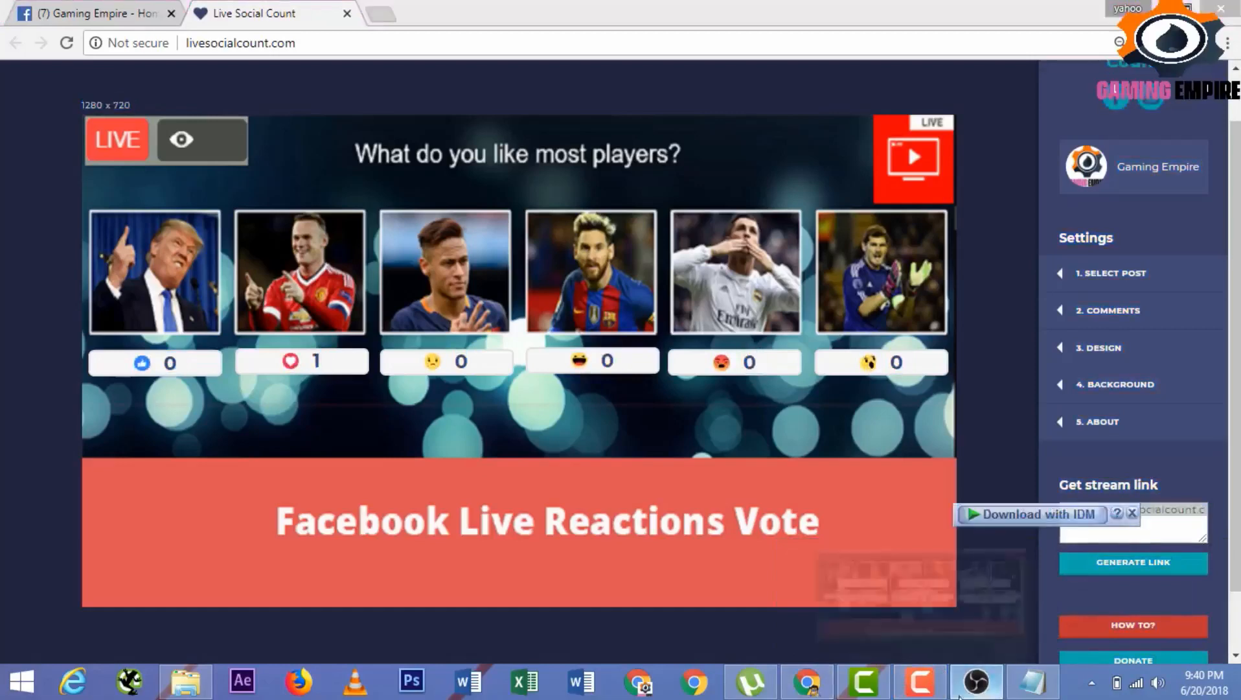
{"action": "left_click", "coordinate": [293, 547]}
{"action": "double_click", "coordinate": [296, 545]}
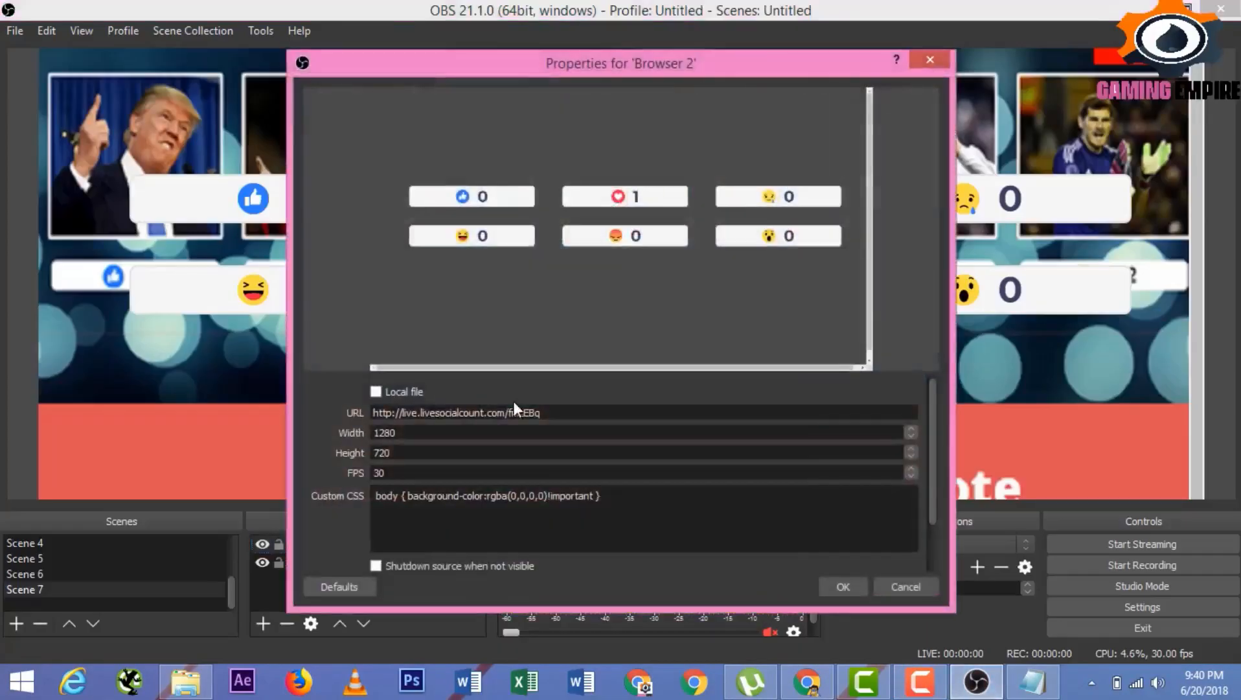
{"action": "triple_click", "coordinate": [560, 408]}
{"action": "key", "text": "ctrl+v"}
{"action": "left_click", "coordinate": [844, 588]}
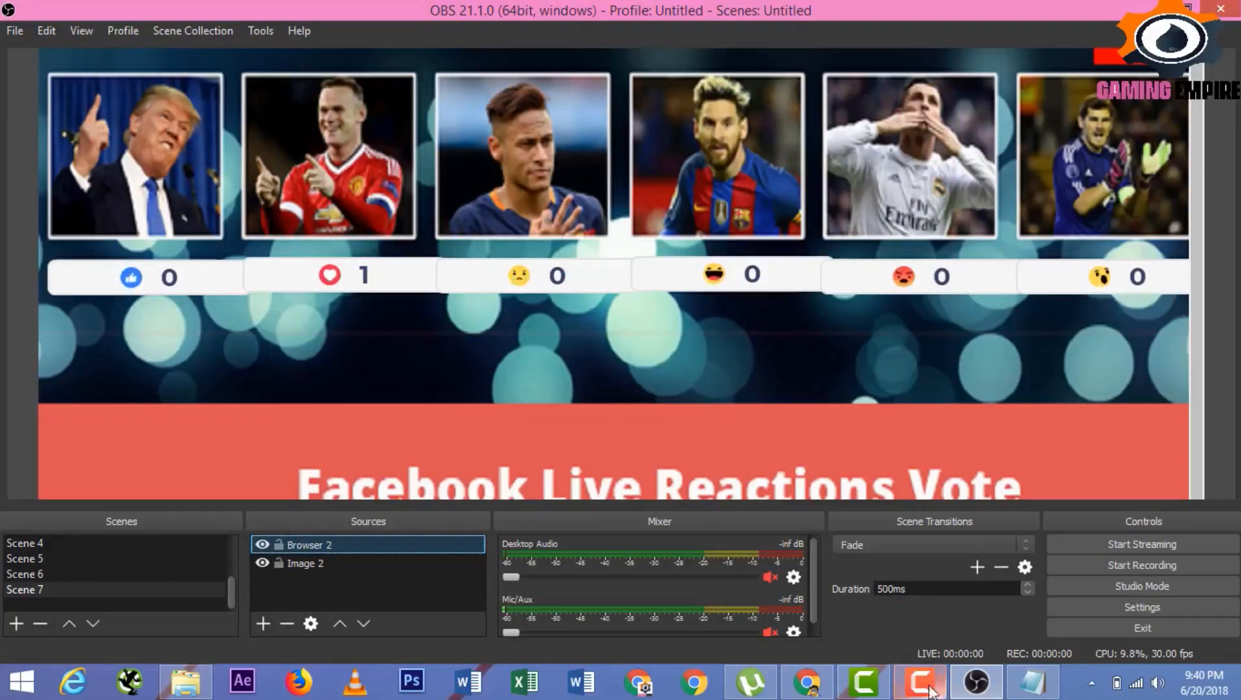
Switch to Chrome and create a new live video from the Gaming Empire page's Video Library in Publishing Tools
{"action": "left_click", "coordinate": [815, 684]}
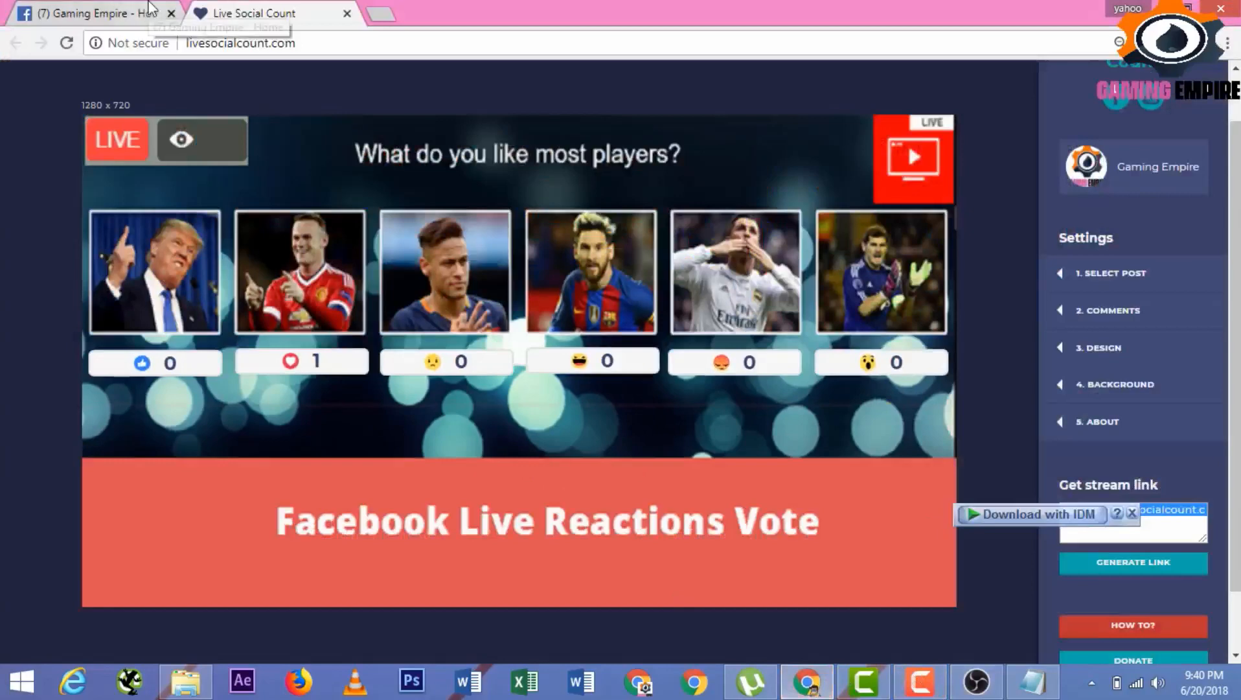
{"action": "left_click", "coordinate": [117, 14]}
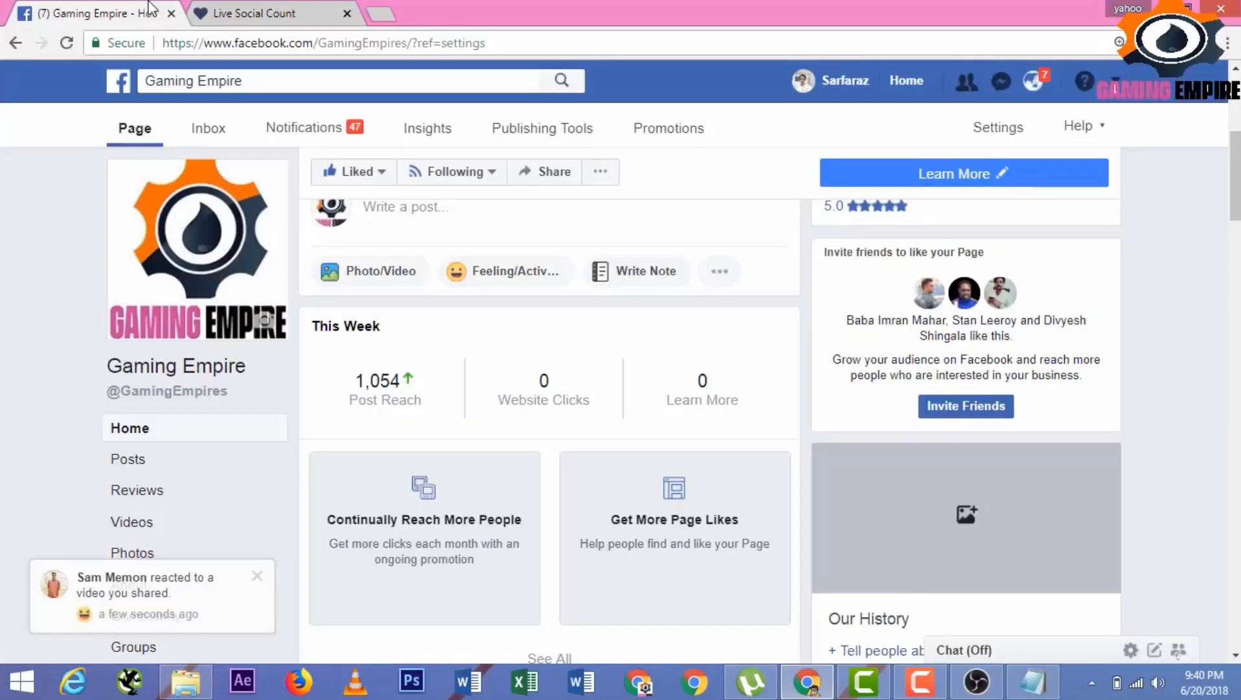
{"action": "left_click", "coordinate": [542, 129]}
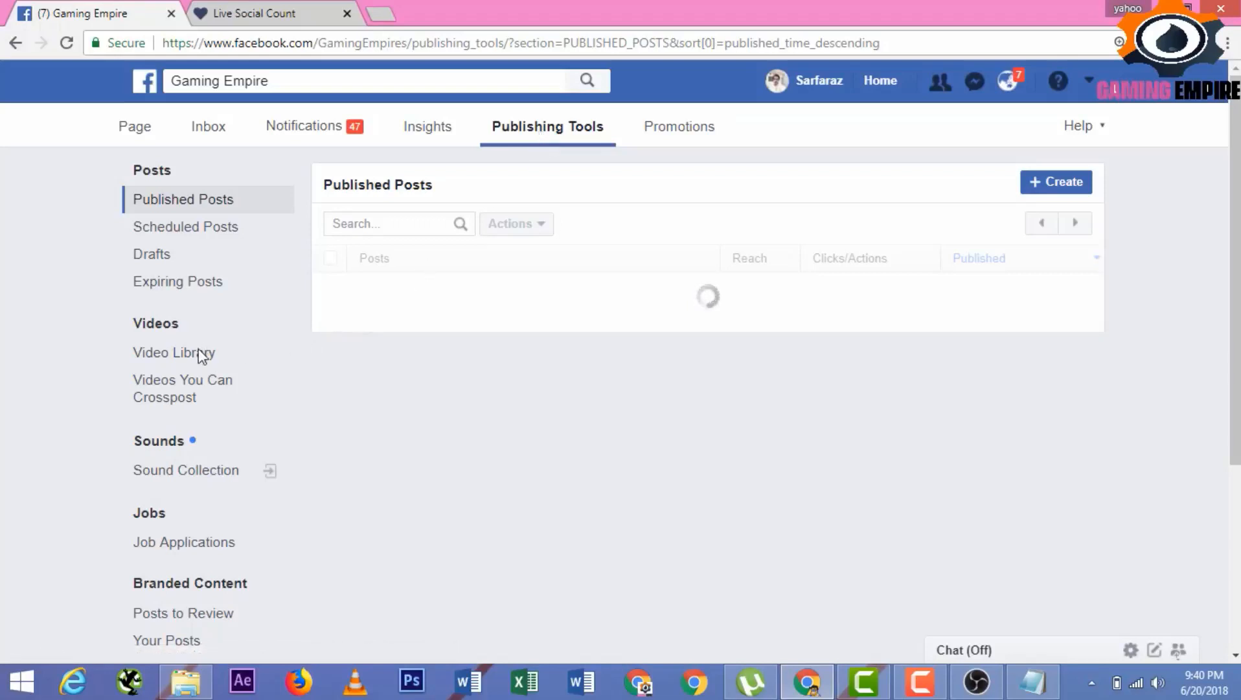
{"action": "left_click", "coordinate": [171, 361]}
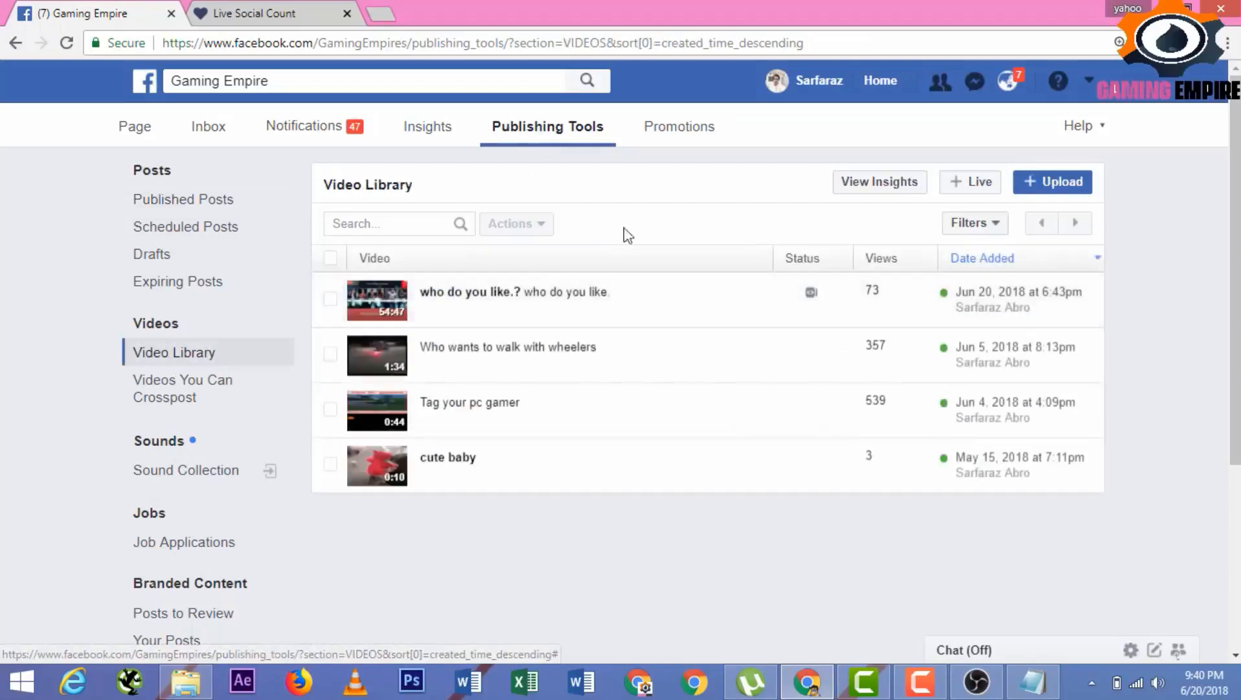
{"action": "left_click", "coordinate": [975, 183]}
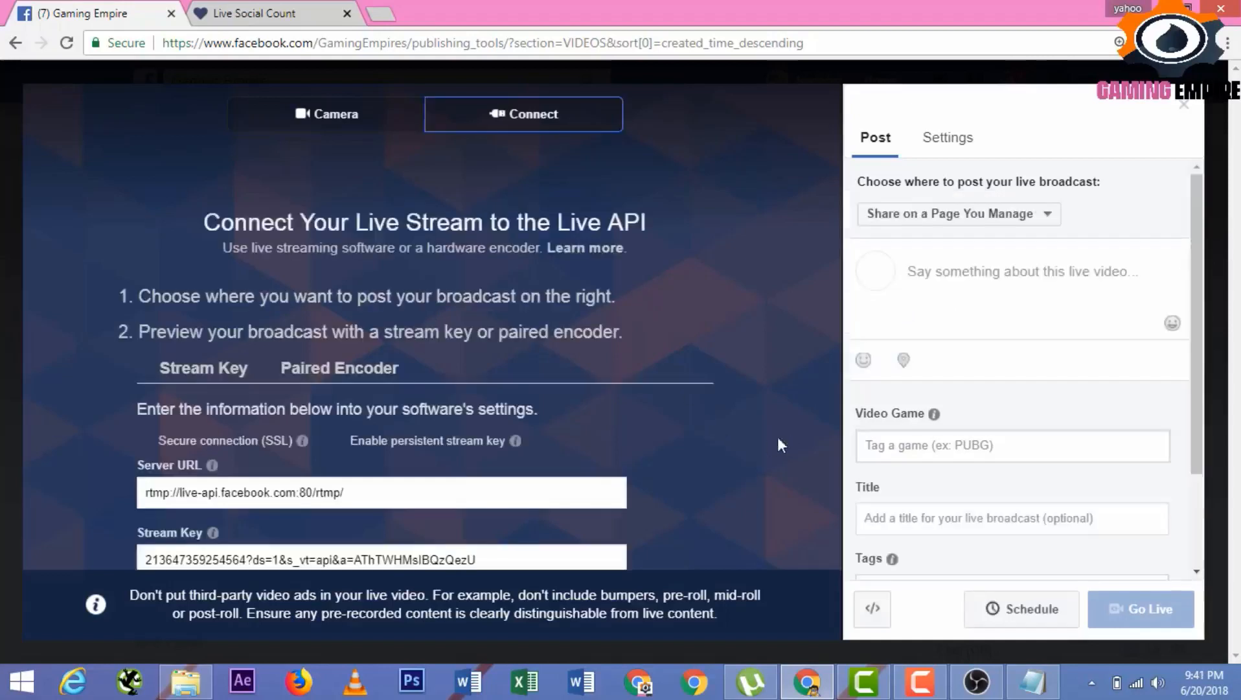
Copy the stream key of the new Facebook live broadcast
{"action": "left_click", "coordinate": [384, 561]}
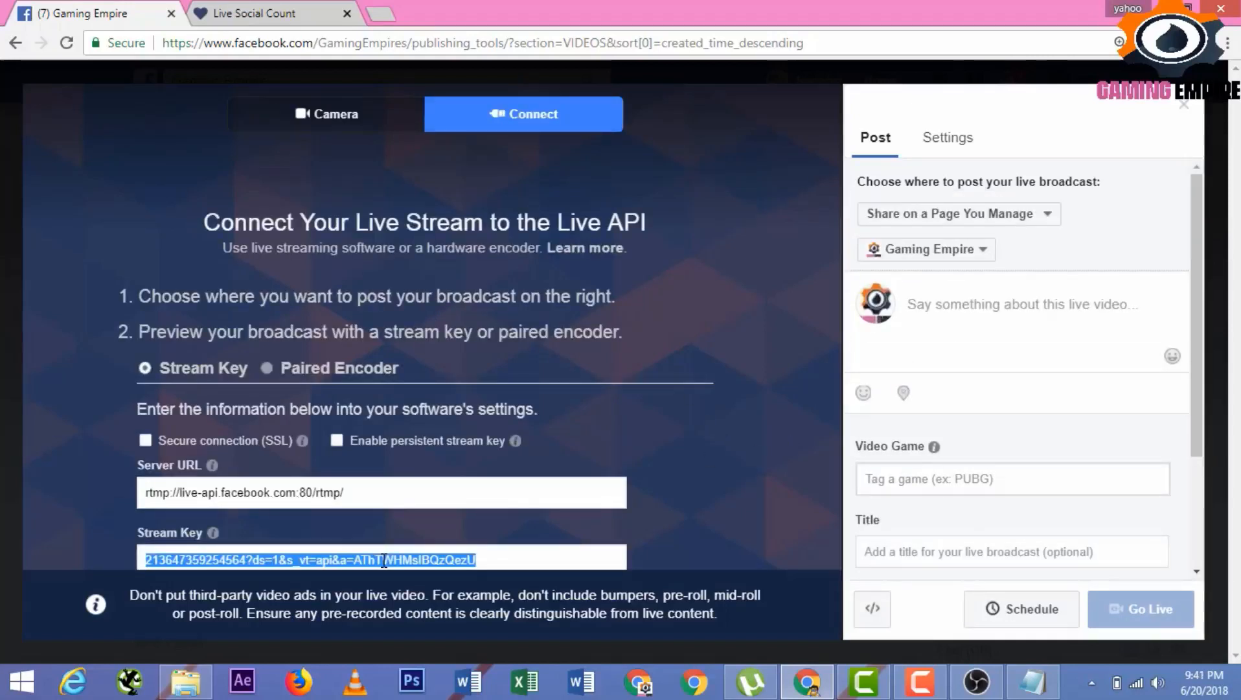
{"action": "right_click", "coordinate": [384, 560]}
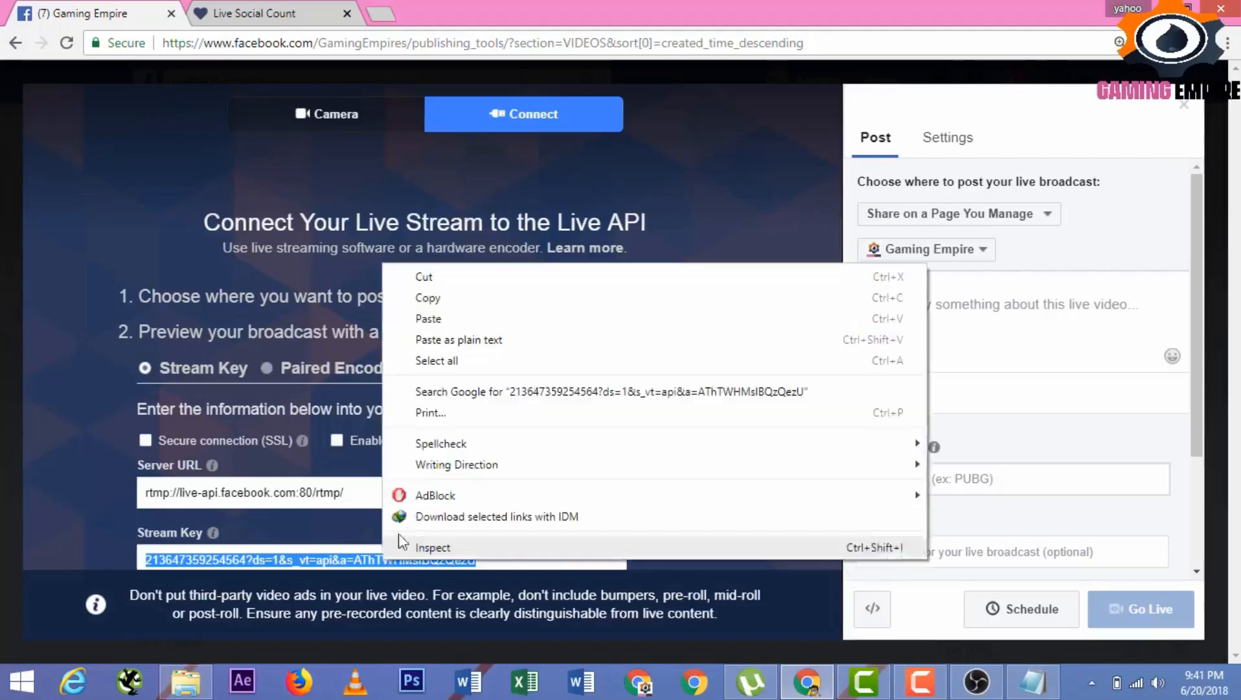
{"action": "left_click", "coordinate": [443, 303]}
Switch to OBS, replace the Facebook Live stream key with the copied one in the stream settings, and check the pasted key
{"action": "left_click", "coordinate": [975, 682]}
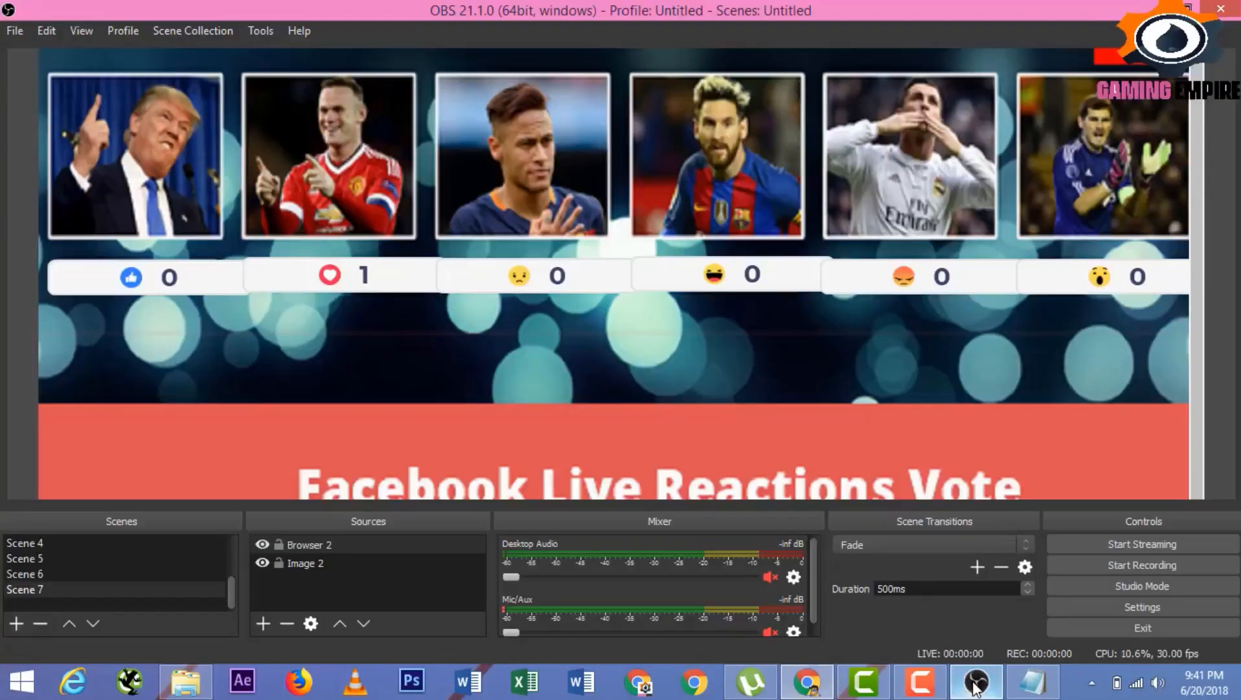
{"action": "left_click", "coordinate": [9, 36]}
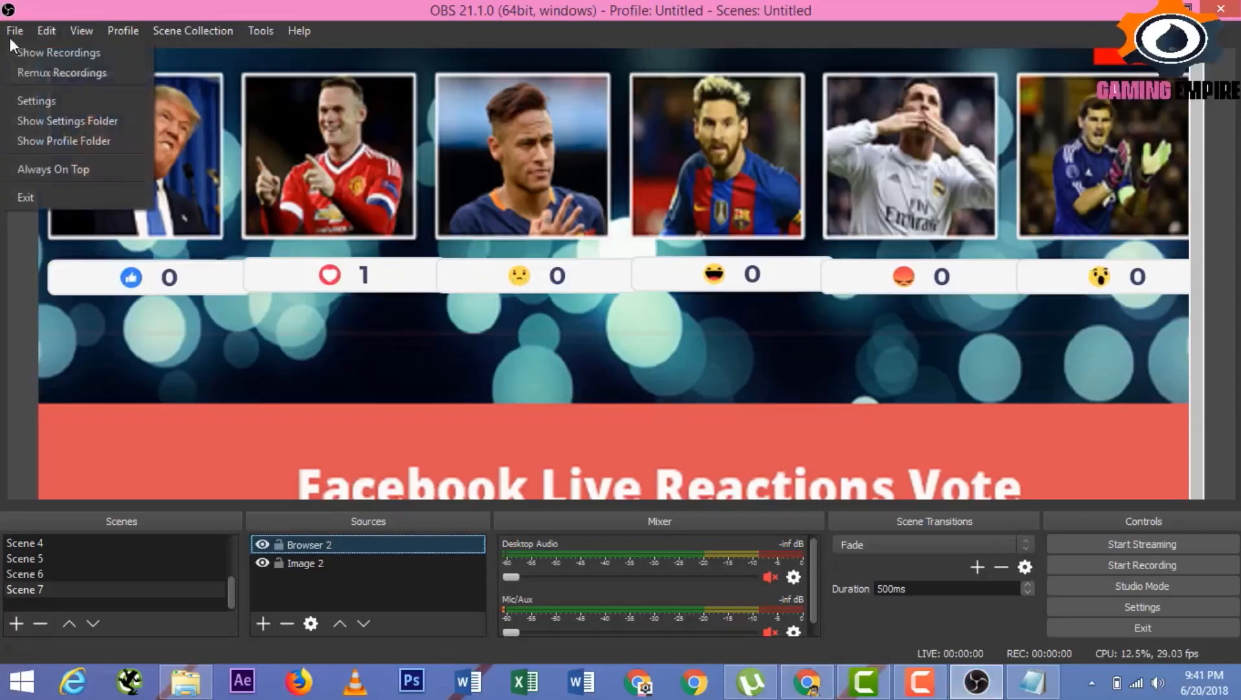
{"action": "left_click", "coordinate": [35, 101]}
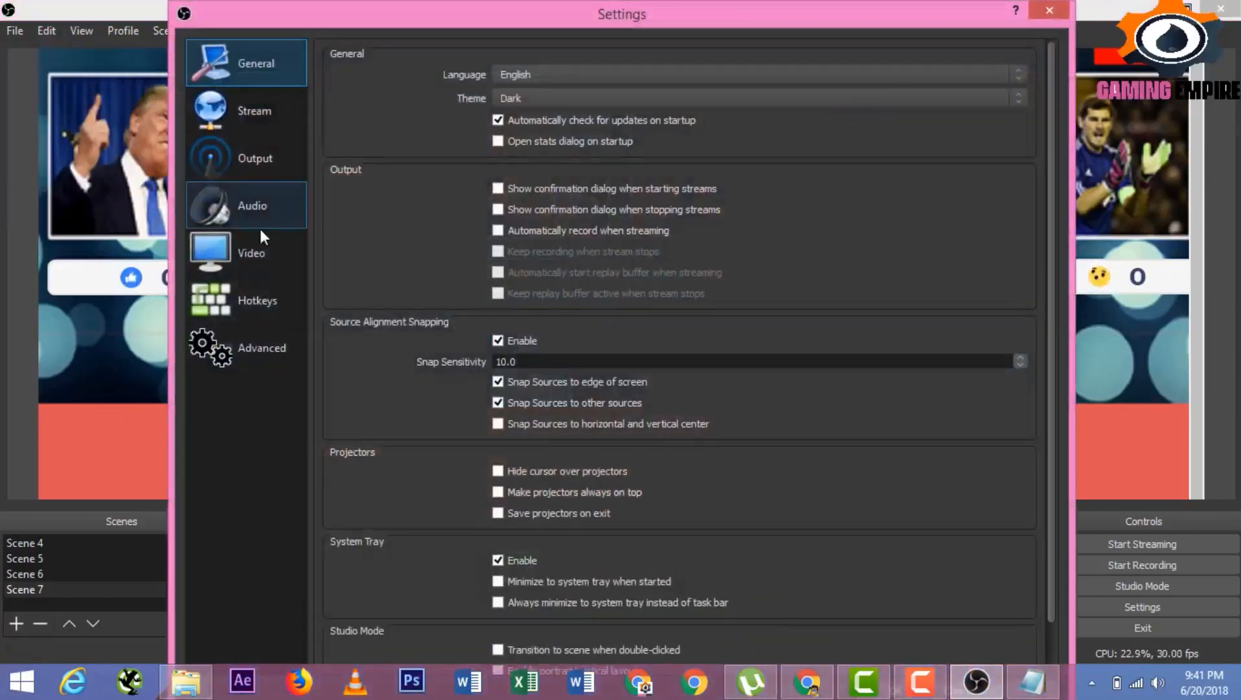
{"action": "left_click", "coordinate": [274, 116]}
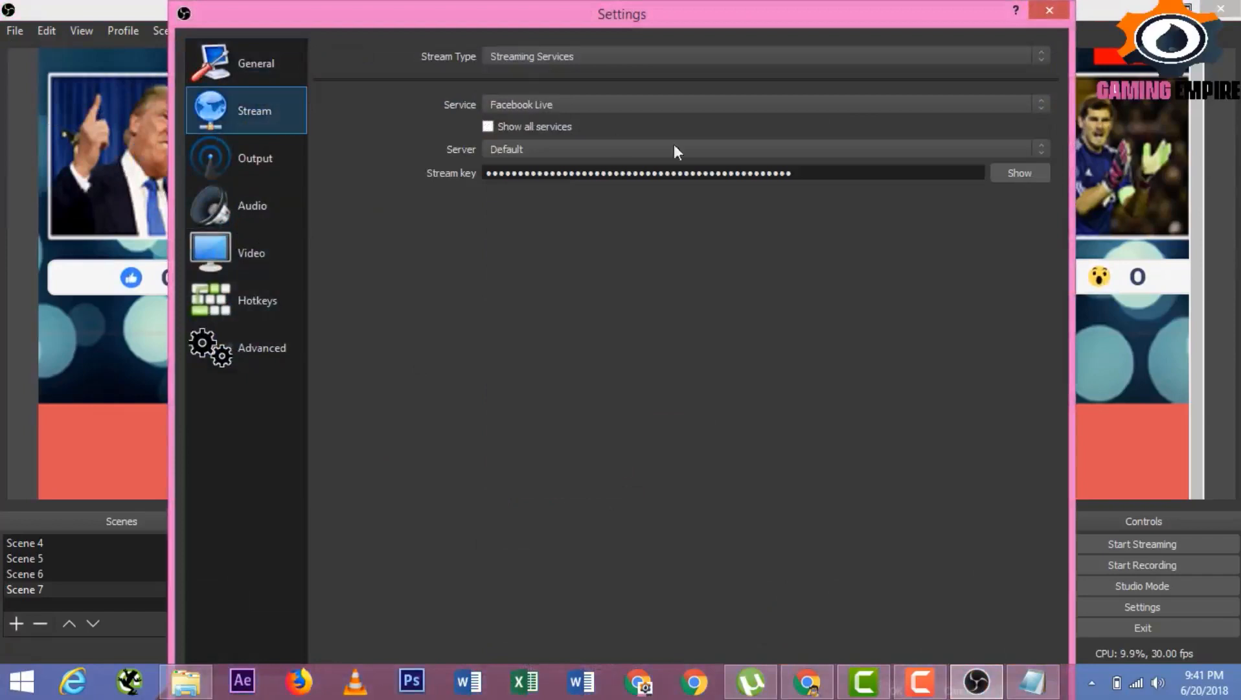
{"action": "double_click", "coordinate": [853, 175]}
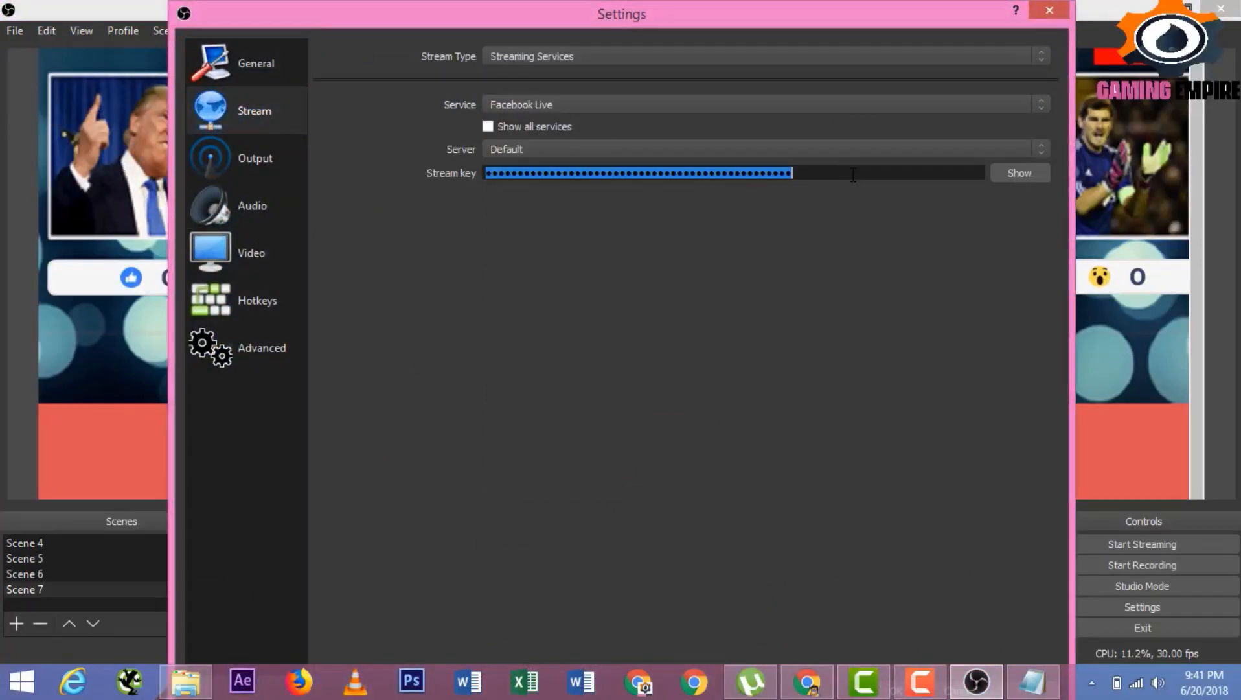
{"action": "key", "text": "ctrl+v"}
{"action": "left_click", "coordinate": [1026, 174]}
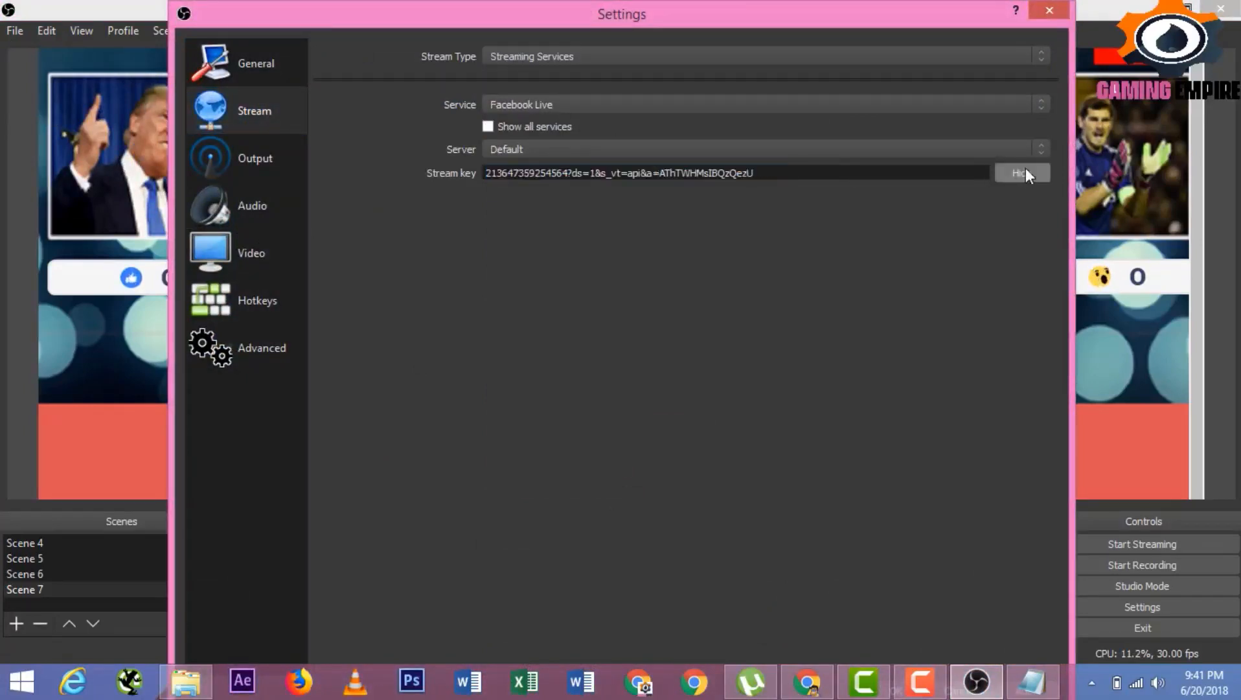
{"action": "left_click", "coordinate": [1026, 173]}
Save the stream settings and start streaming the poll scene
{"action": "left_click_drag", "start_coordinate": [782, 11], "coordinate": [661, 52]}
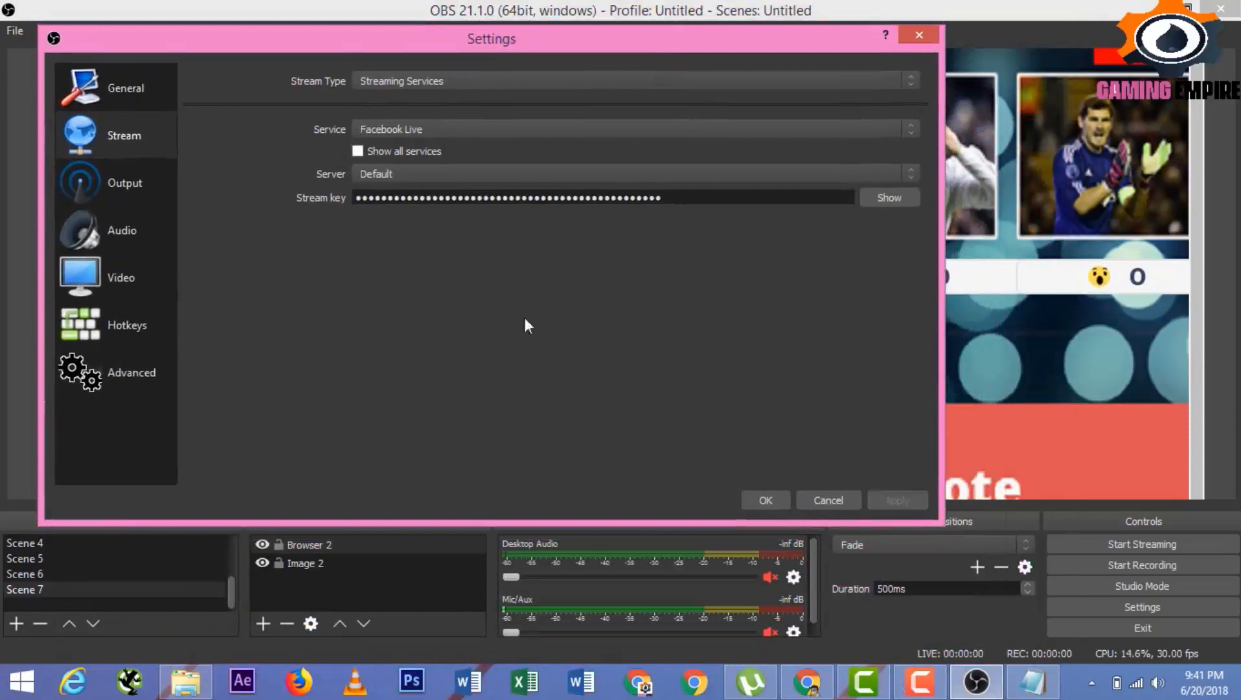
{"action": "left_click", "coordinate": [766, 500]}
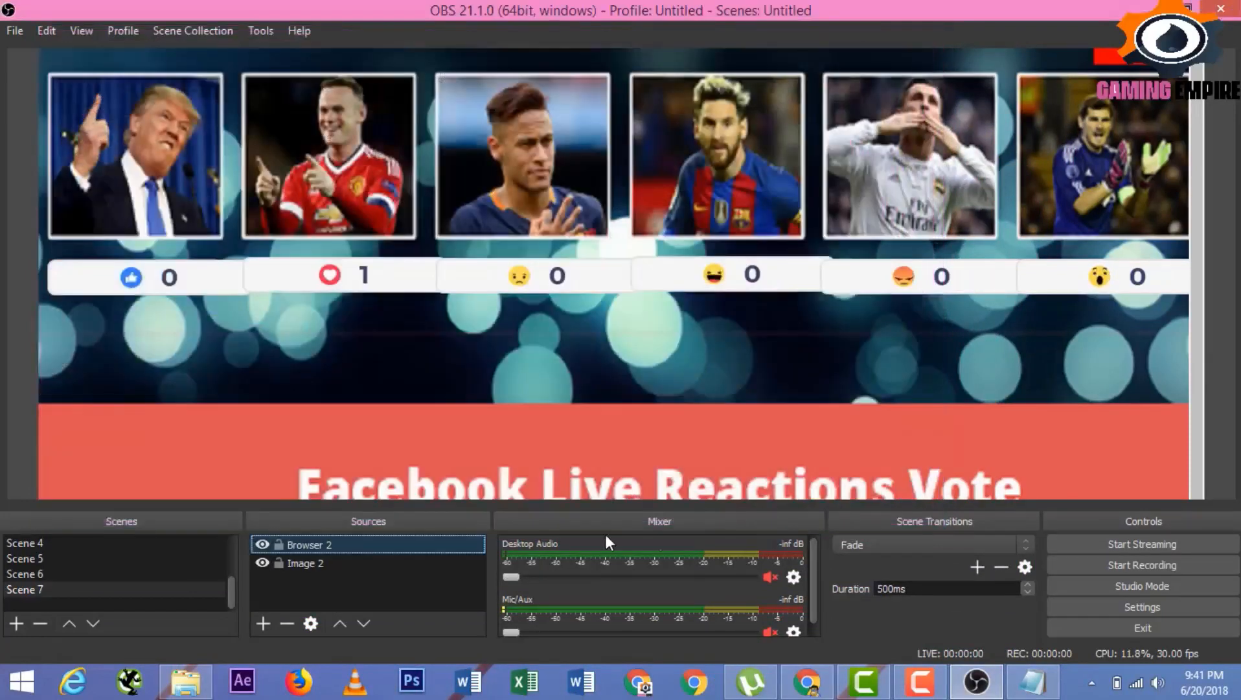
{"action": "left_click", "coordinate": [1203, 548]}
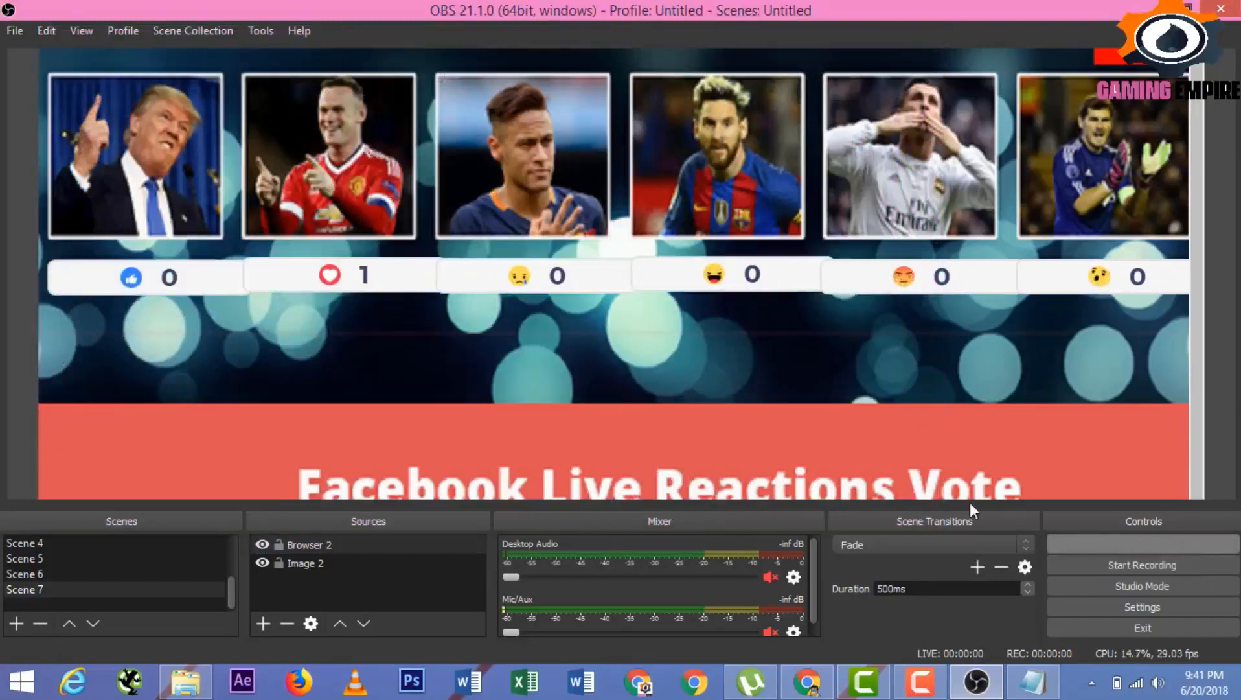
Switch to Chrome with the Facebook live broadcast setup
{"action": "left_click", "coordinate": [807, 680]}
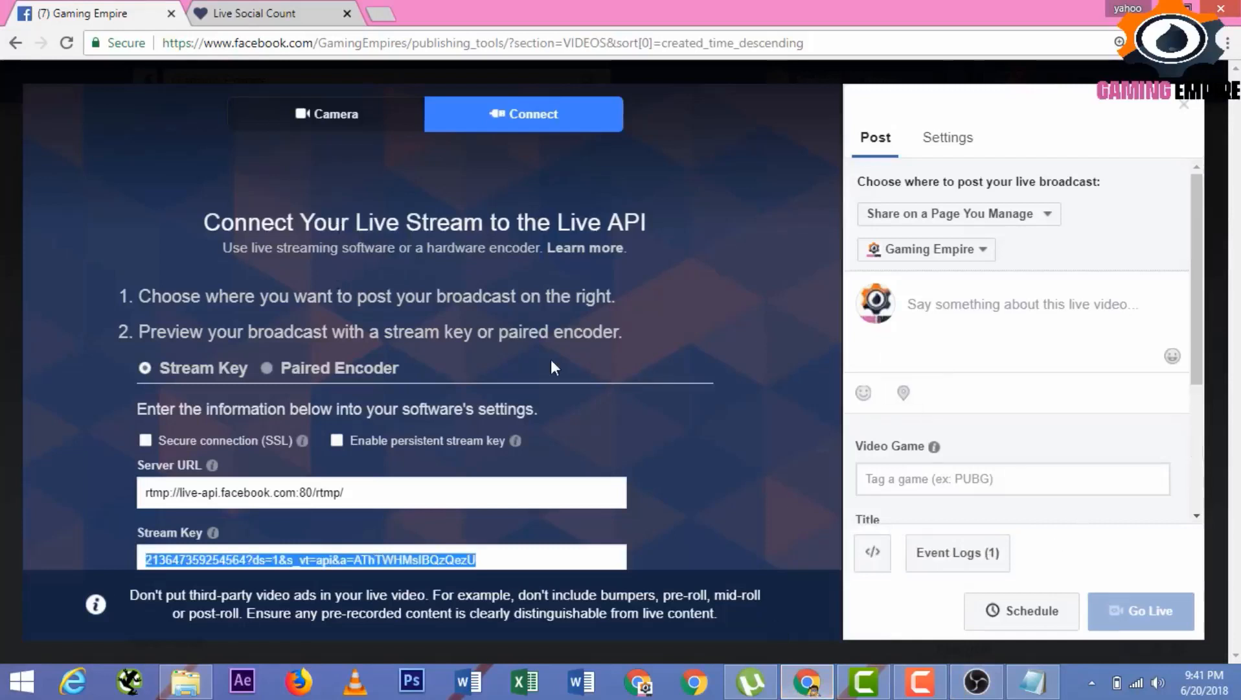
{"action": "left_click", "coordinate": [1016, 616]}
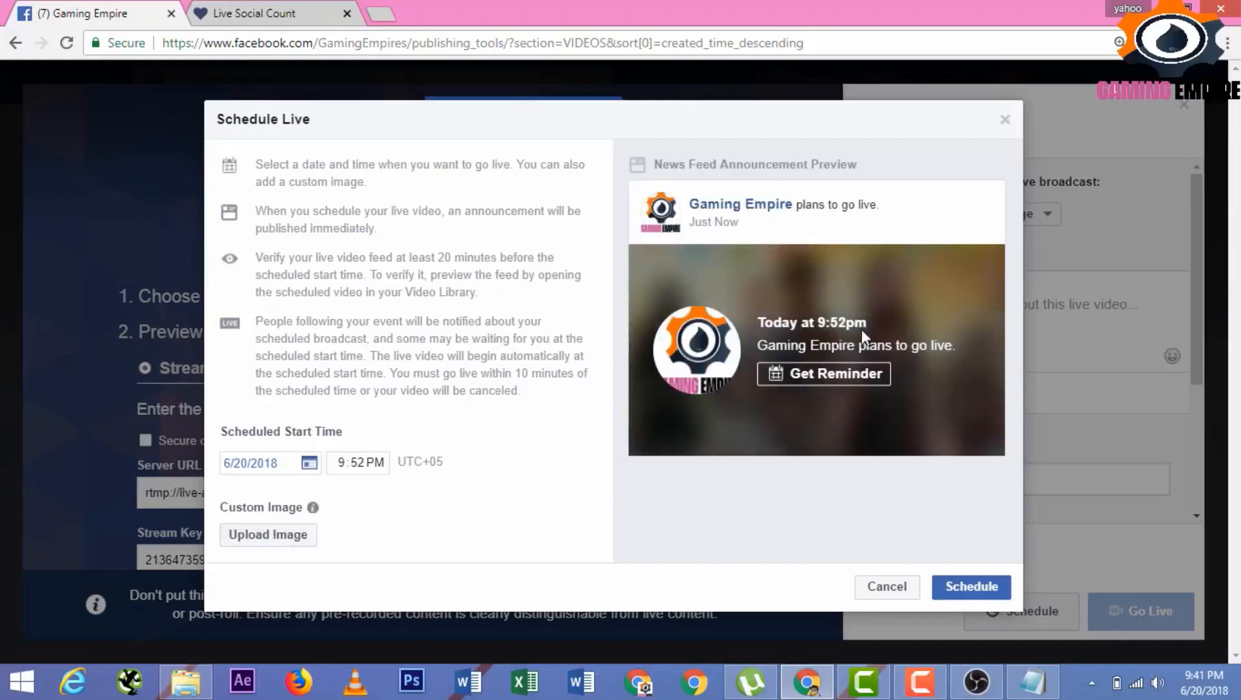
{"action": "left_click", "coordinate": [356, 468]}
{"action": "type", "text": "04"}
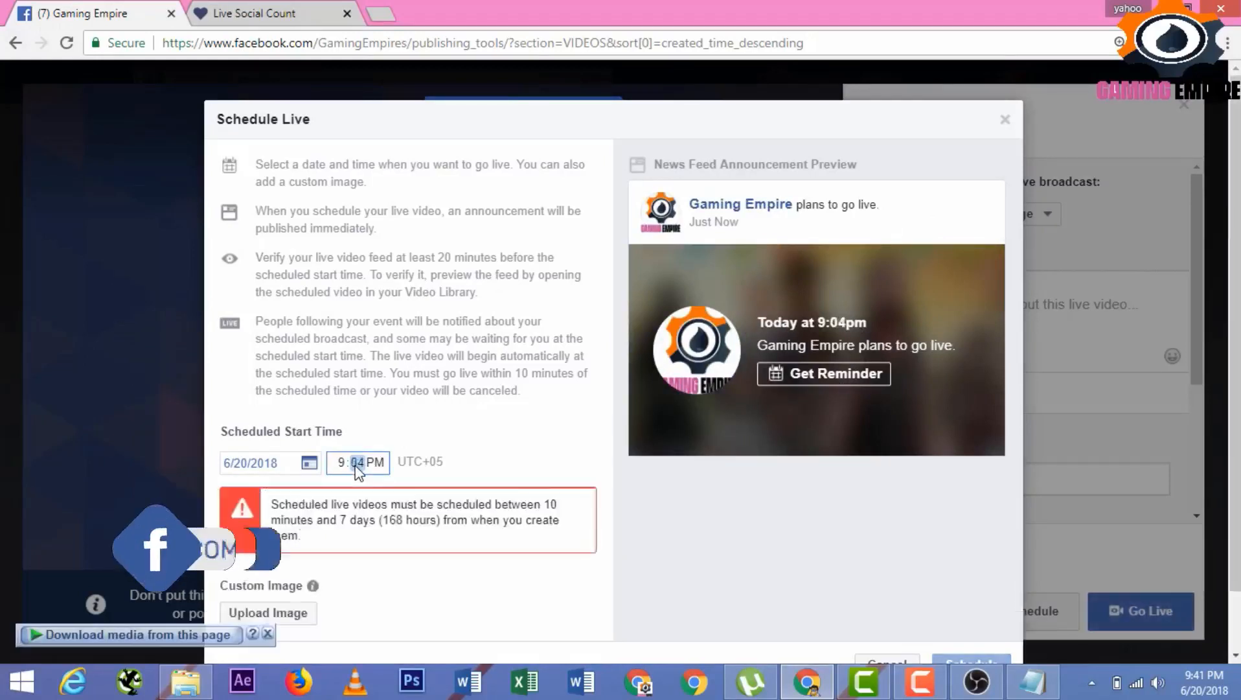
{"action": "type", "text": "43"}
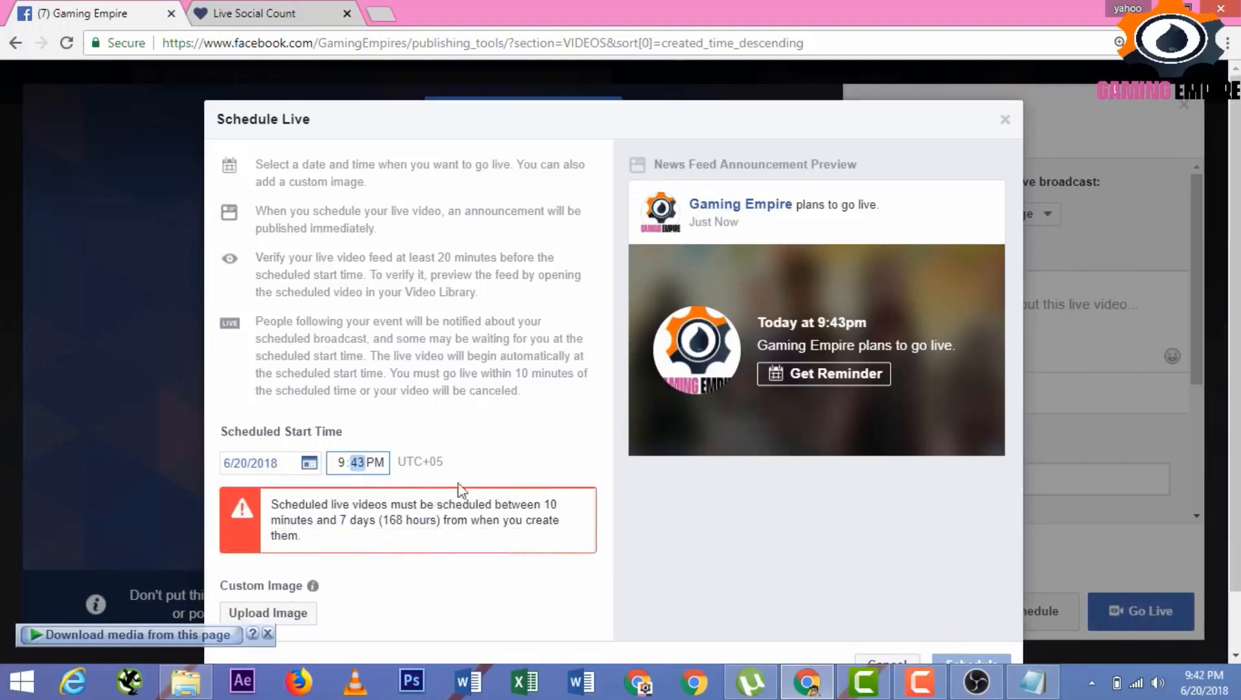
{"action": "left_click", "coordinate": [1004, 121]}
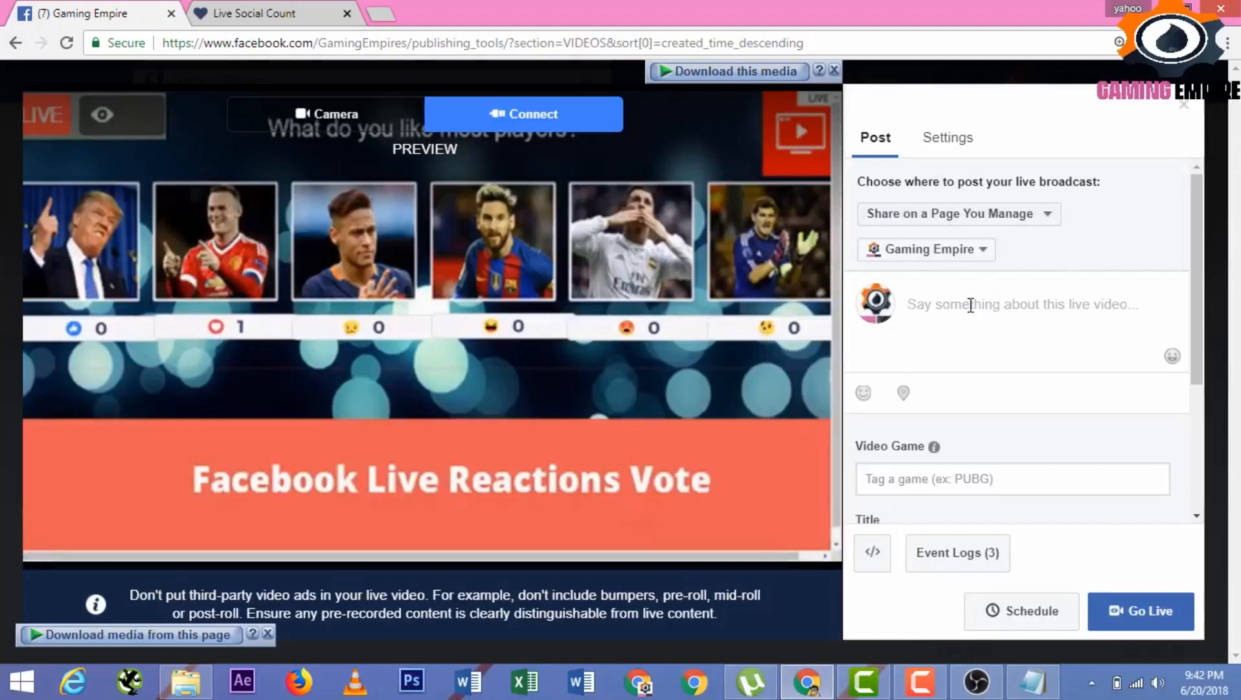
Enter "do you like it guys :)" as the live video's description and copy the same text into its title
{"action": "type", "text": "do"}
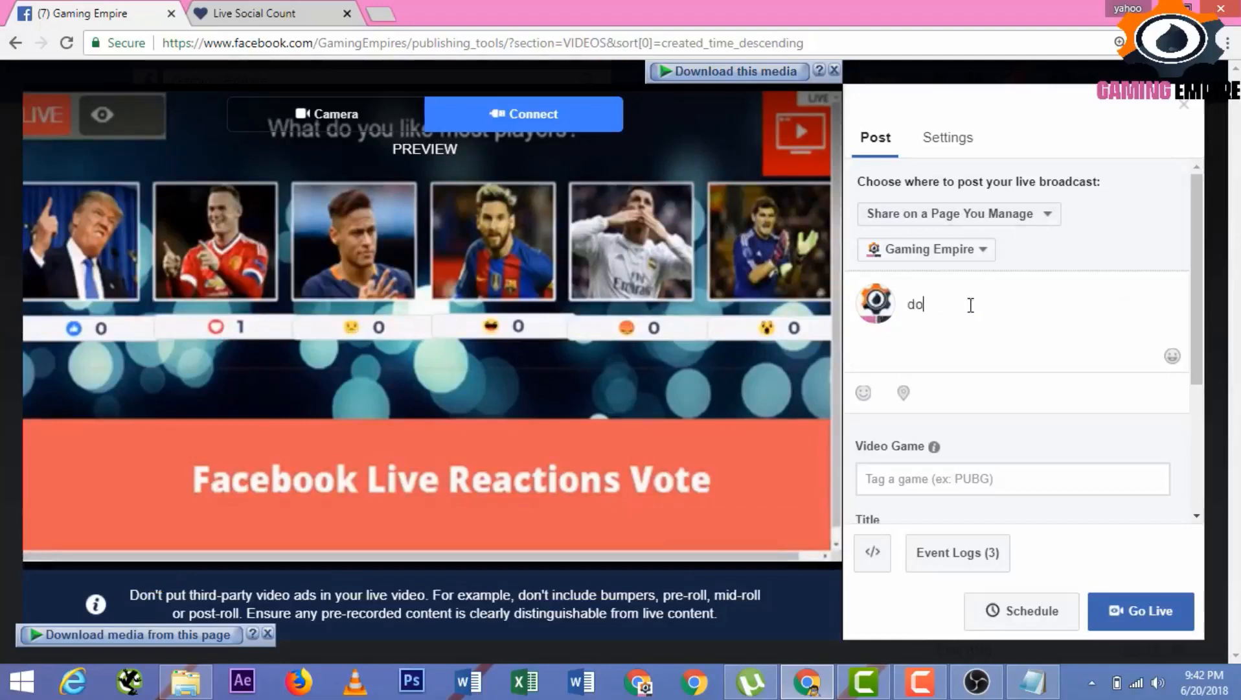
{"action": "type", "text": " you like i"}
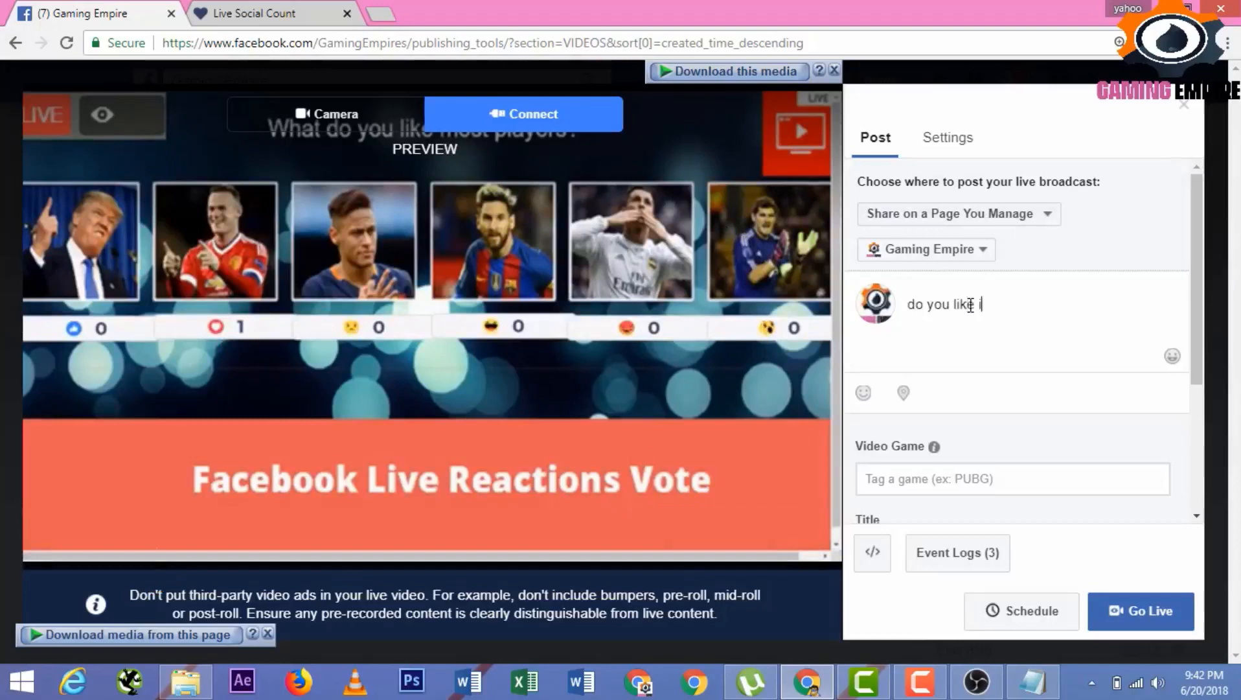
{"action": "type", "text": "t guys :)"}
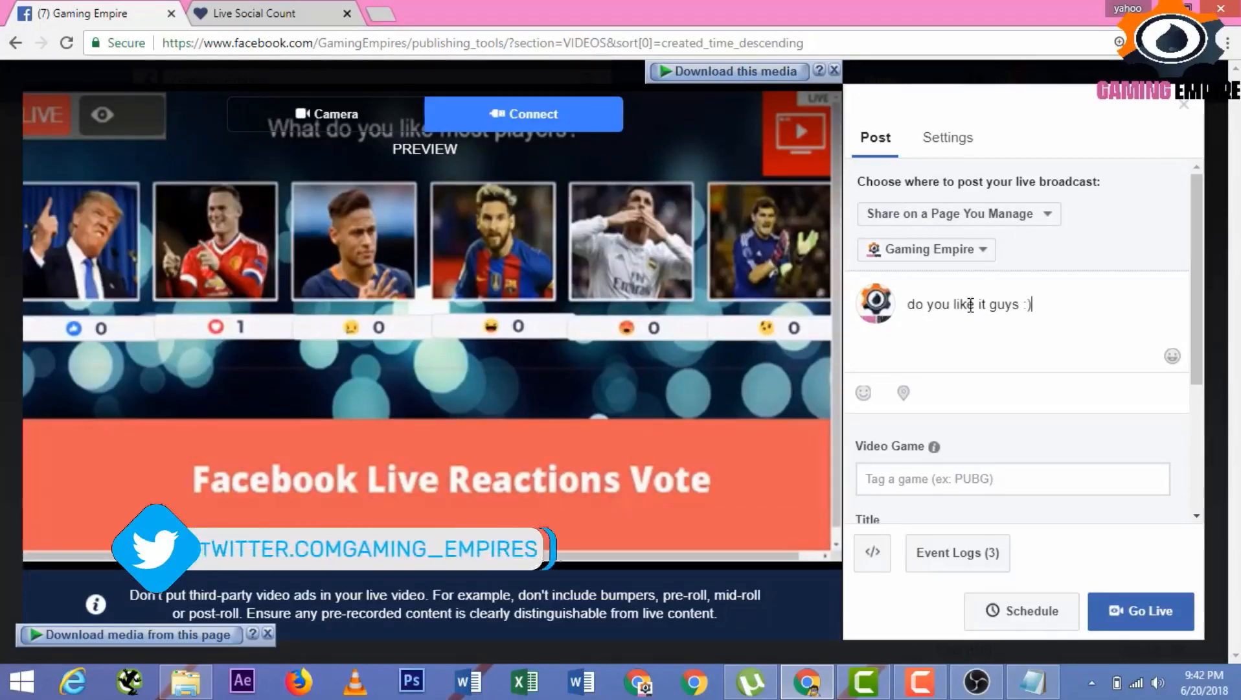
{"action": "triple_click", "coordinate": [1005, 308]}
{"action": "key", "text": "ctrl+c"}
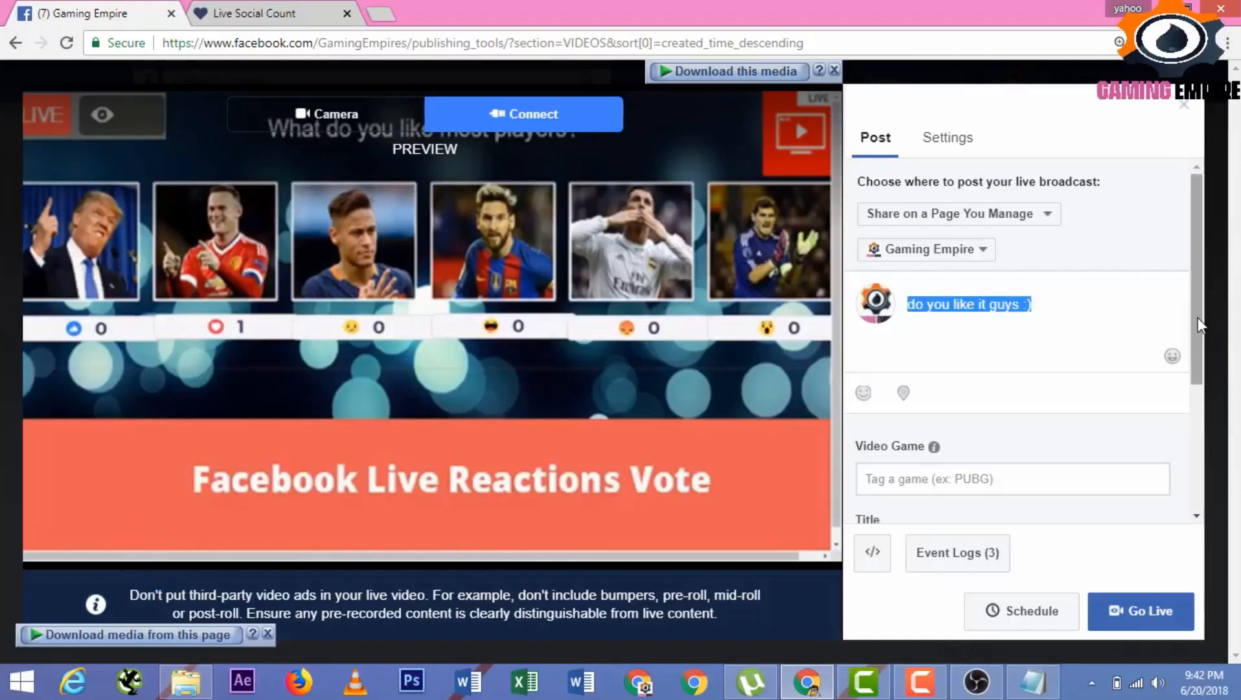
{"action": "left_click_drag", "start_coordinate": [1200, 347], "coordinate": [1212, 431]}
{"action": "scroll", "coordinate": [1124, 414], "scroll_direction": "down", "scroll_amount": 1}
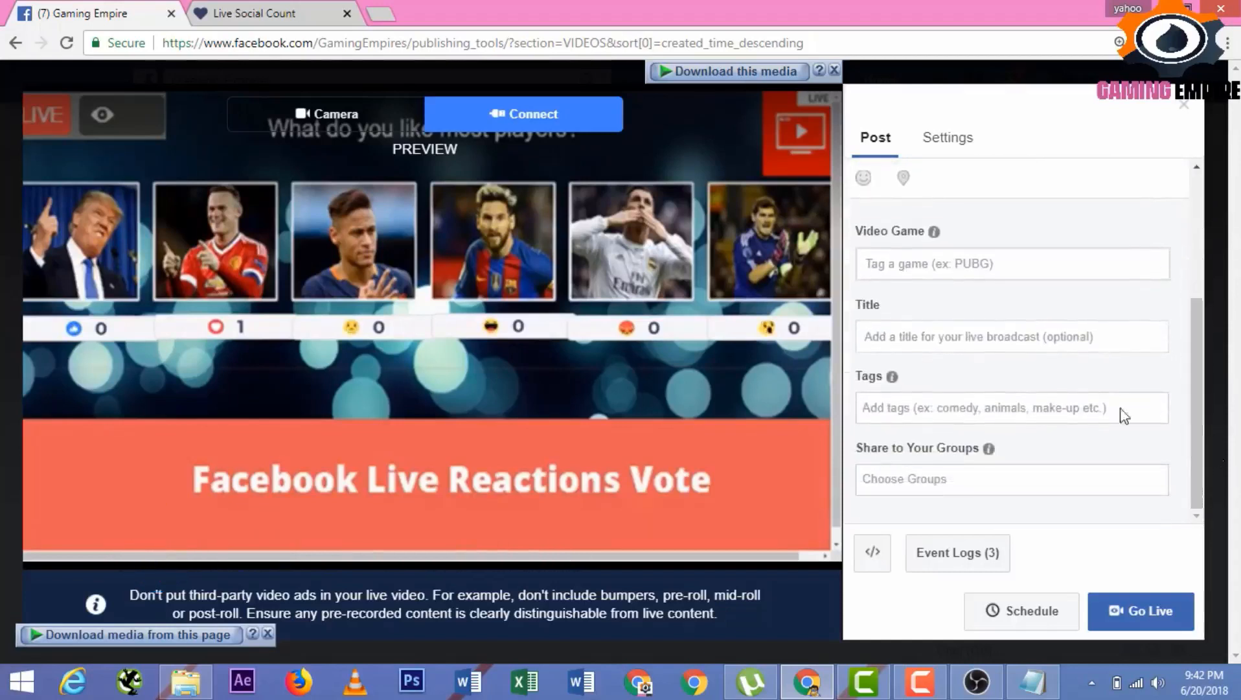
{"action": "left_click", "coordinate": [925, 339]}
{"action": "key", "text": "ctrl+v"}
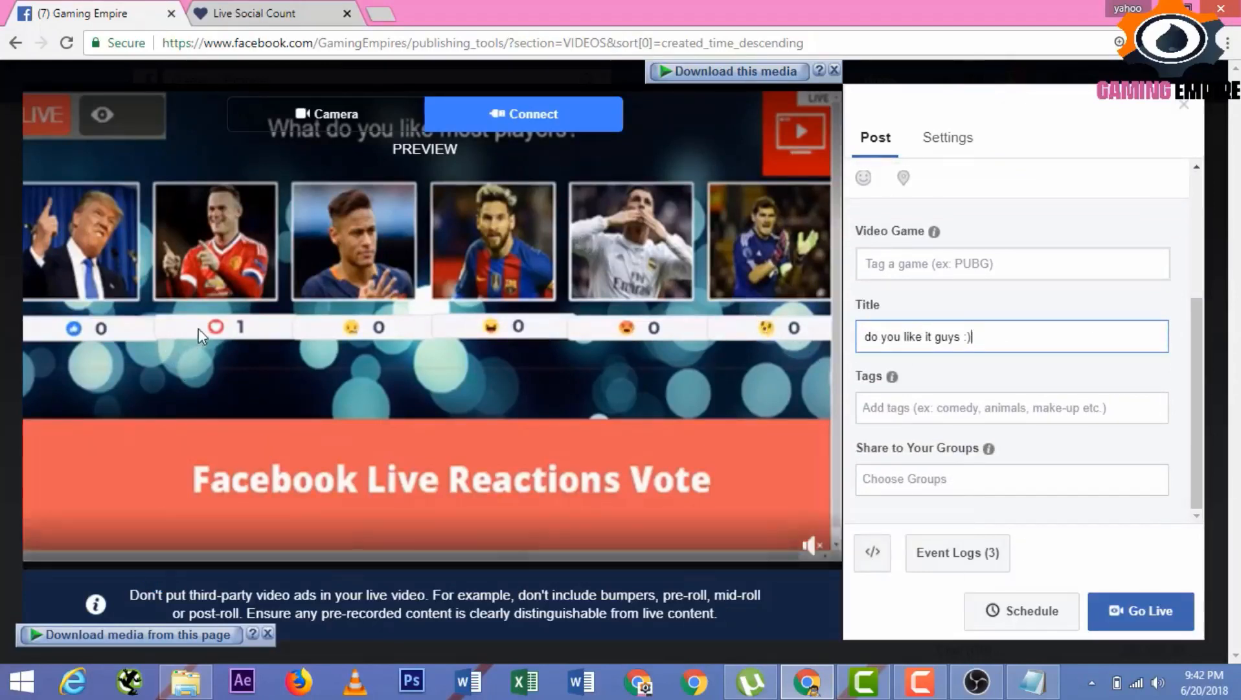
Examine the selectable Gaming Empire posts in Live Social Count against the live broadcast setup on Facebook
{"action": "left_click", "coordinate": [228, 12]}
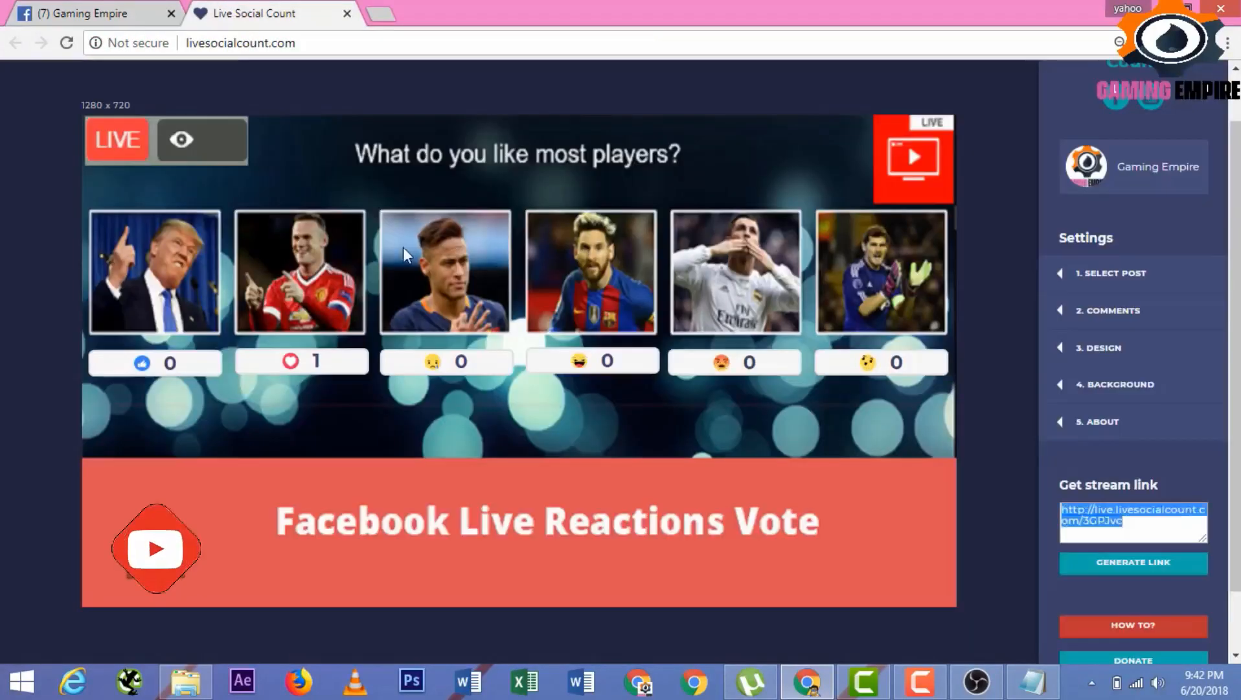
{"action": "left_click", "coordinate": [1102, 273]}
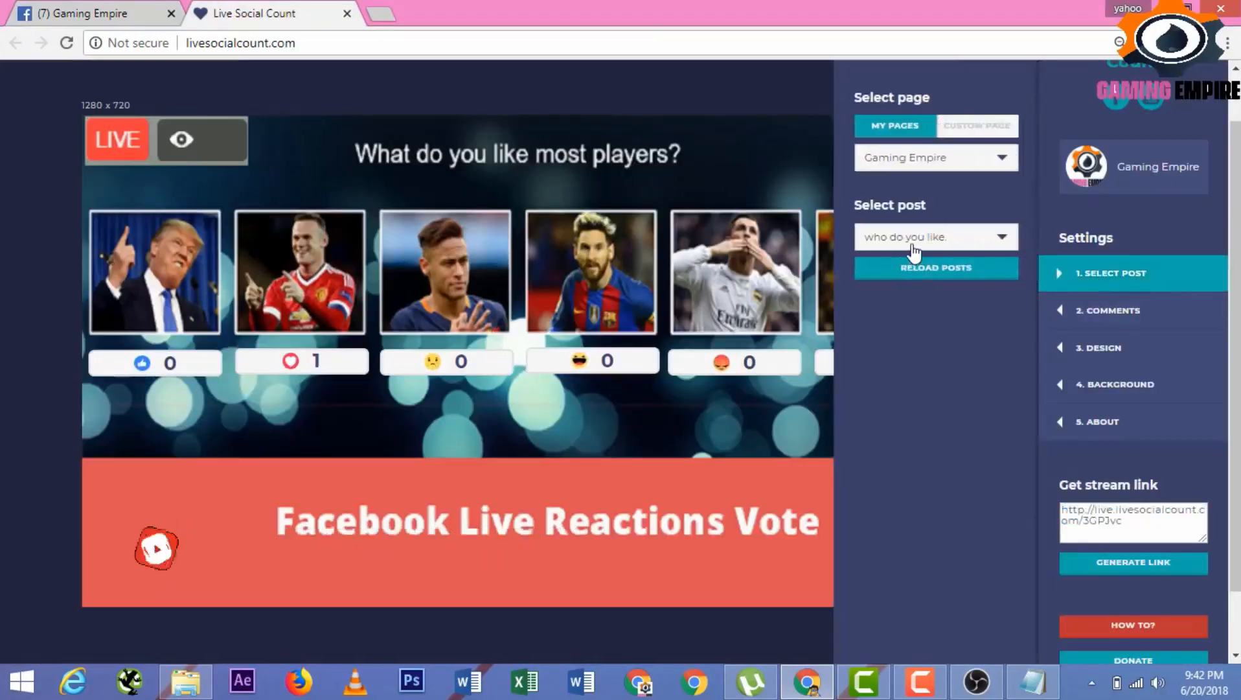
{"action": "left_click", "coordinate": [913, 249]}
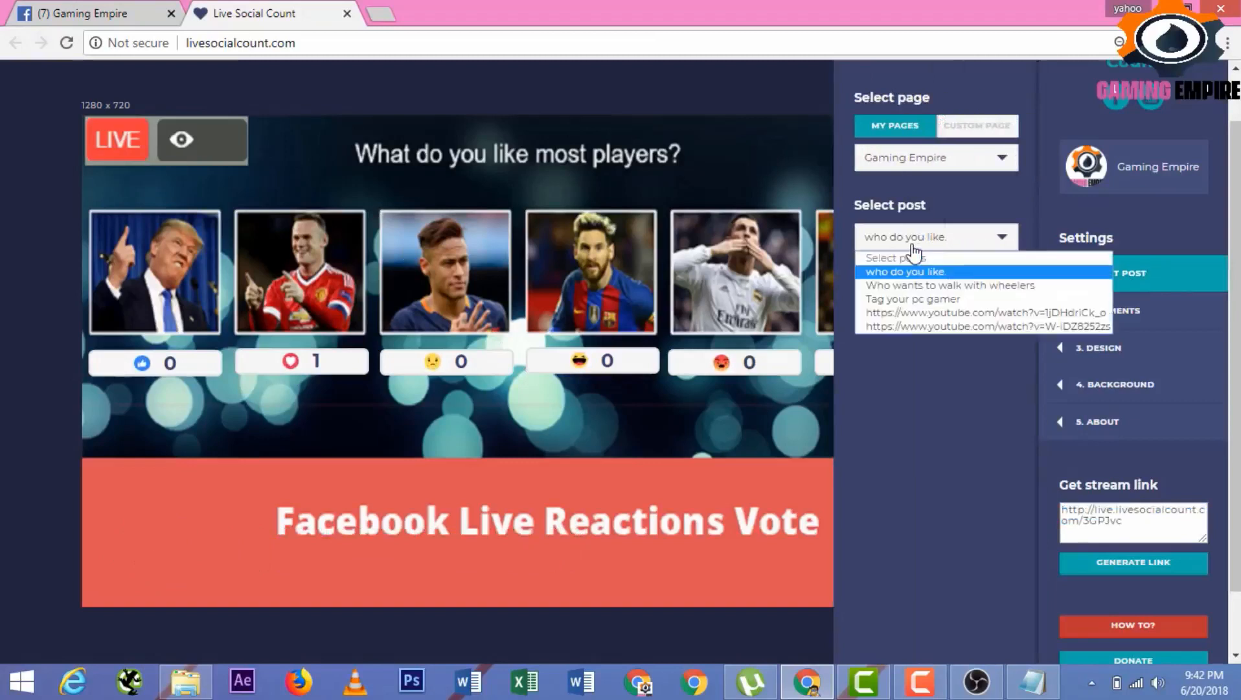
{"action": "left_click", "coordinate": [913, 249]}
{"action": "left_click", "coordinate": [94, 9]}
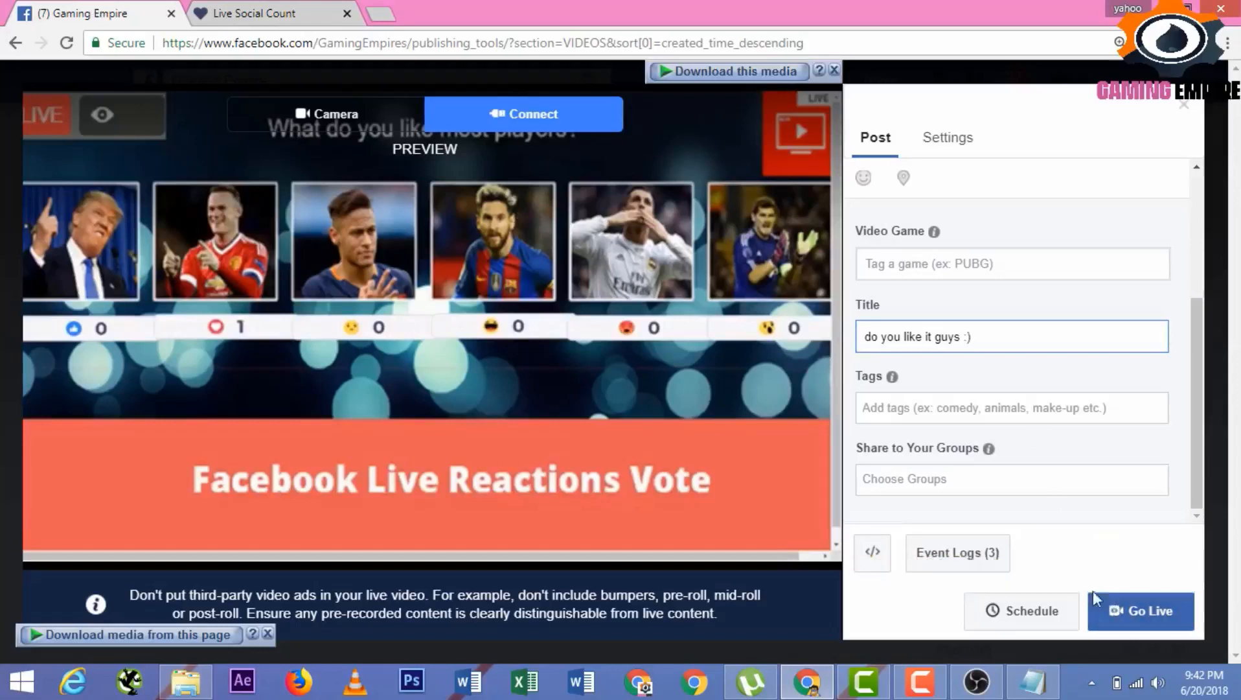
{"action": "left_click", "coordinate": [273, 4]}
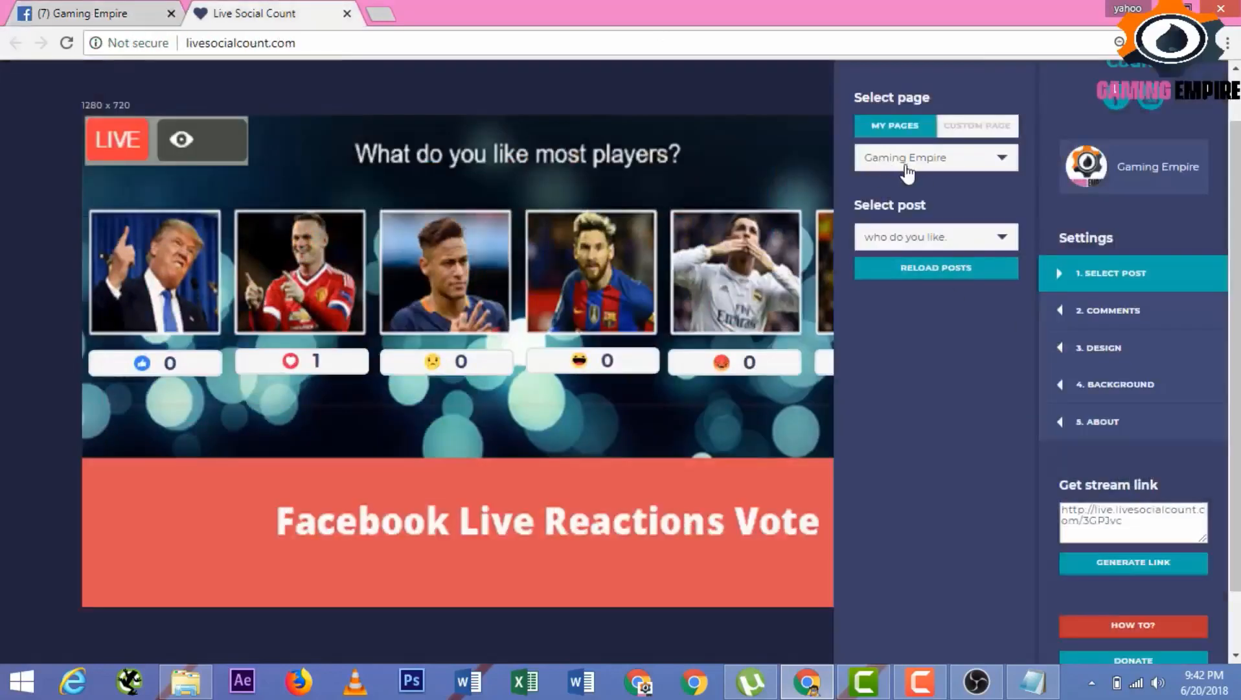
{"action": "left_click", "coordinate": [74, 10]}
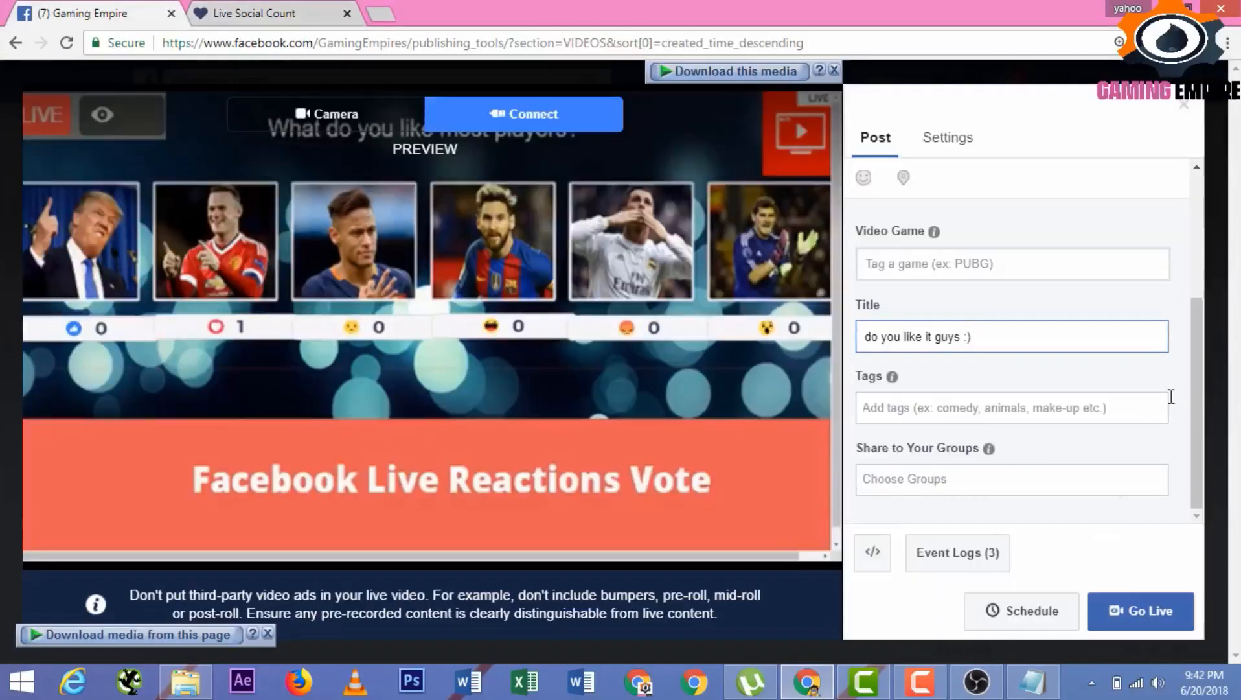
{"action": "left_click_drag", "start_coordinate": [1194, 388], "coordinate": [1200, 454]}
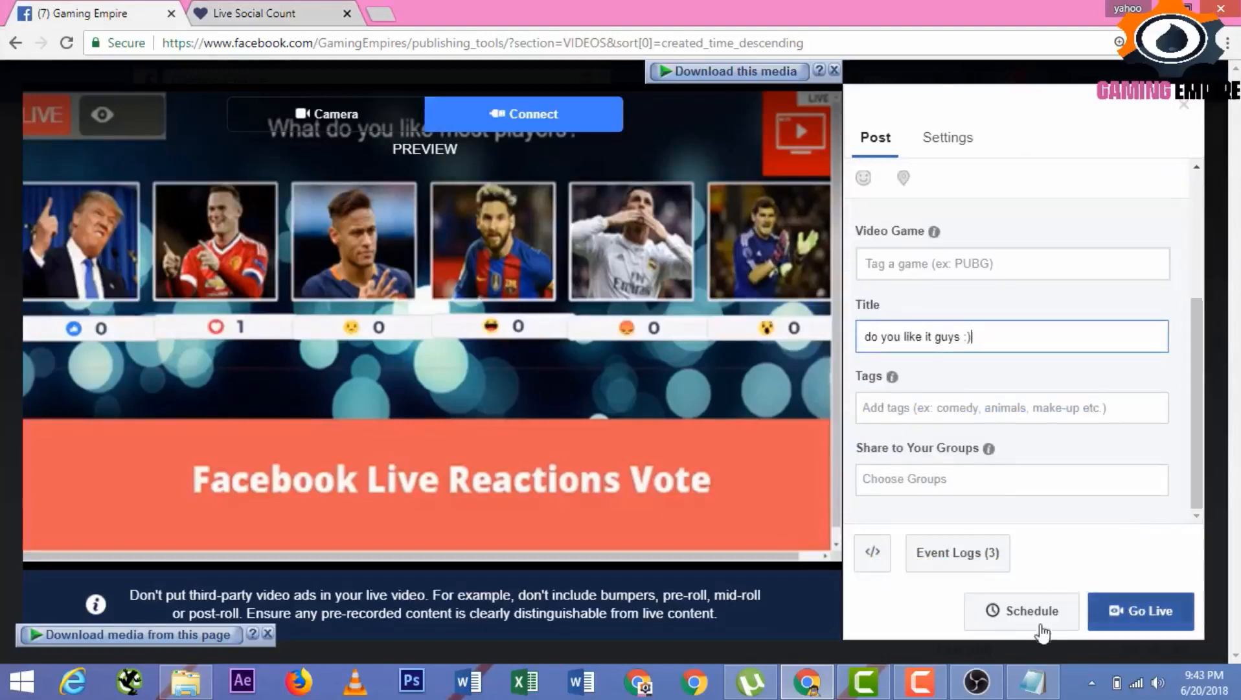
Try repeatedly to start the live broadcast on the Gaming Empire page
{"action": "left_click", "coordinate": [1121, 612]}
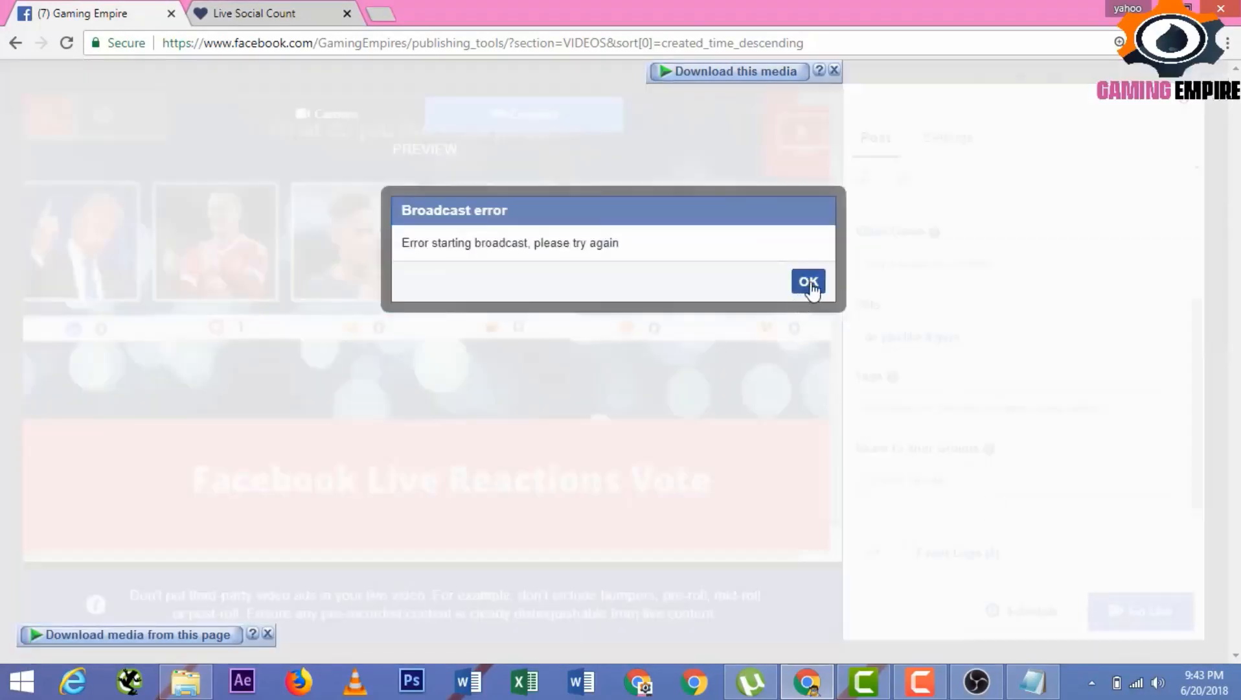
{"action": "left_click", "coordinate": [806, 288]}
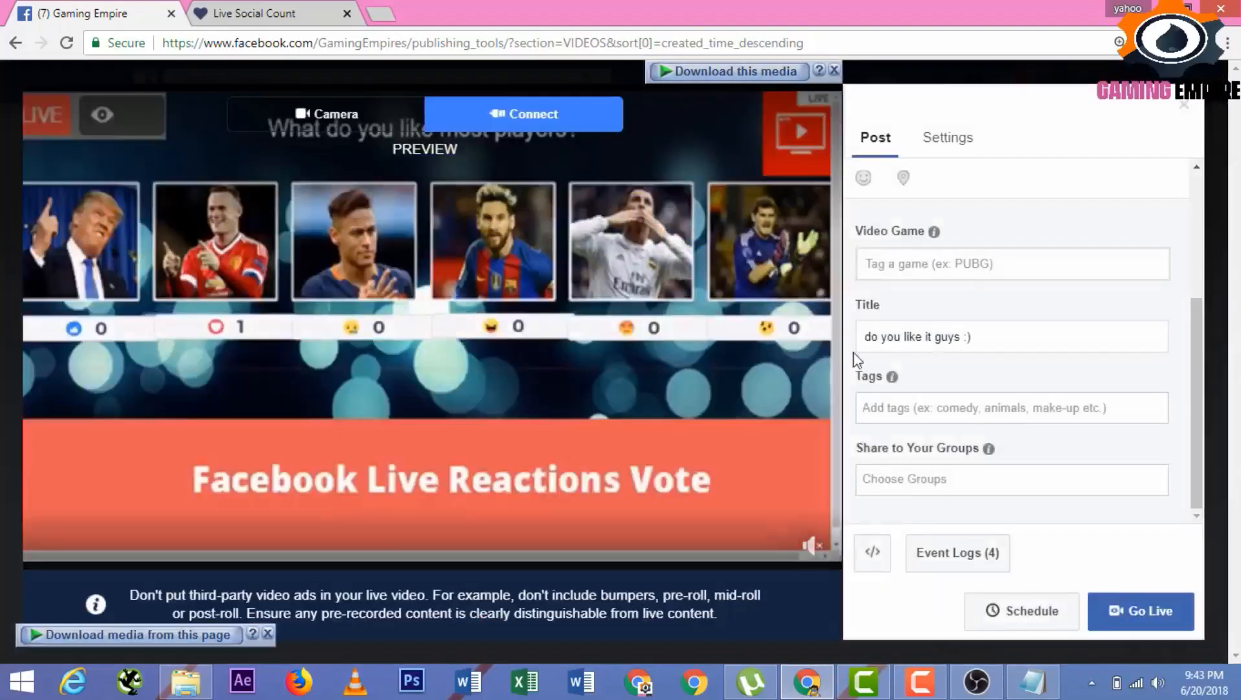
{"action": "left_click", "coordinate": [1141, 622]}
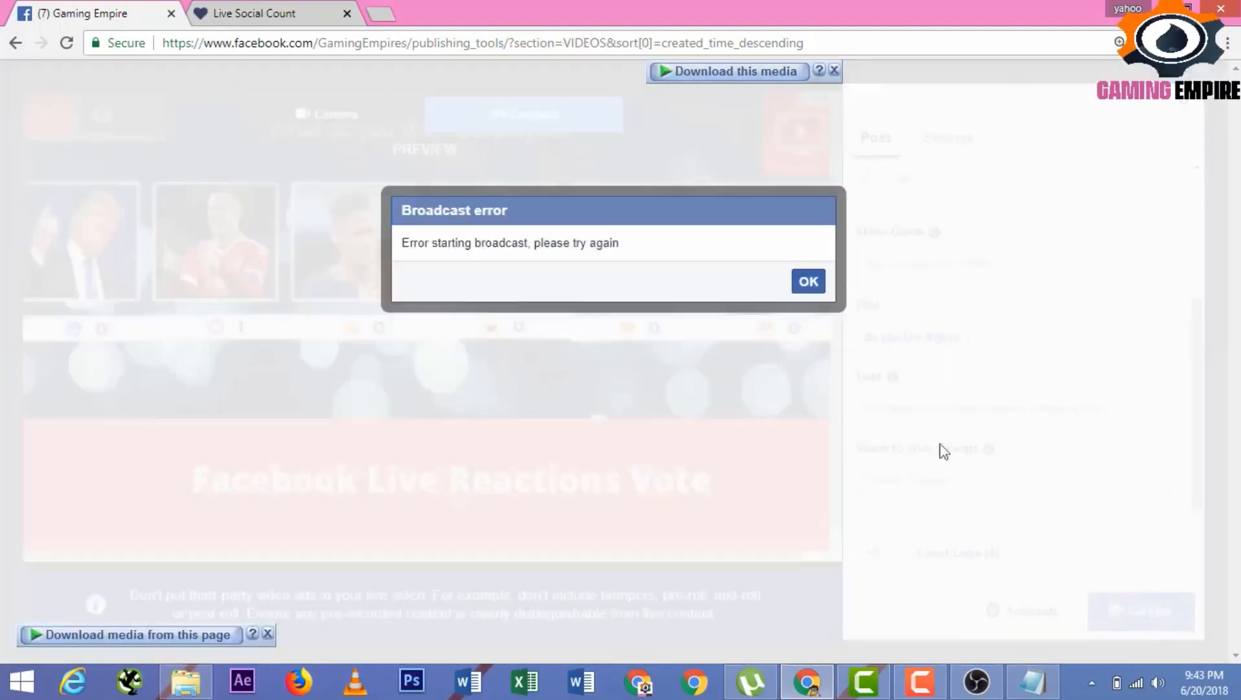
{"action": "left_click", "coordinate": [808, 281]}
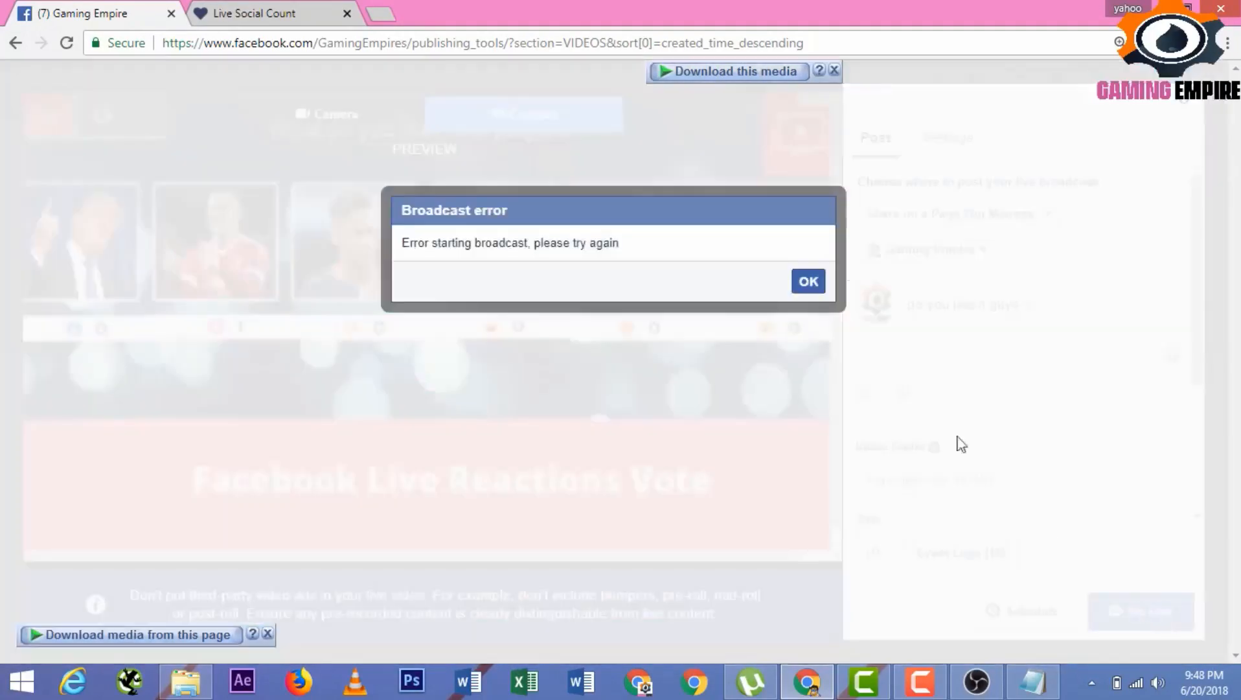
{"action": "left_click", "coordinate": [805, 278]}
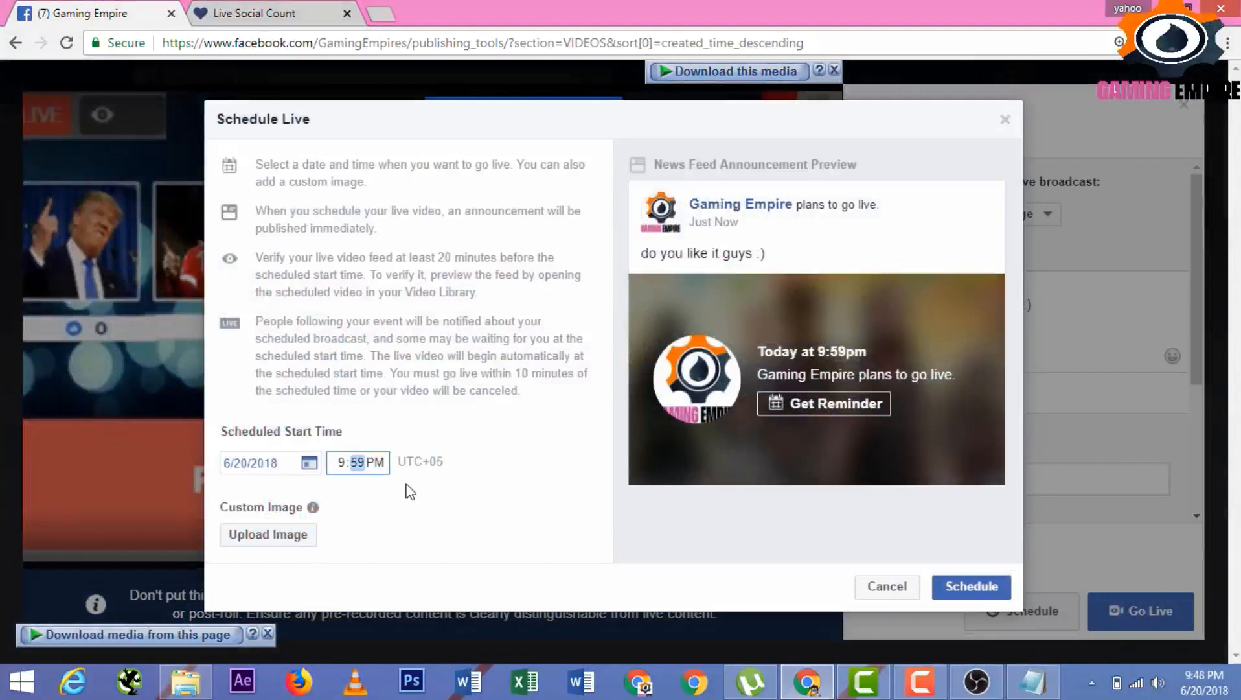
Schedule the live video for 6/20/2018 at 9:59 PM and leave the broadcast setup
{"action": "left_click", "coordinate": [957, 589]}
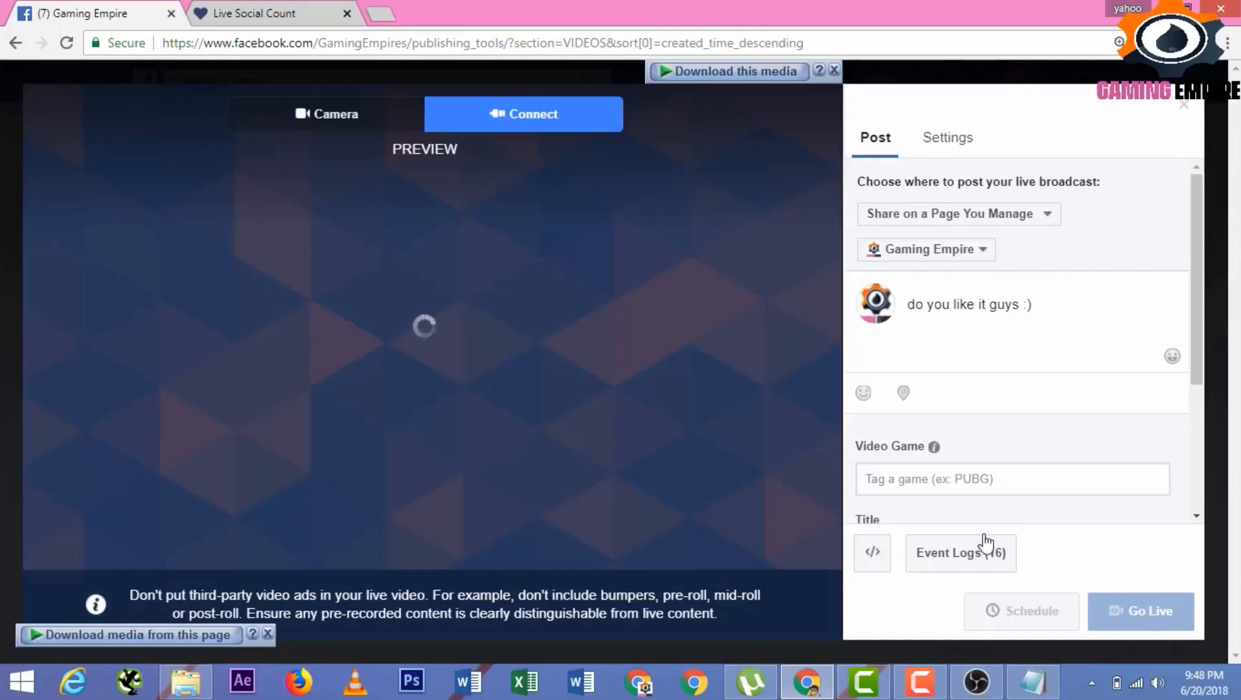
{"action": "left_click", "coordinate": [1018, 217]}
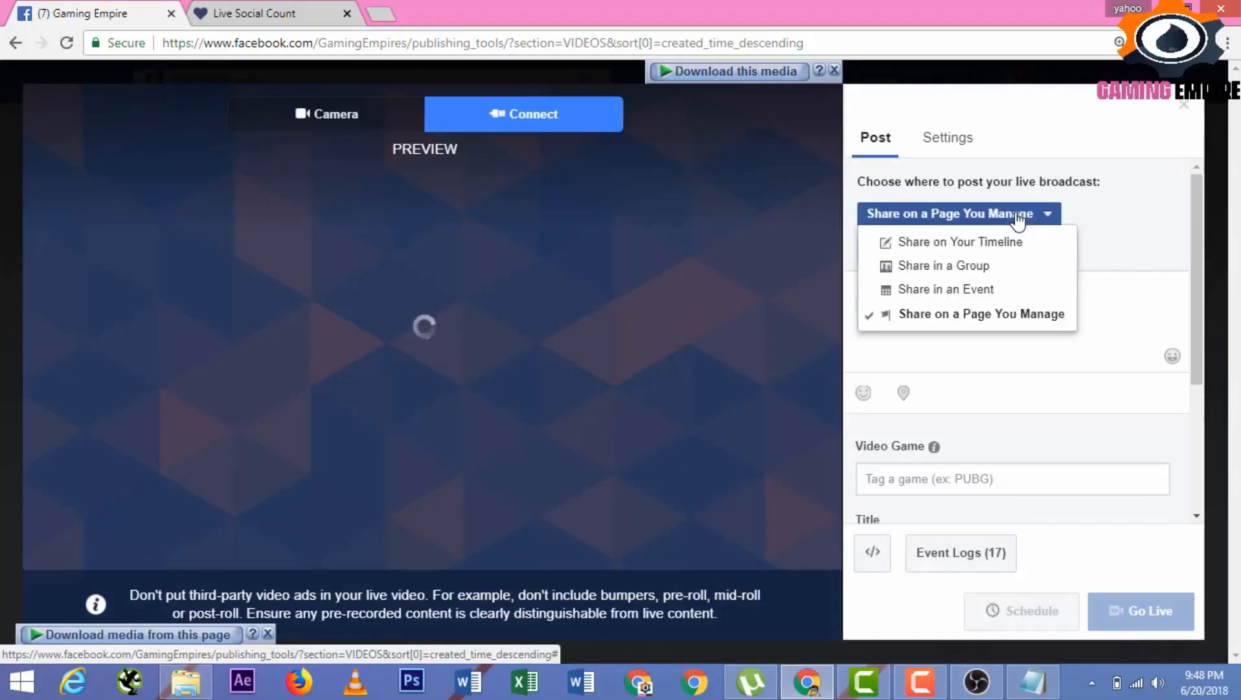
{"action": "key", "text": "Escape"}
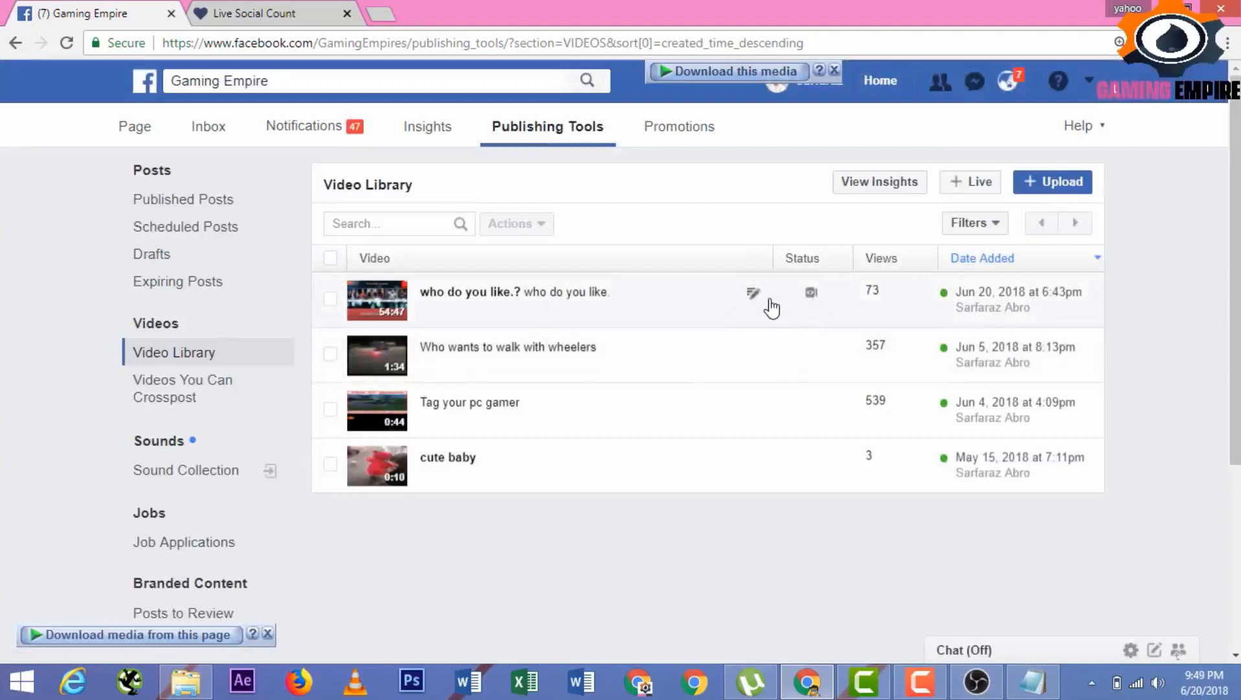
Go to the Gaming Empire page and open its scheduled "do you like it guys" live post for editing
{"action": "left_click", "coordinate": [754, 297]}
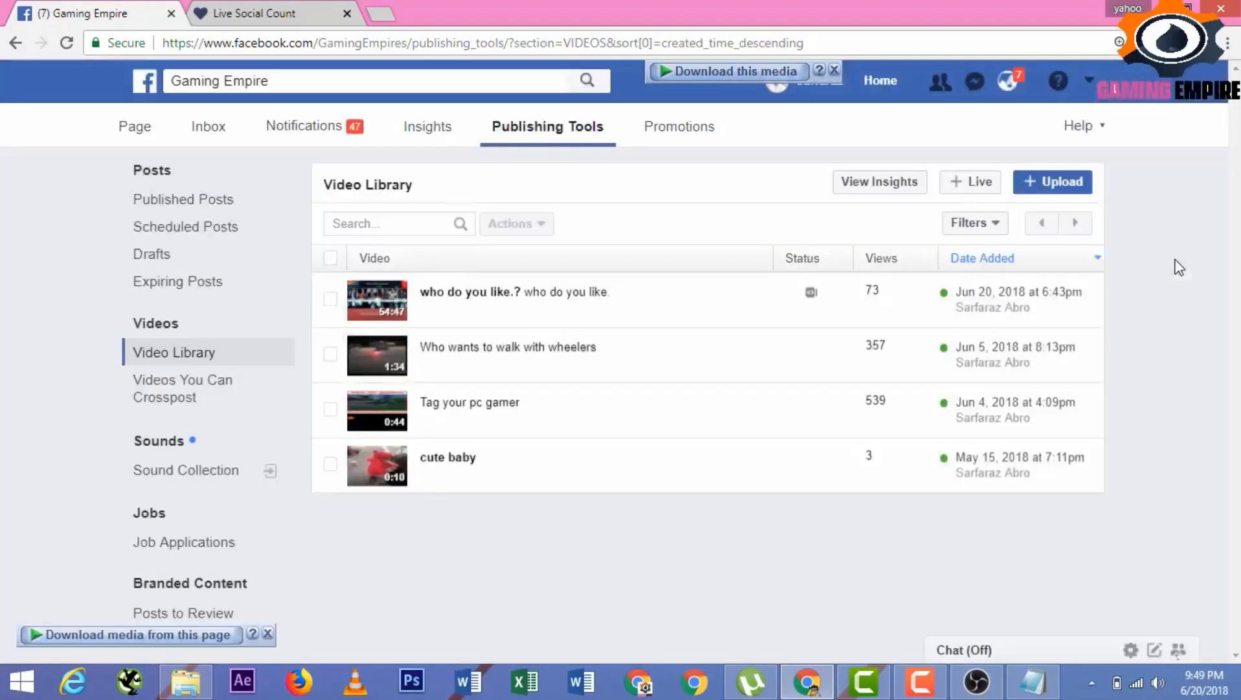
{"action": "left_click", "coordinate": [133, 128]}
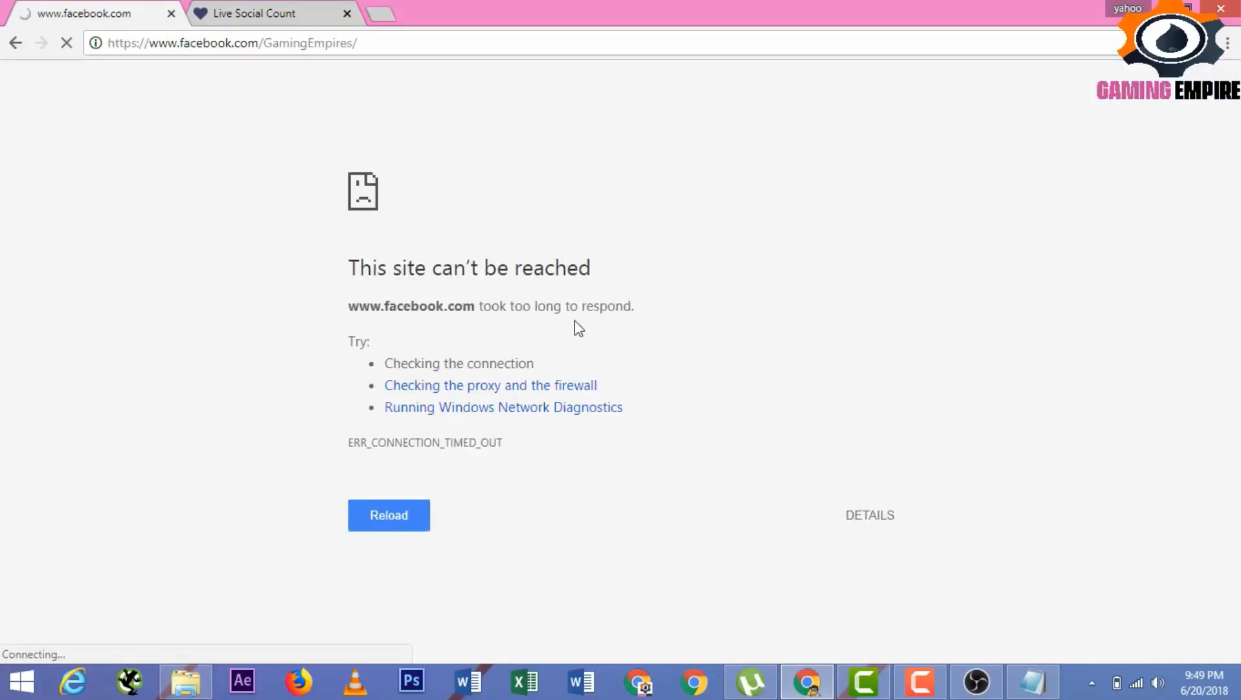
{"action": "left_click", "coordinate": [250, 10]}
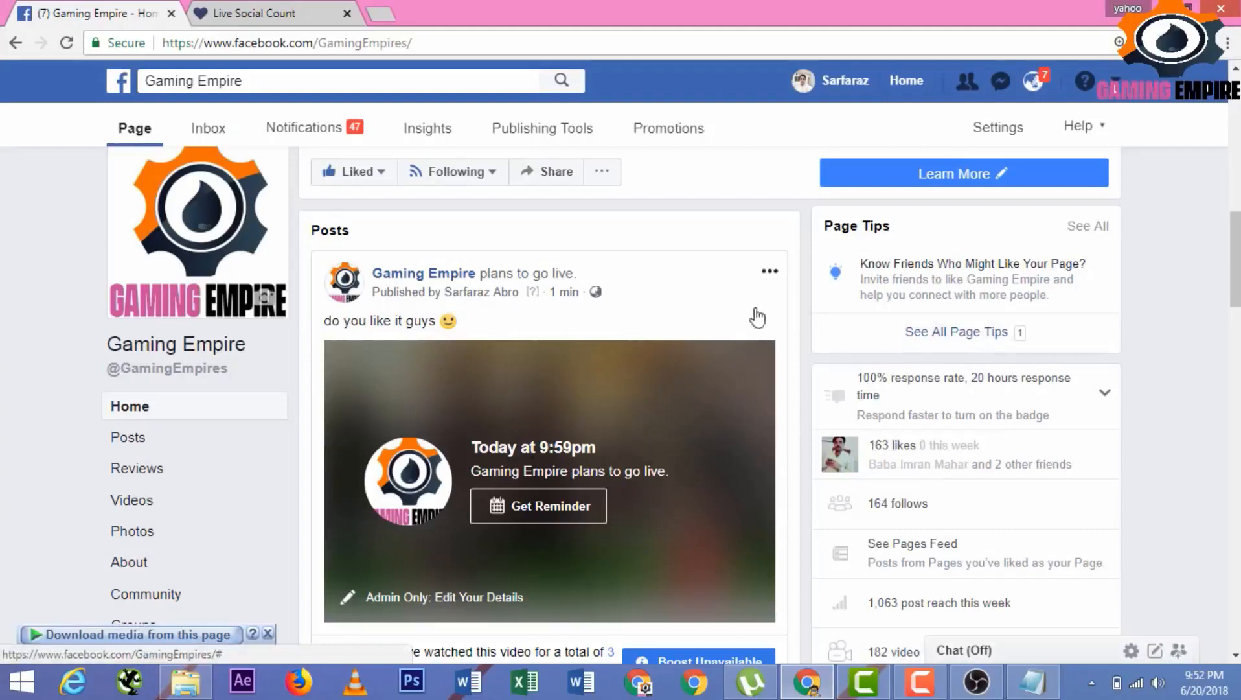
{"action": "left_click", "coordinate": [770, 271]}
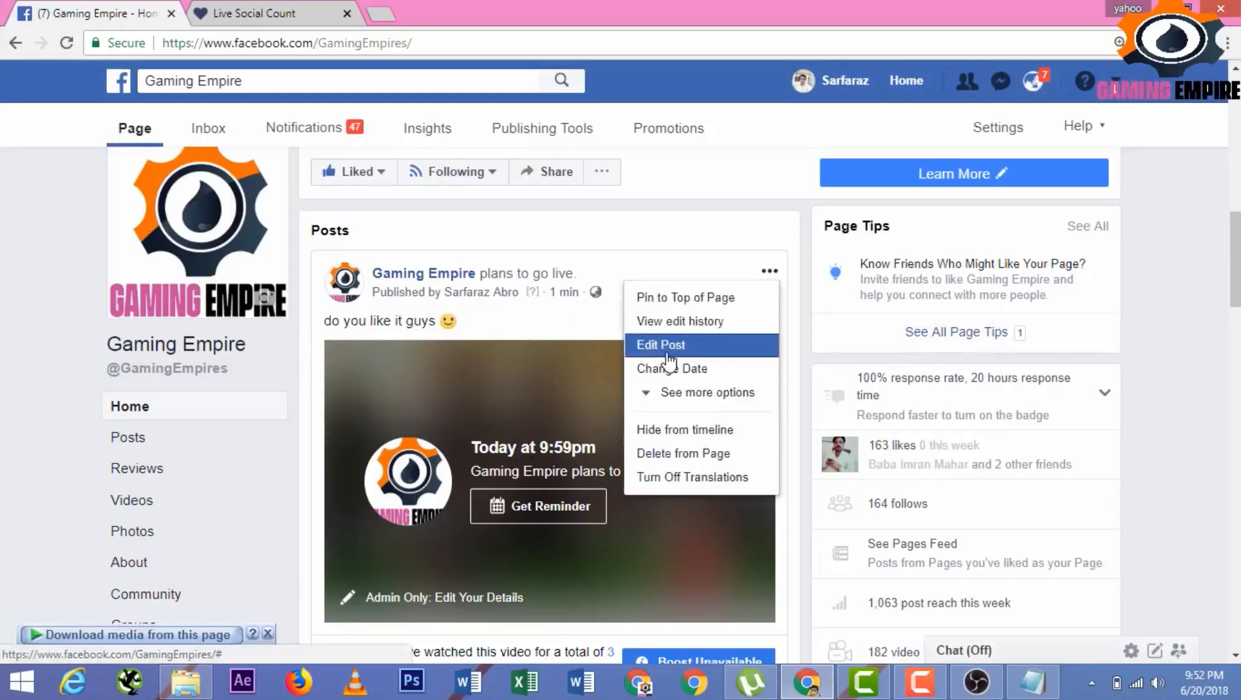
{"action": "left_click", "coordinate": [771, 272]}
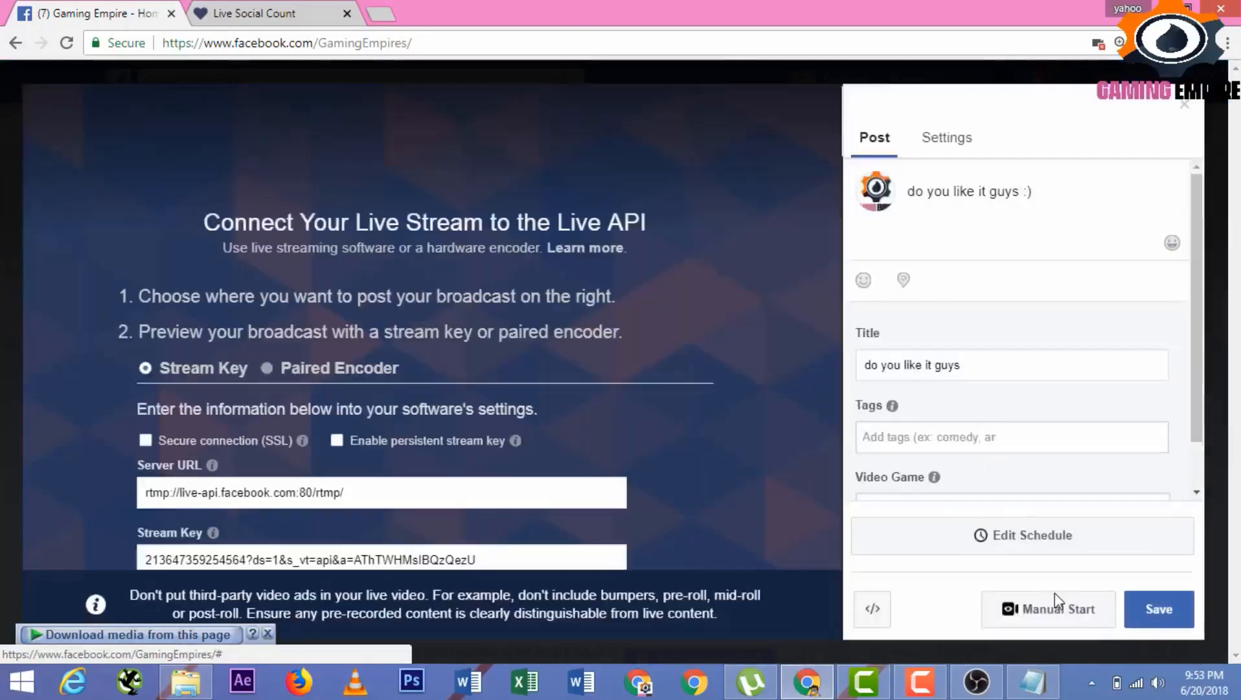
Start the scheduled video manually, take the poll broadcast live, and save the live post
{"action": "left_click", "coordinate": [1066, 612]}
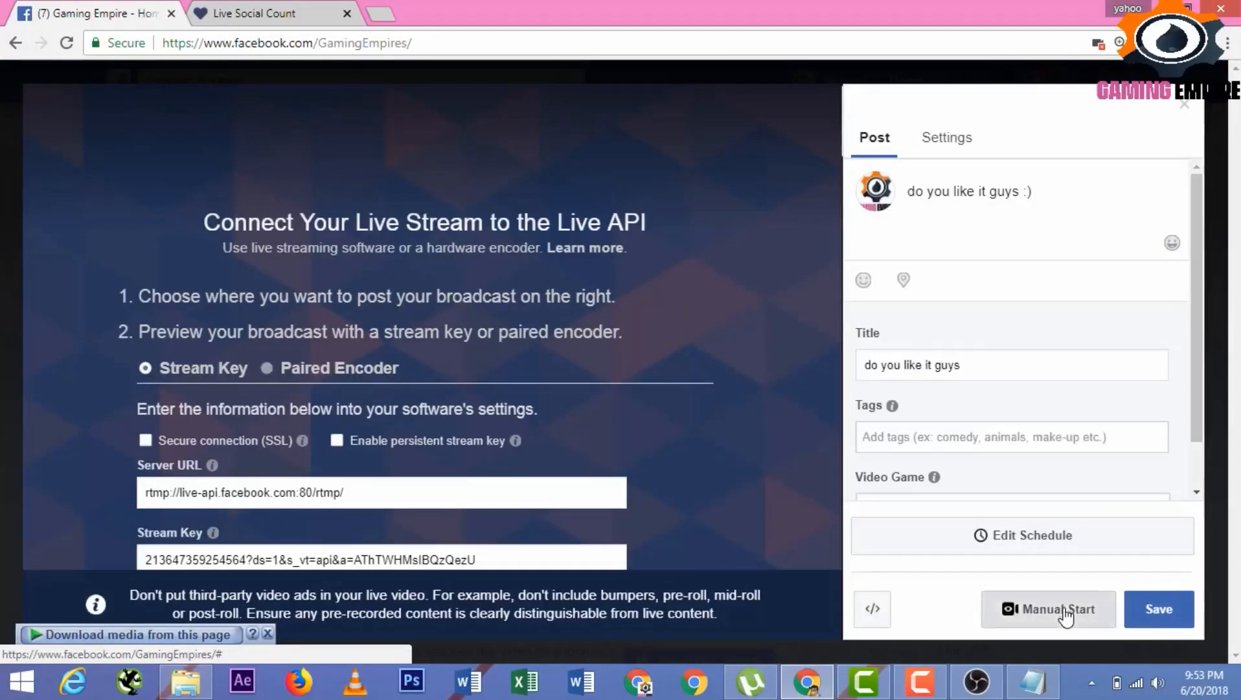
{"action": "left_click", "coordinate": [784, 388]}
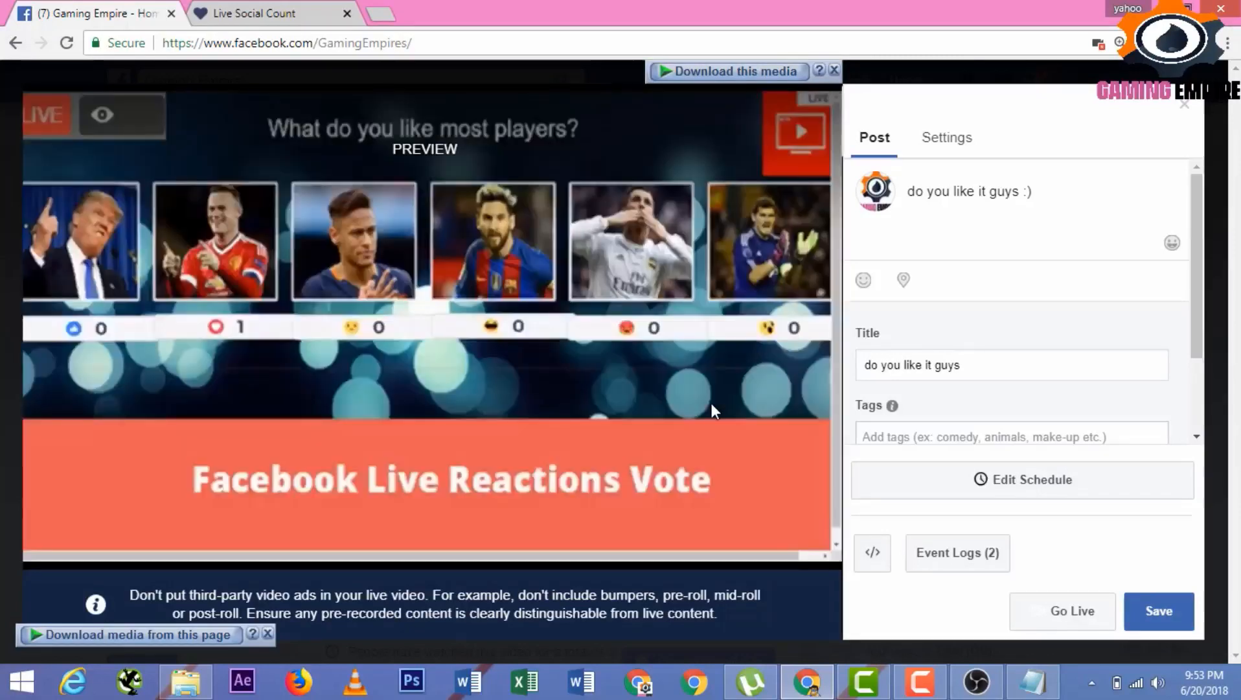
{"action": "left_click", "coordinate": [1071, 617]}
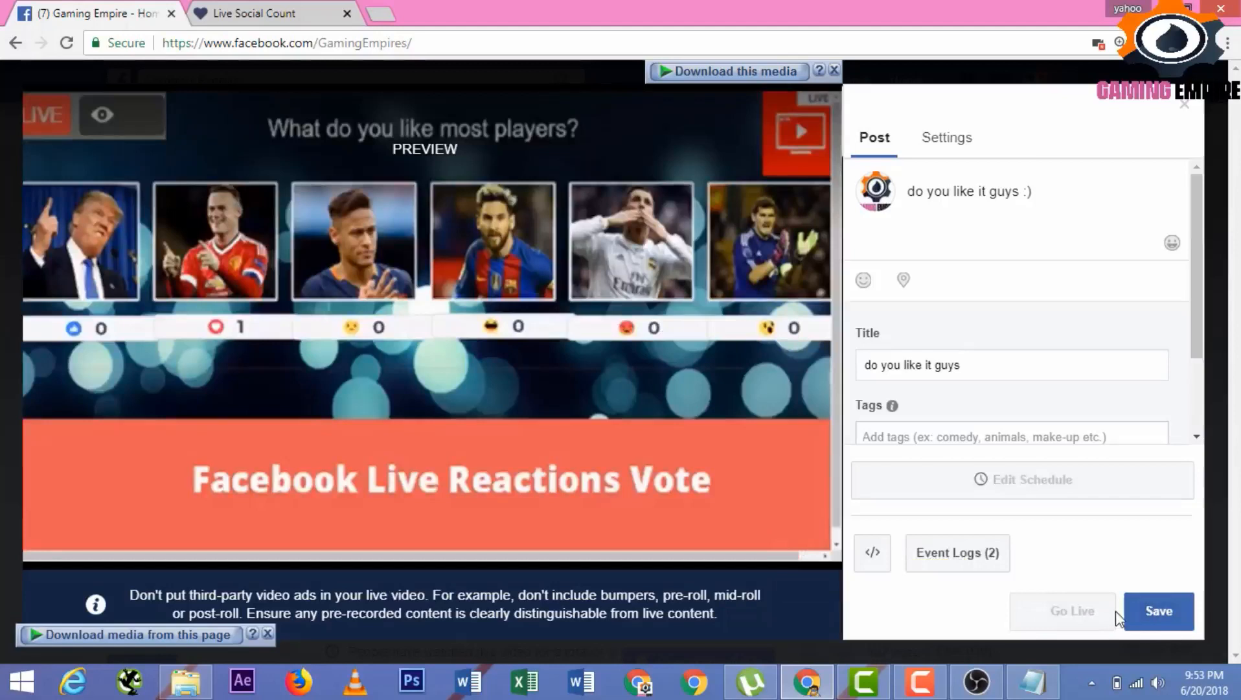
{"action": "left_click", "coordinate": [1158, 611]}
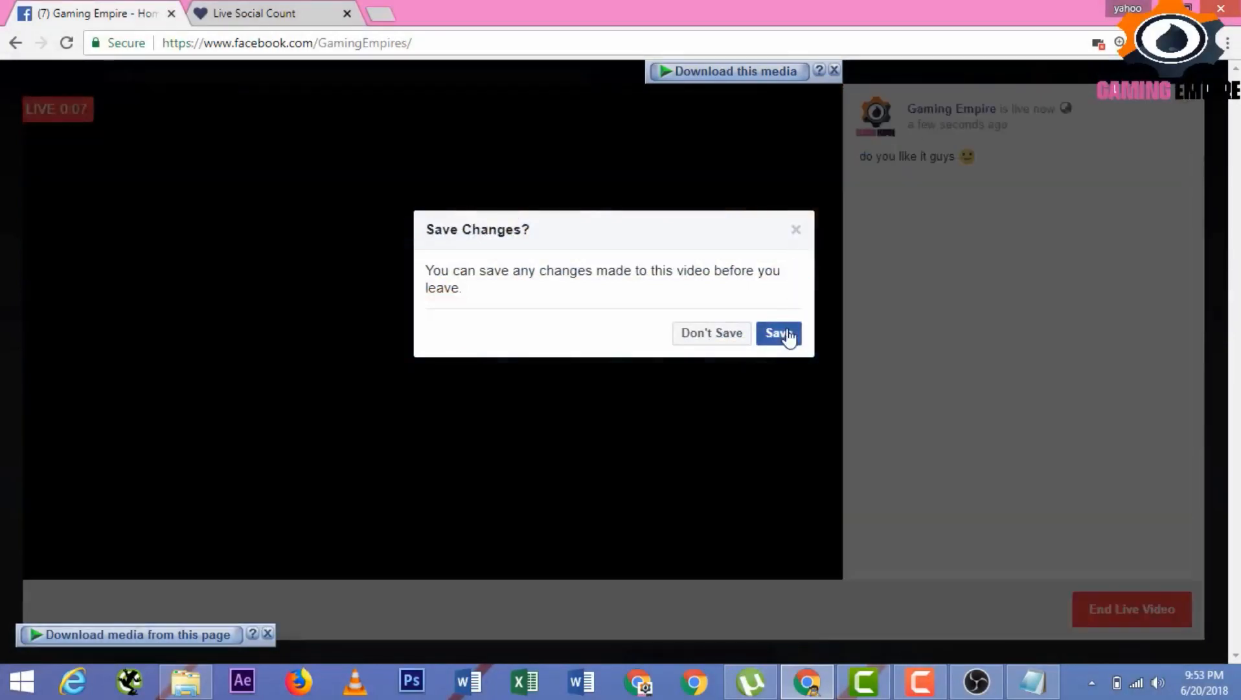
Save the live video changes, and reload the Gaming Empire page's post list in Live Social Count's post settings
{"action": "left_click", "coordinate": [787, 338]}
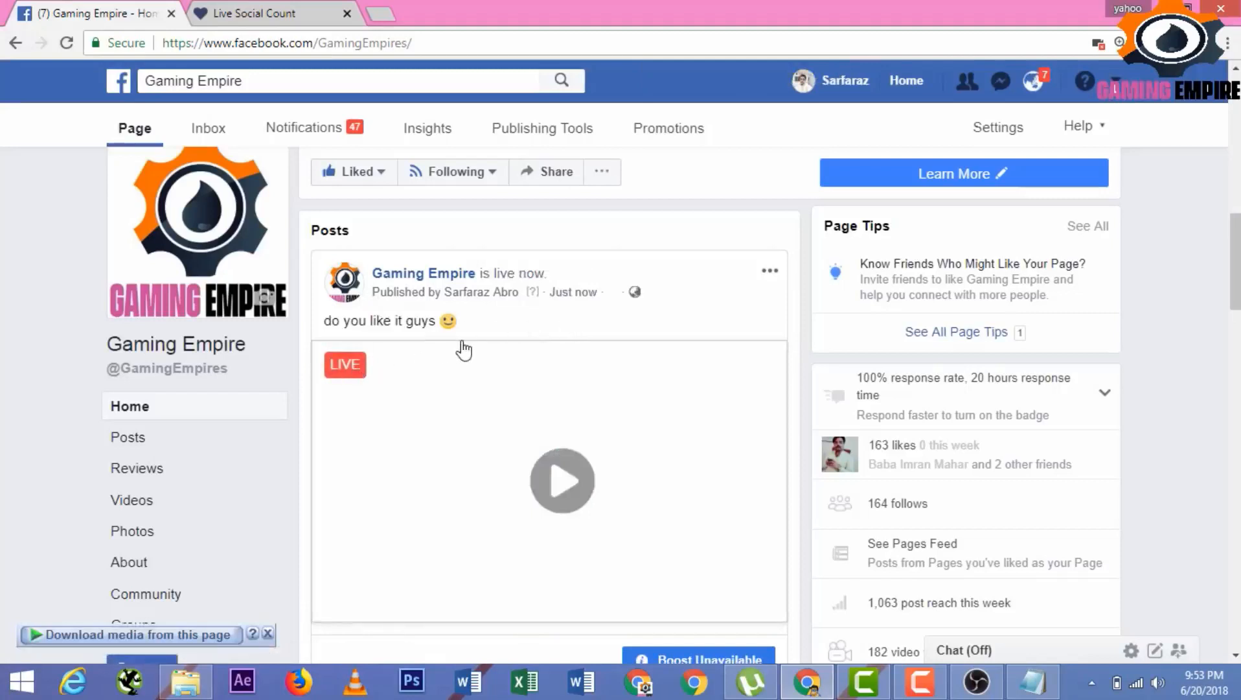
{"action": "left_click", "coordinate": [242, 10]}
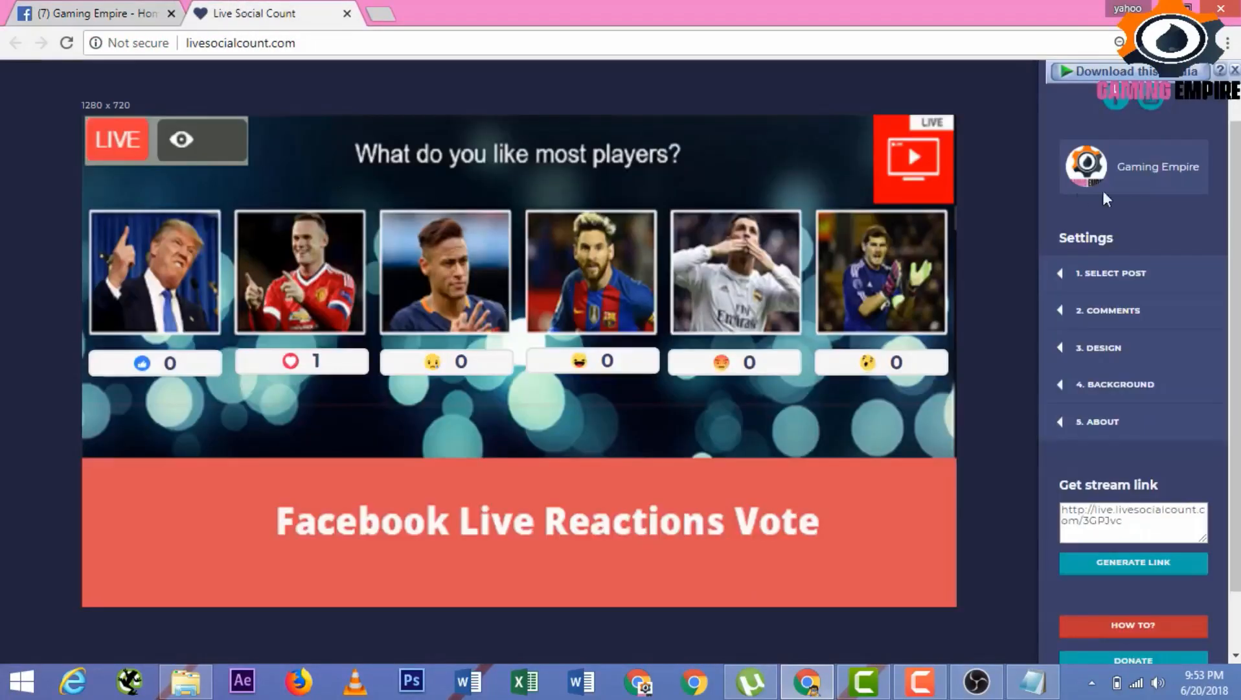
{"action": "left_click", "coordinate": [1115, 278]}
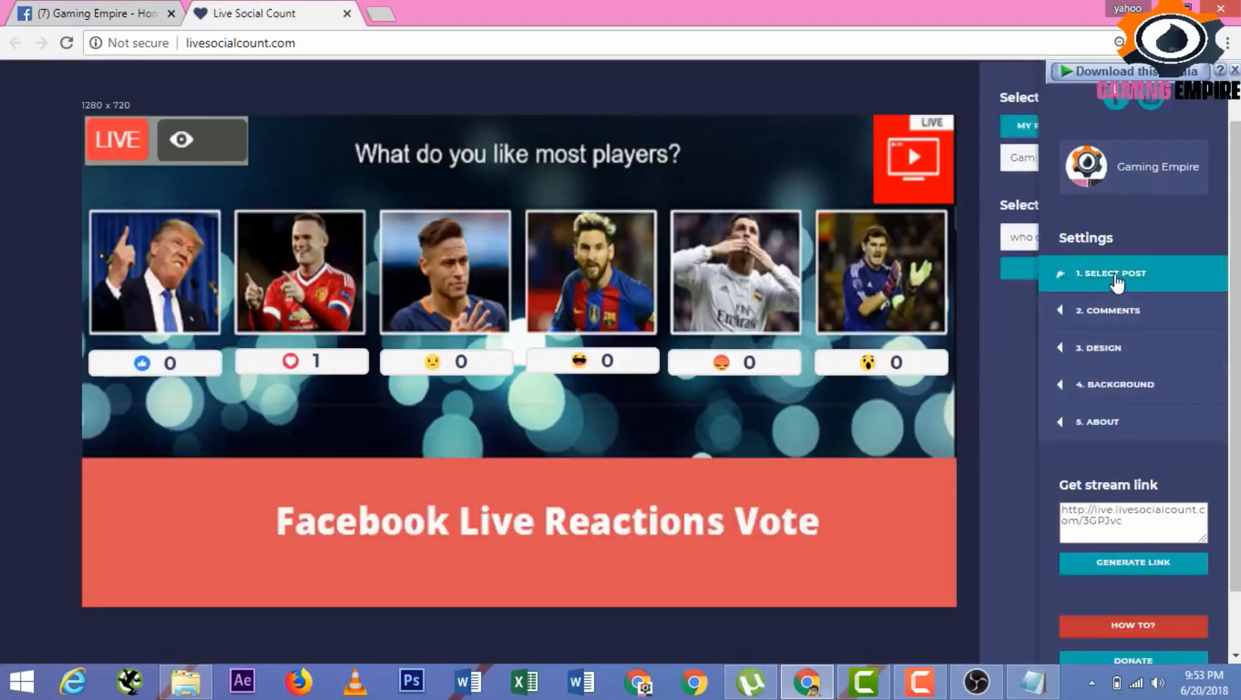
{"action": "left_click", "coordinate": [936, 157]}
{"action": "left_click", "coordinate": [930, 188]}
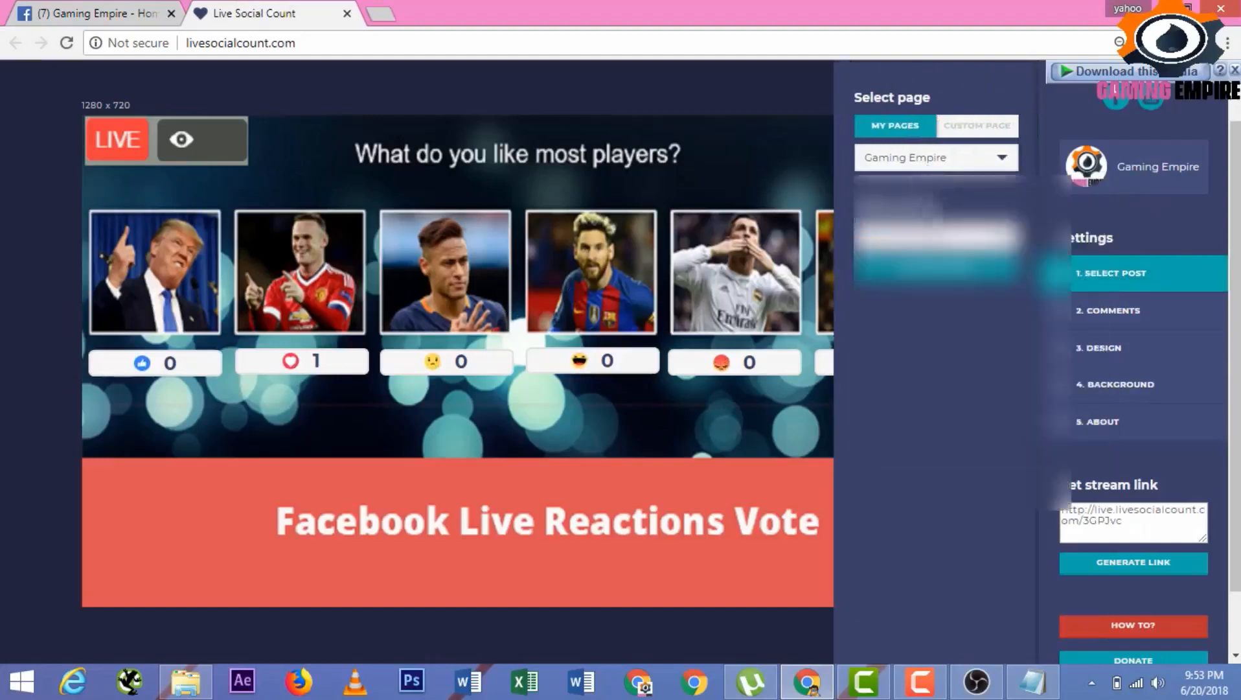
{"action": "left_click", "coordinate": [931, 237]}
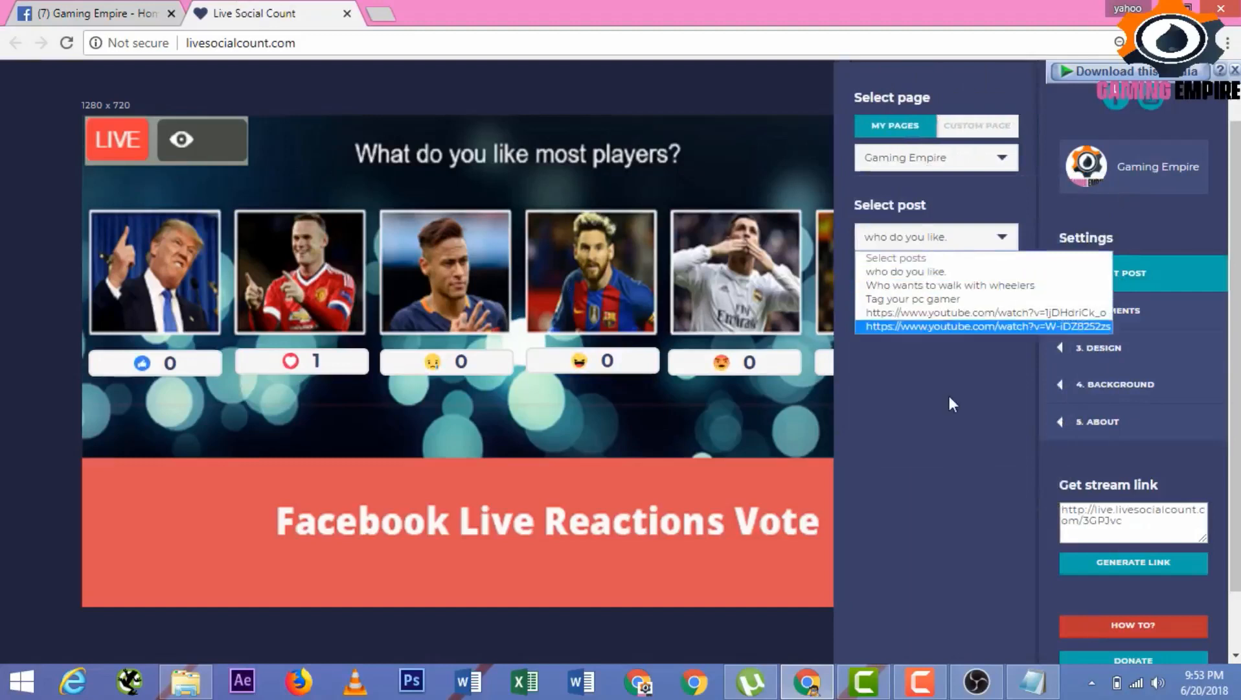
{"action": "left_click", "coordinate": [989, 272]}
{"action": "left_click", "coordinate": [949, 275]}
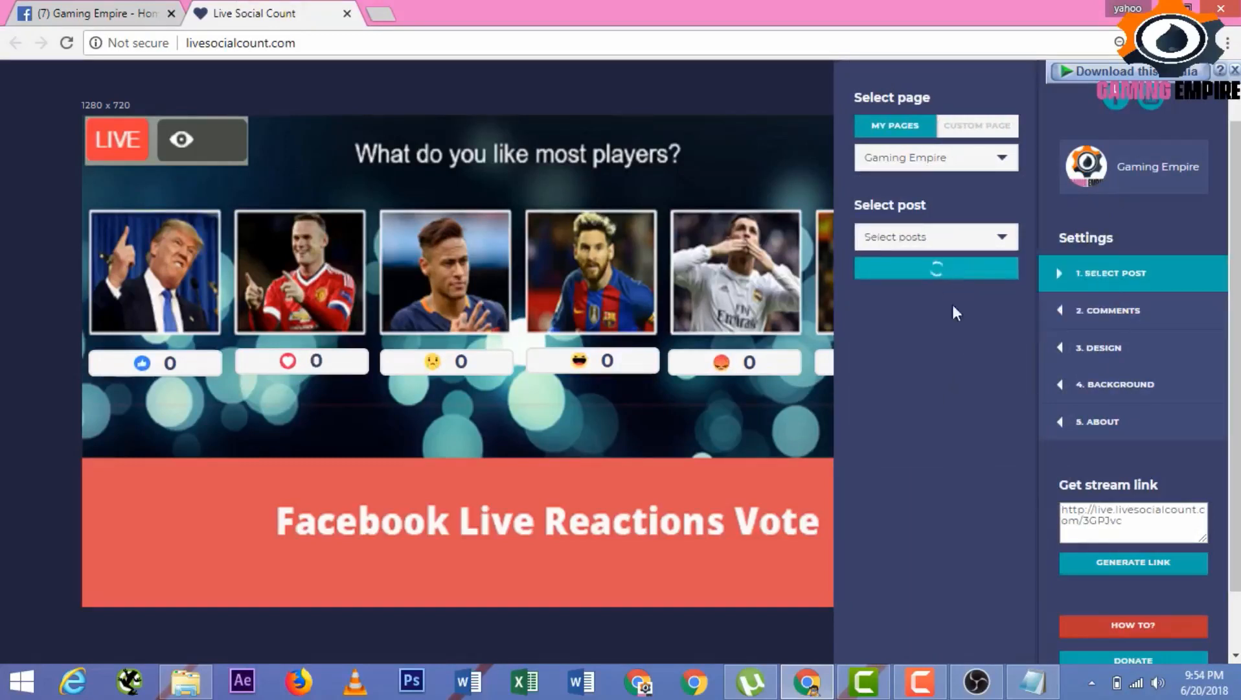
Choose the "do you like it guys :)" post as the counter source, reloading the post list once more before the final selection
{"action": "left_click", "coordinate": [1000, 241]}
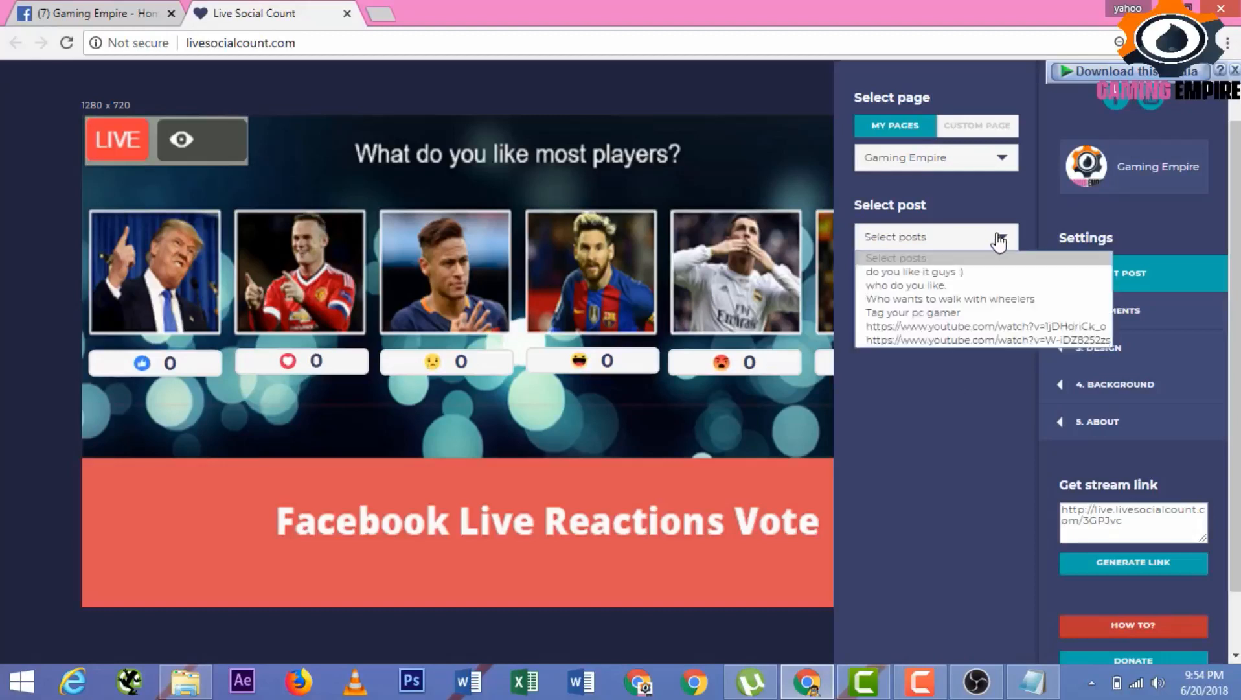
{"action": "left_click", "coordinate": [967, 272]}
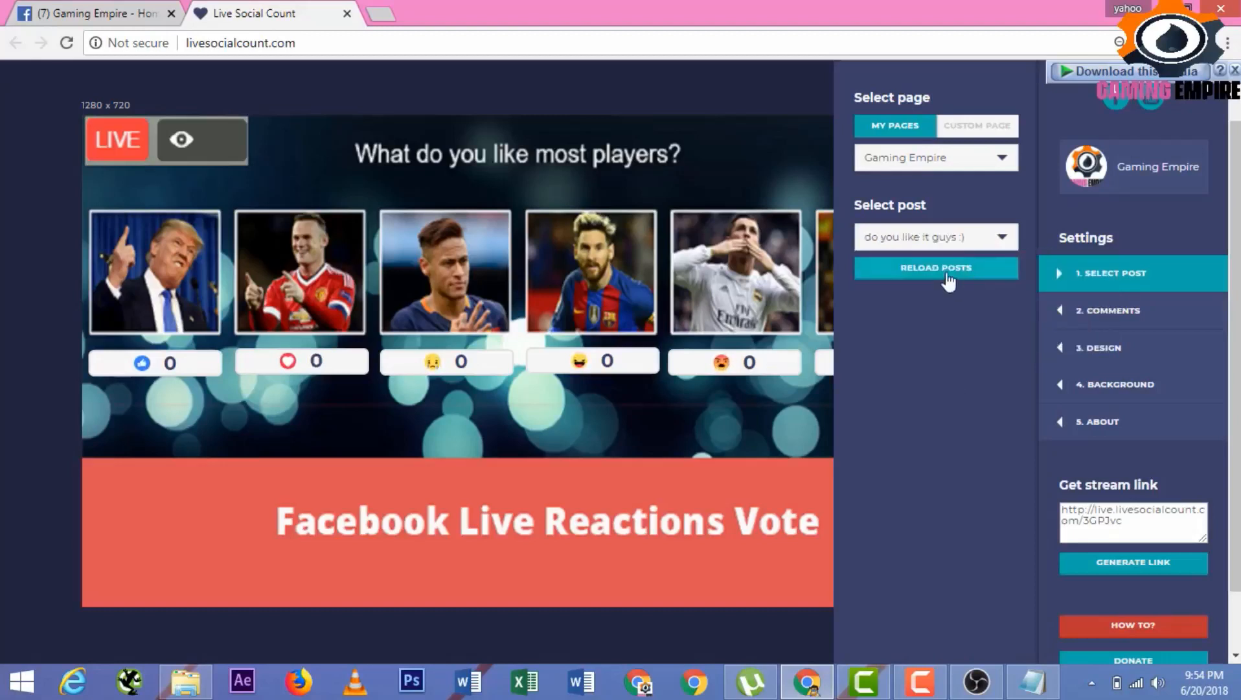
{"action": "left_click", "coordinate": [948, 278]}
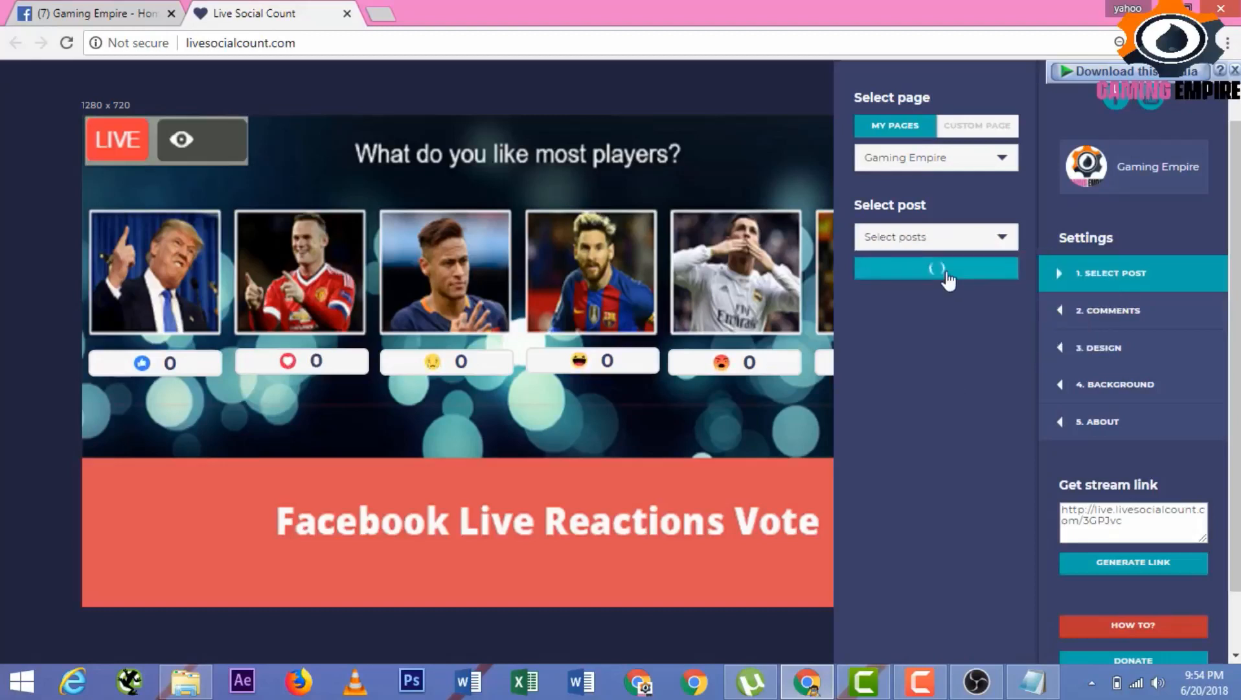
{"action": "left_click", "coordinate": [1000, 238]}
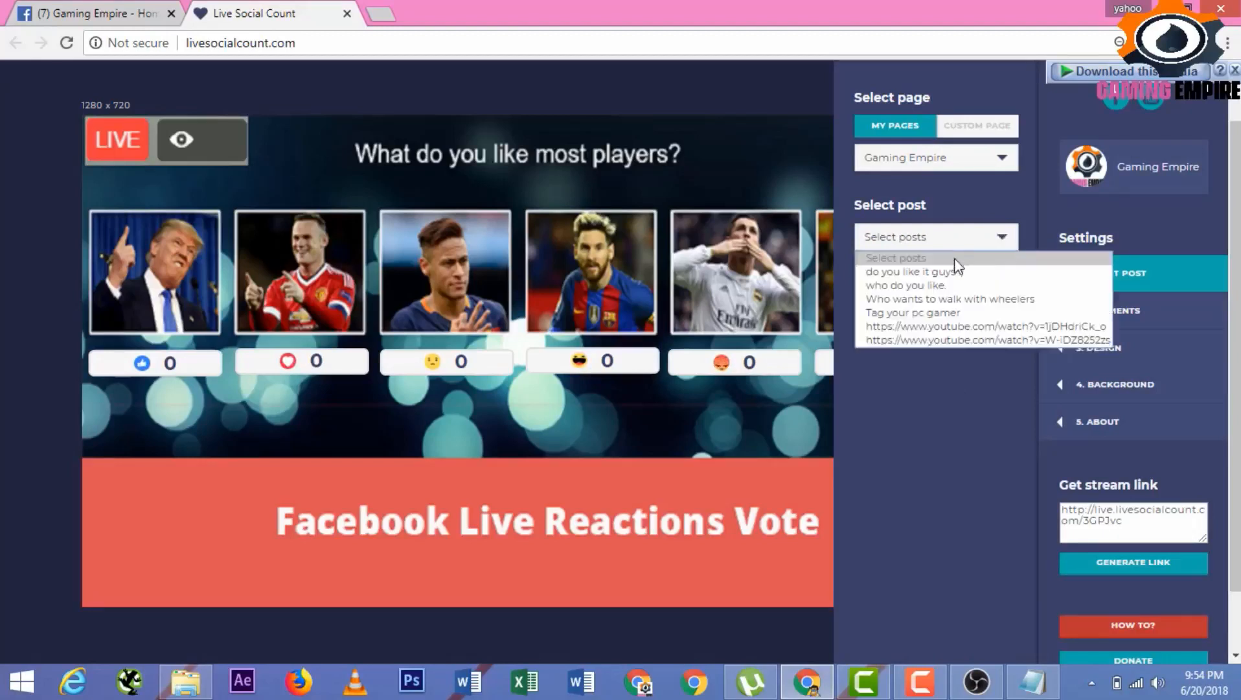
{"action": "left_click", "coordinate": [956, 269]}
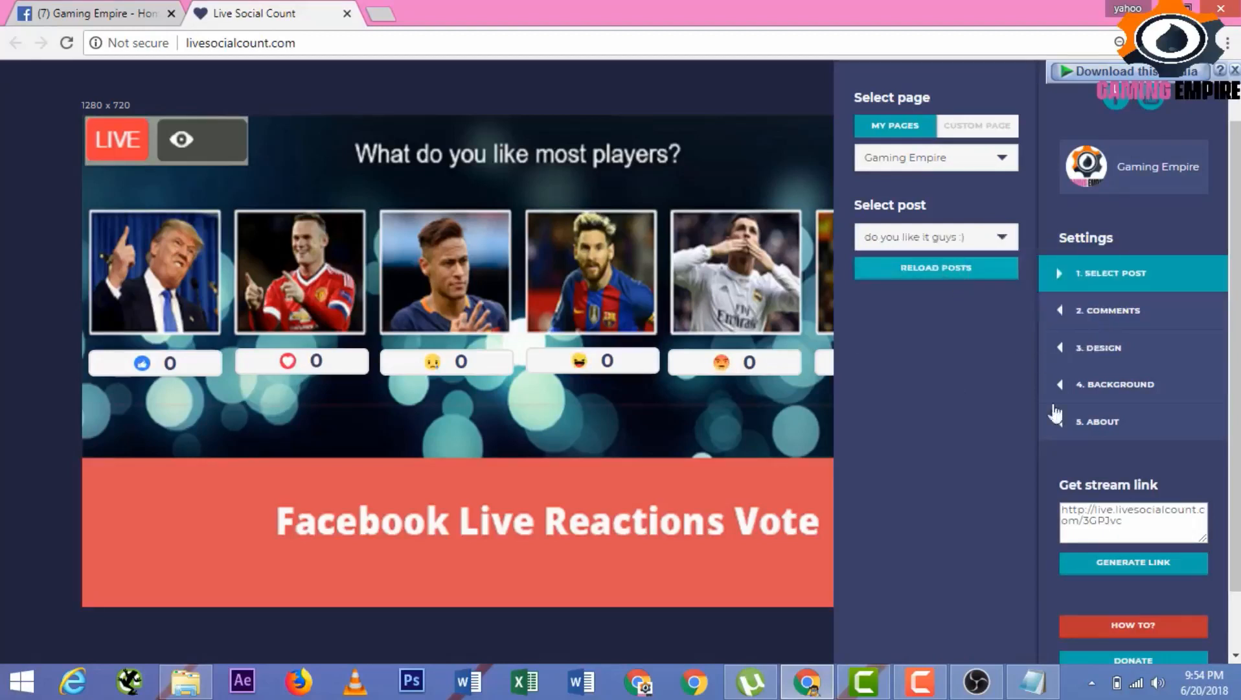
Generate a new stream link for the selected post and copy it
{"action": "left_click", "coordinate": [1144, 568]}
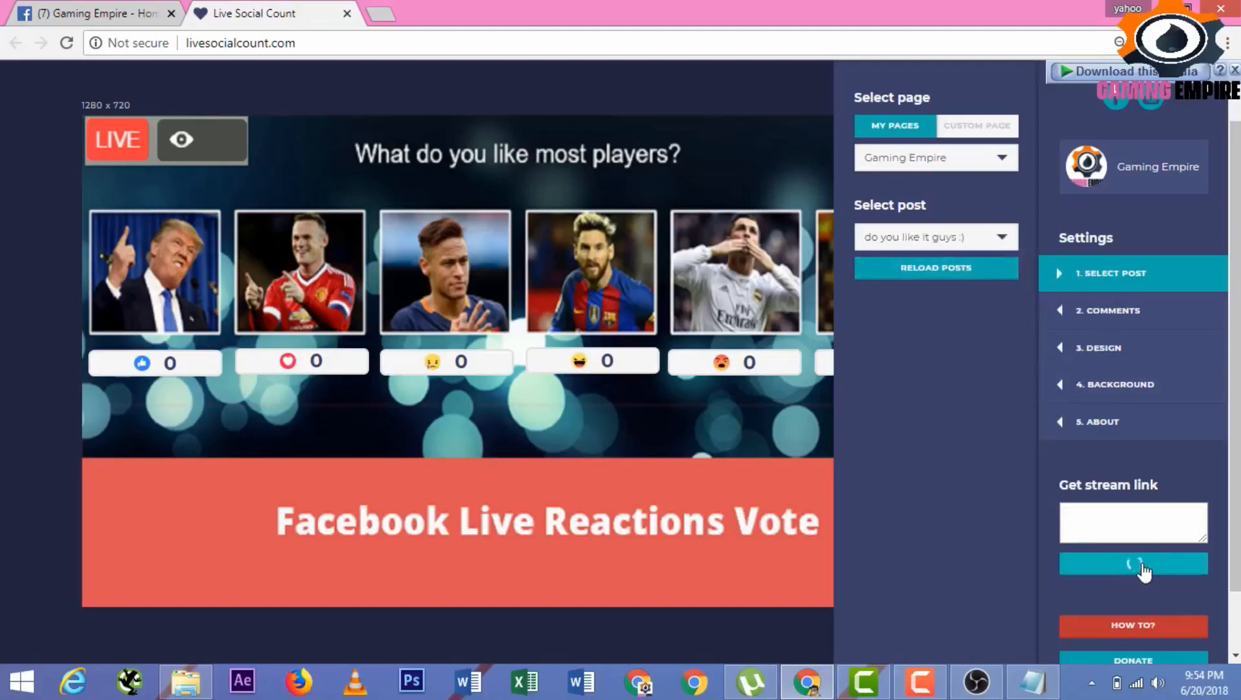
{"action": "triple_click", "coordinate": [1134, 523]}
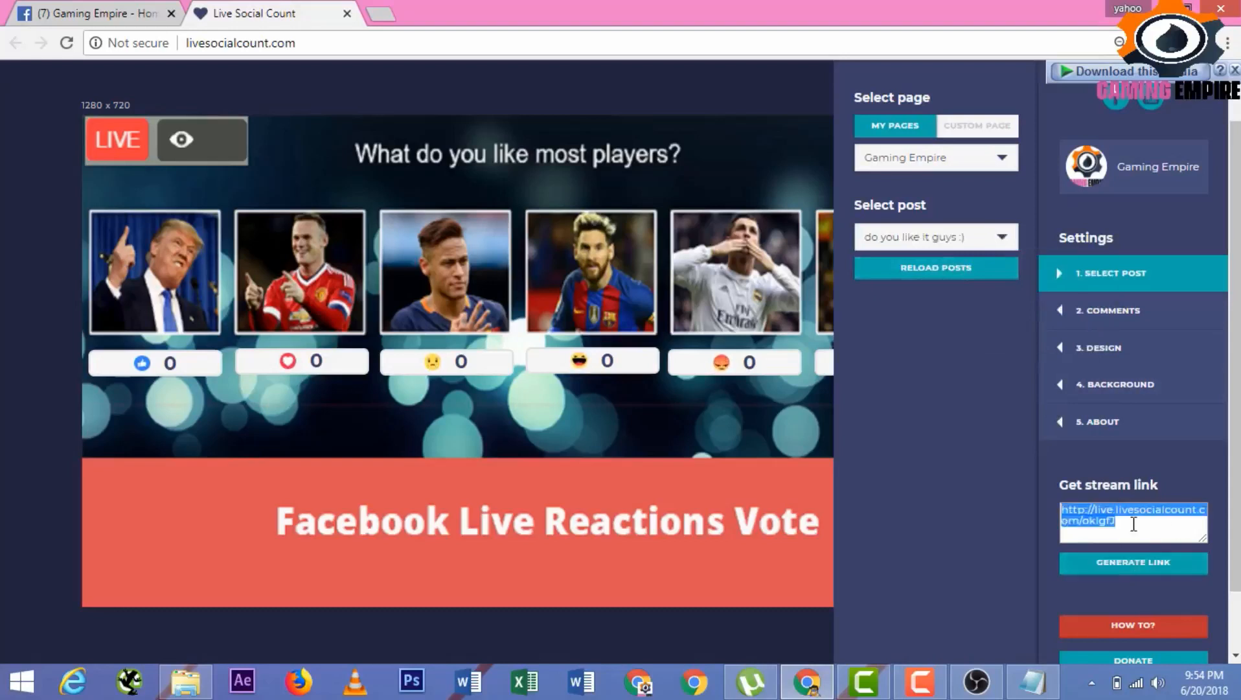
{"action": "left_click", "coordinate": [1134, 523]}
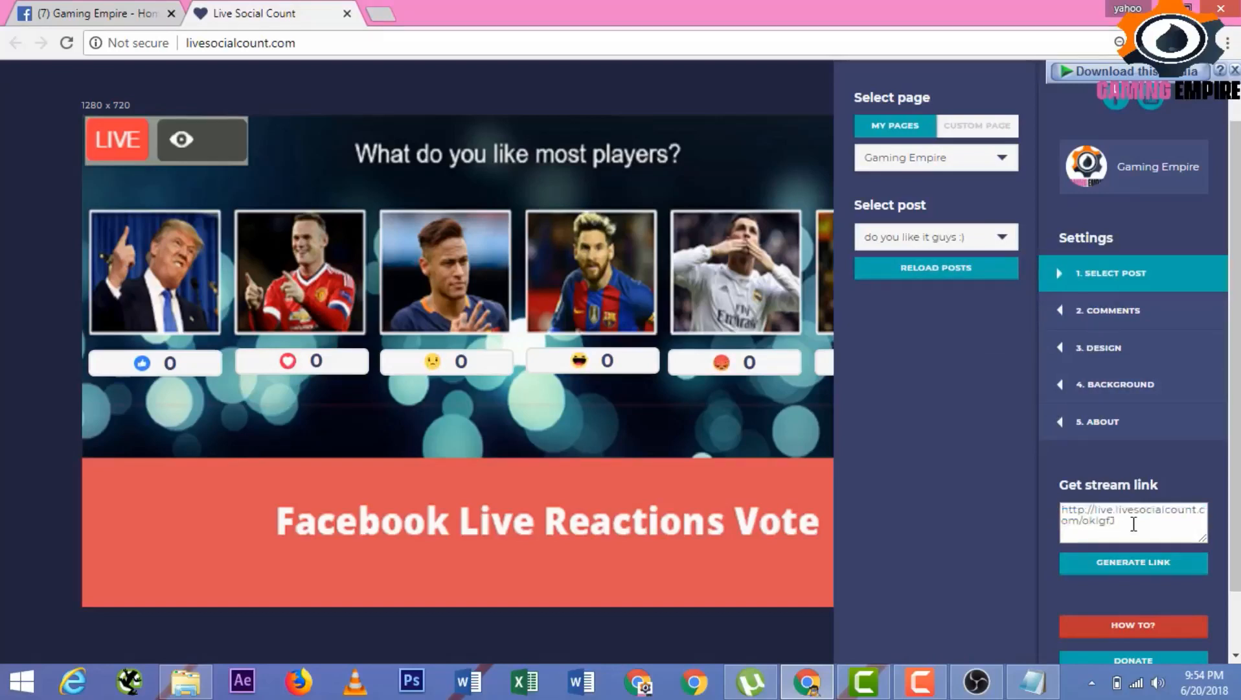
{"action": "triple_click", "coordinate": [1134, 524]}
{"action": "left_click", "coordinate": [1134, 524]}
{"action": "triple_click", "coordinate": [1134, 524]}
{"action": "key", "text": "ctrl+c"}
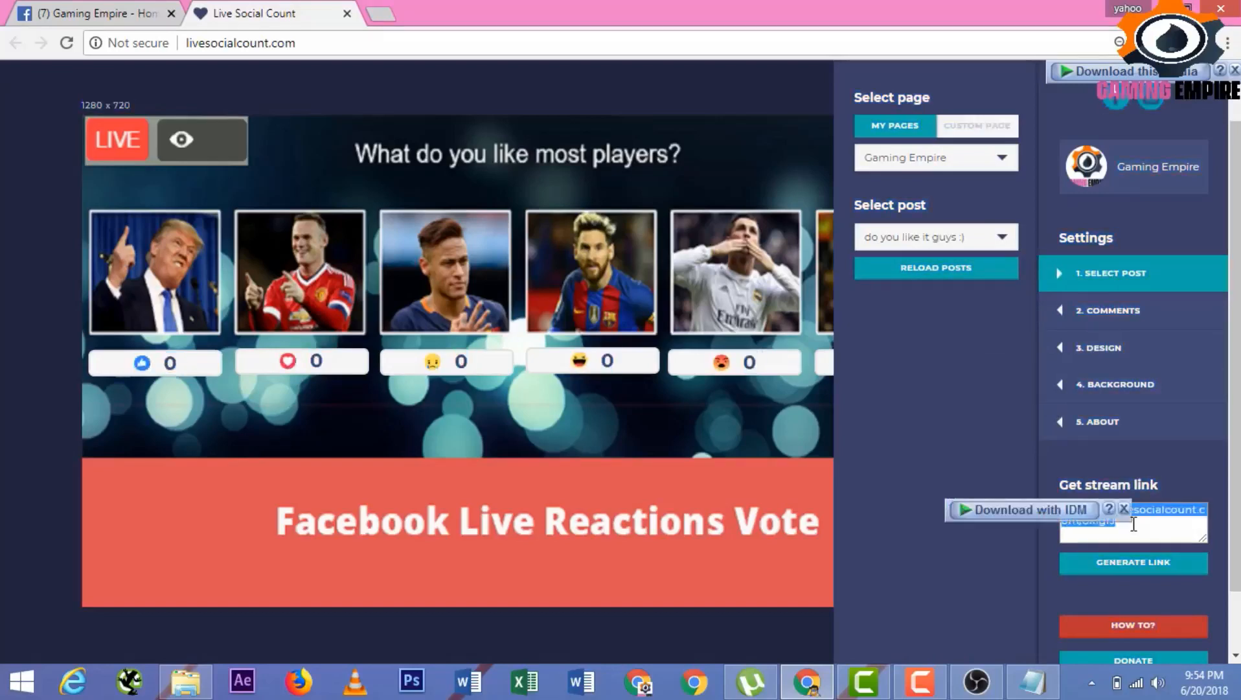
Switch to OBS and replace the Browser 2 source's URL with the copied Live Social Count stream link
{"action": "left_click", "coordinate": [976, 681]}
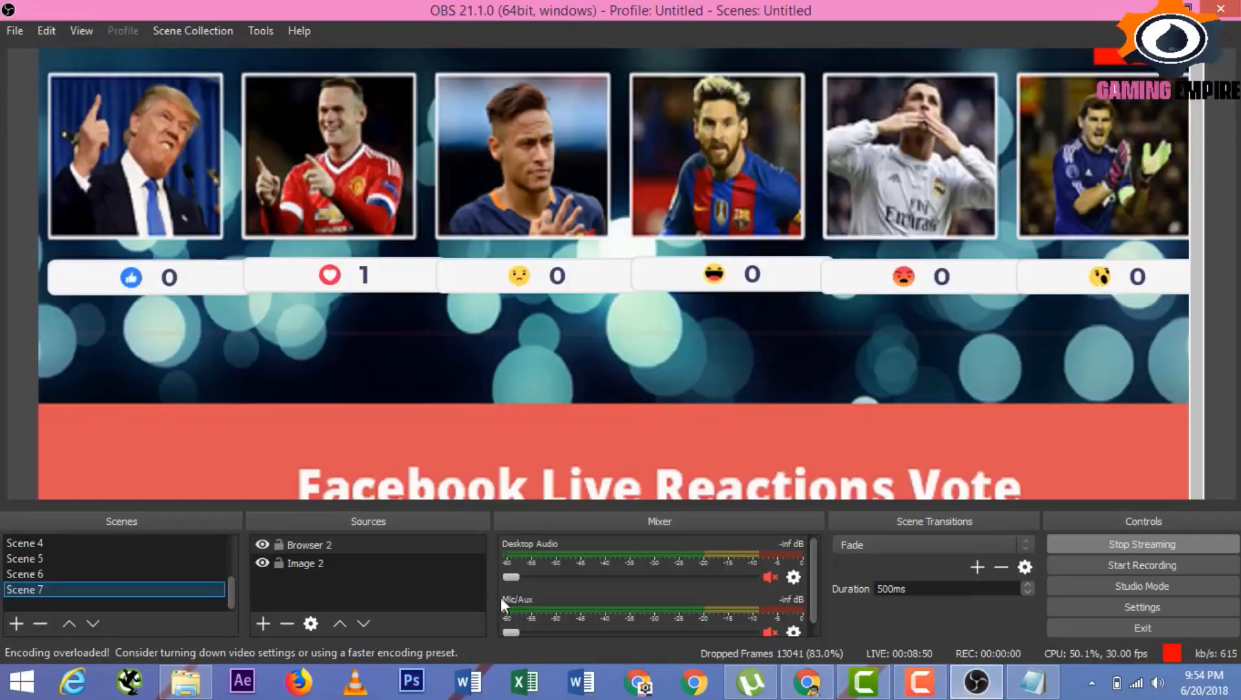
{"action": "double_click", "coordinate": [309, 545]}
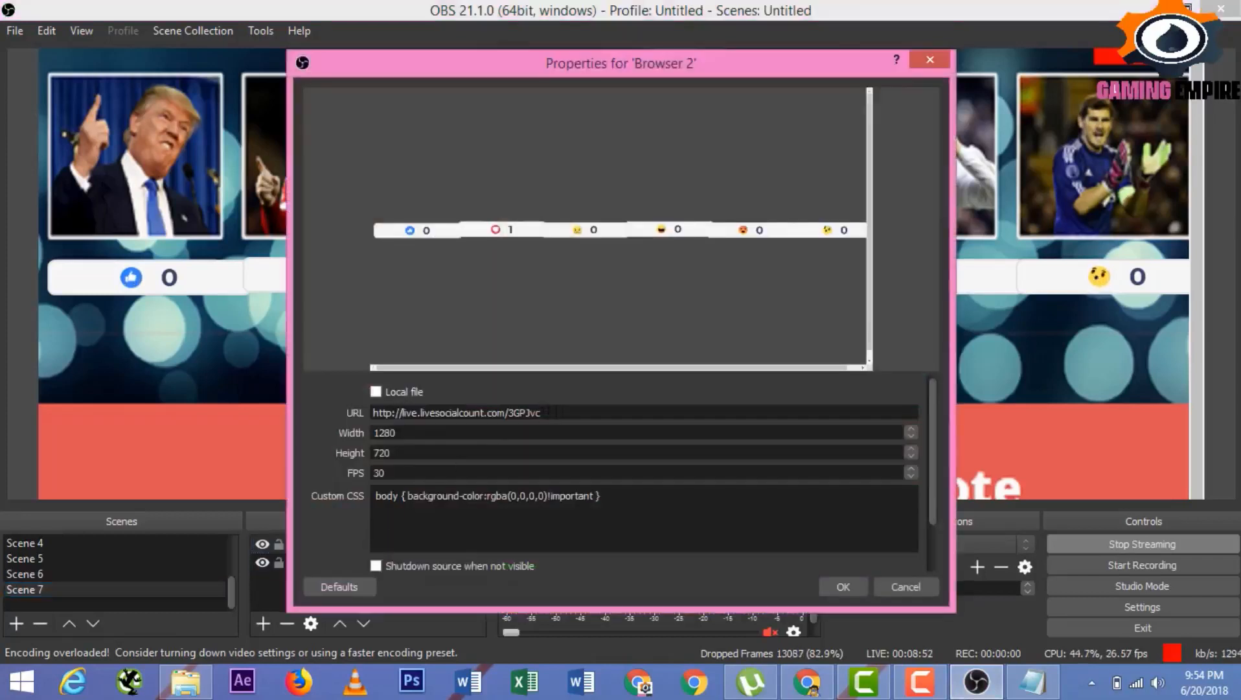
{"action": "triple_click", "coordinate": [558, 413]}
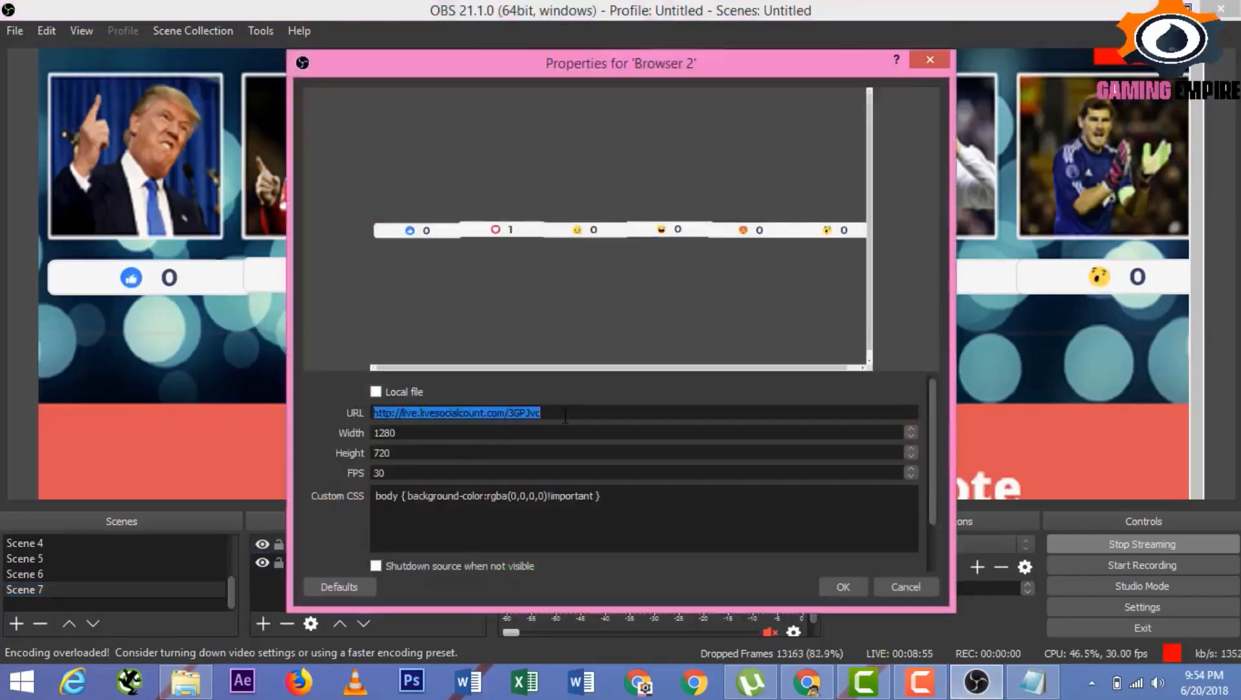
{"action": "key", "text": "ctrl+v"}
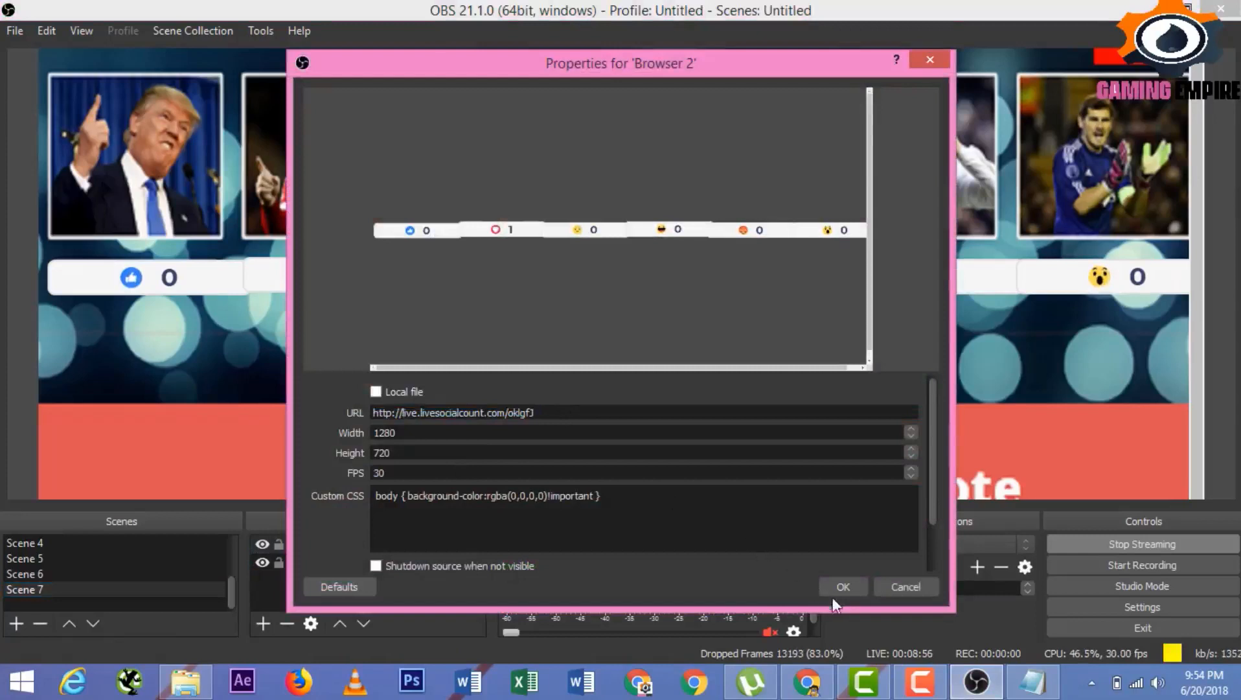
{"action": "left_click", "coordinate": [838, 589]}
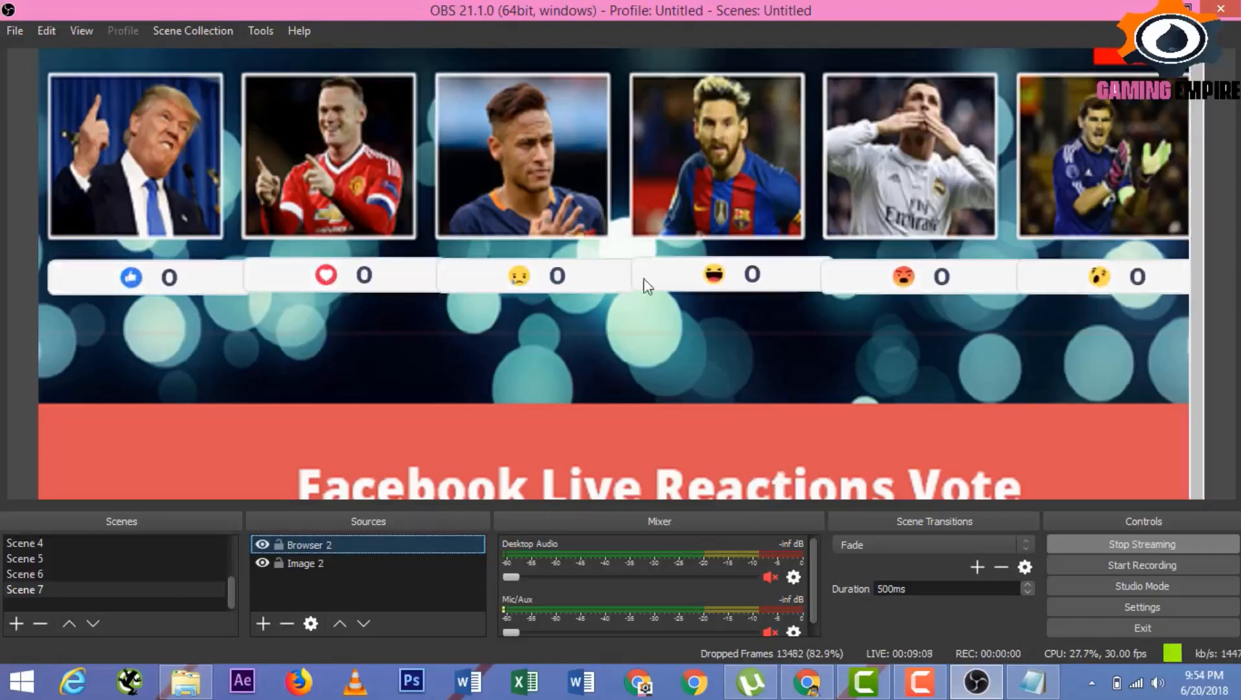
Switch to the Gaming Empire Facebook page in Chrome and play the live "do you like it guys" video
{"action": "left_click", "coordinate": [817, 692]}
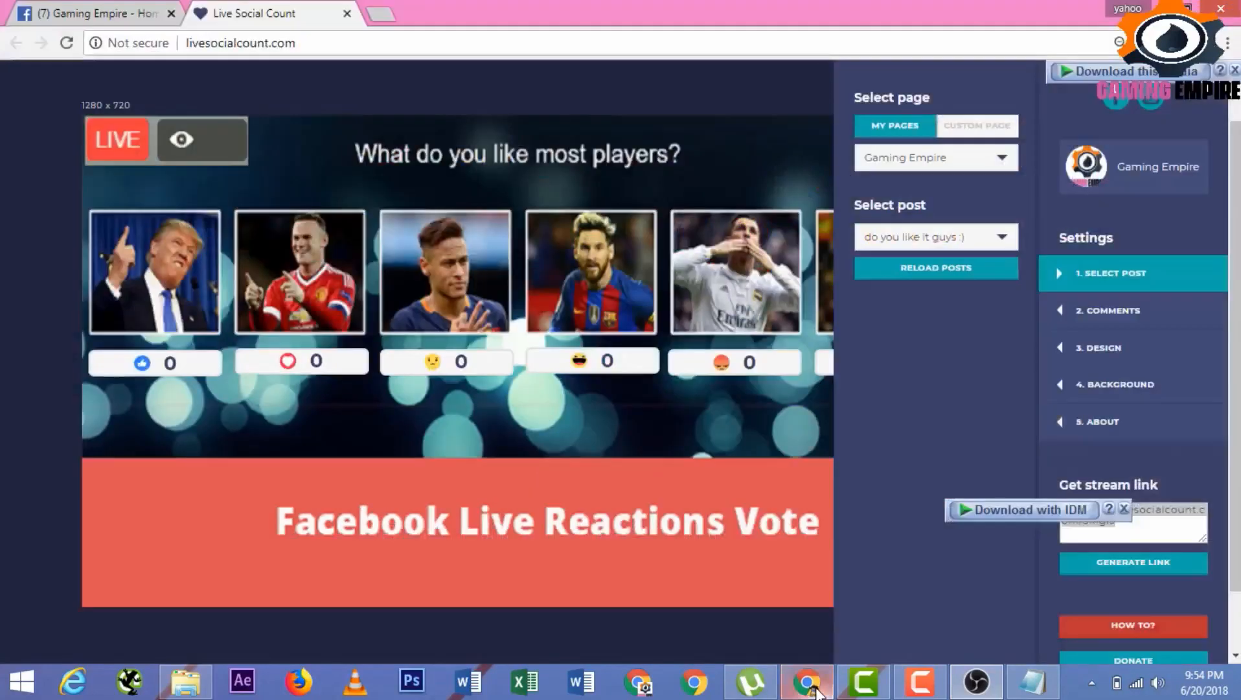
{"action": "key", "text": "ctrl+1"}
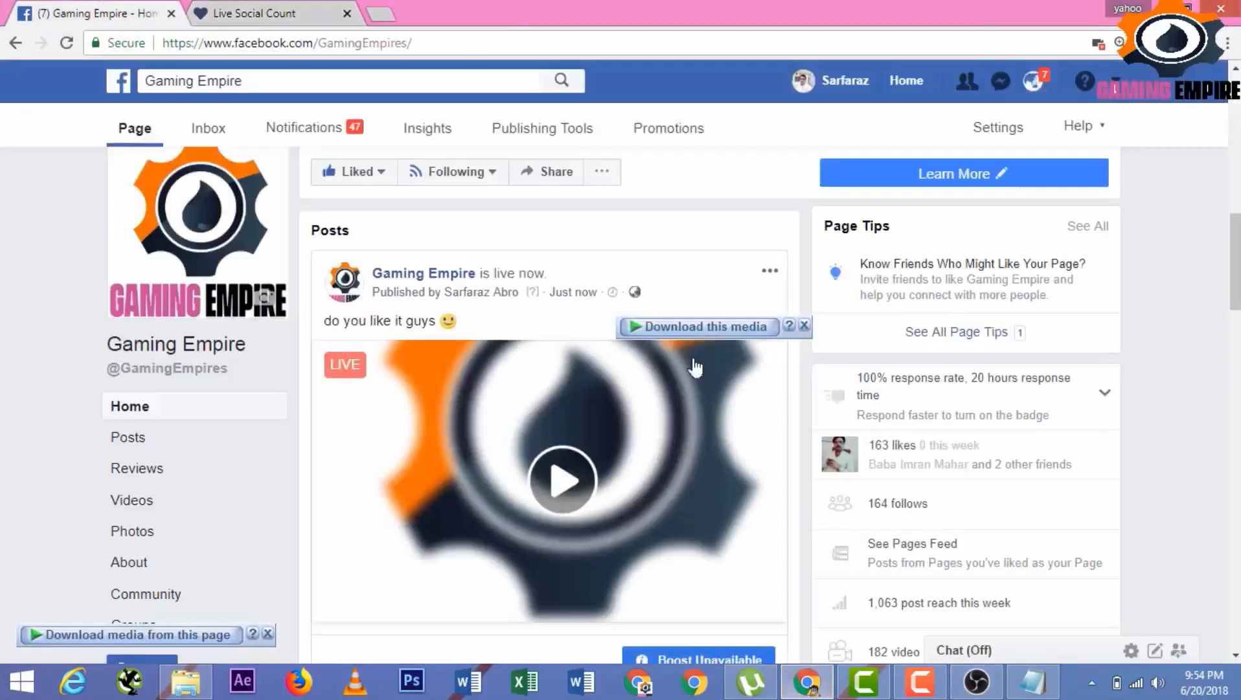
{"action": "scroll", "coordinate": [620, 401], "scroll_direction": "down", "scroll_amount": 1}
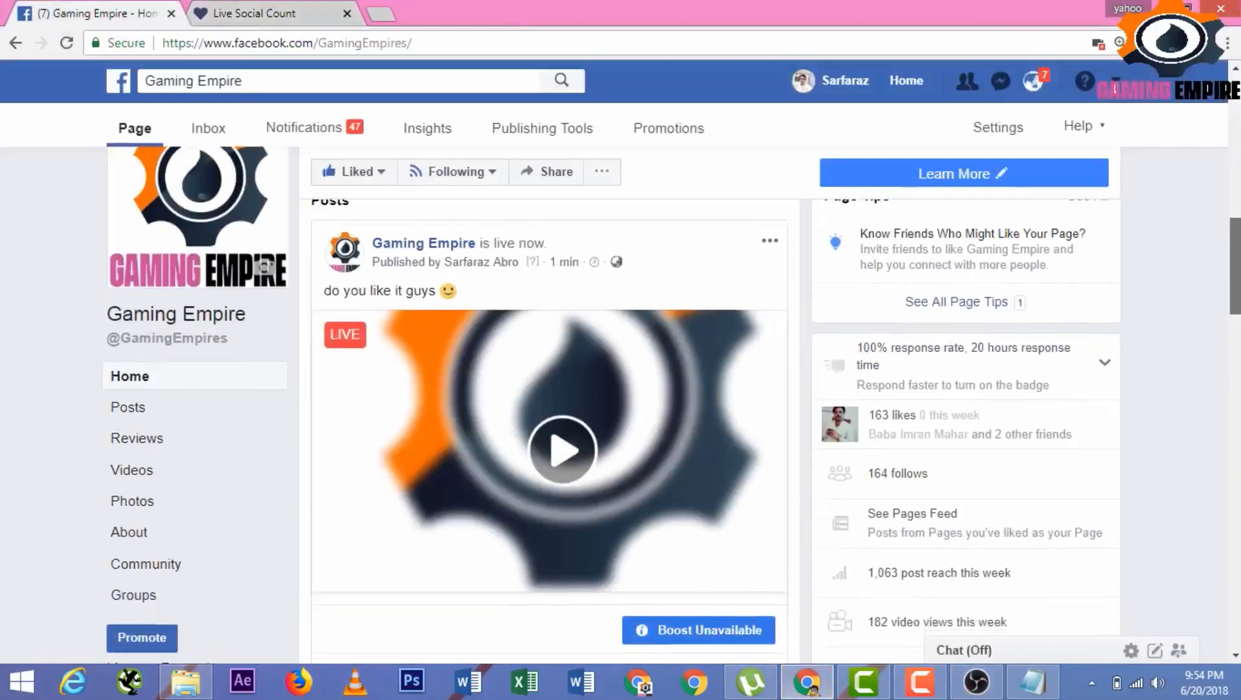
{"action": "scroll", "coordinate": [621, 402], "scroll_direction": "down", "scroll_amount": 2}
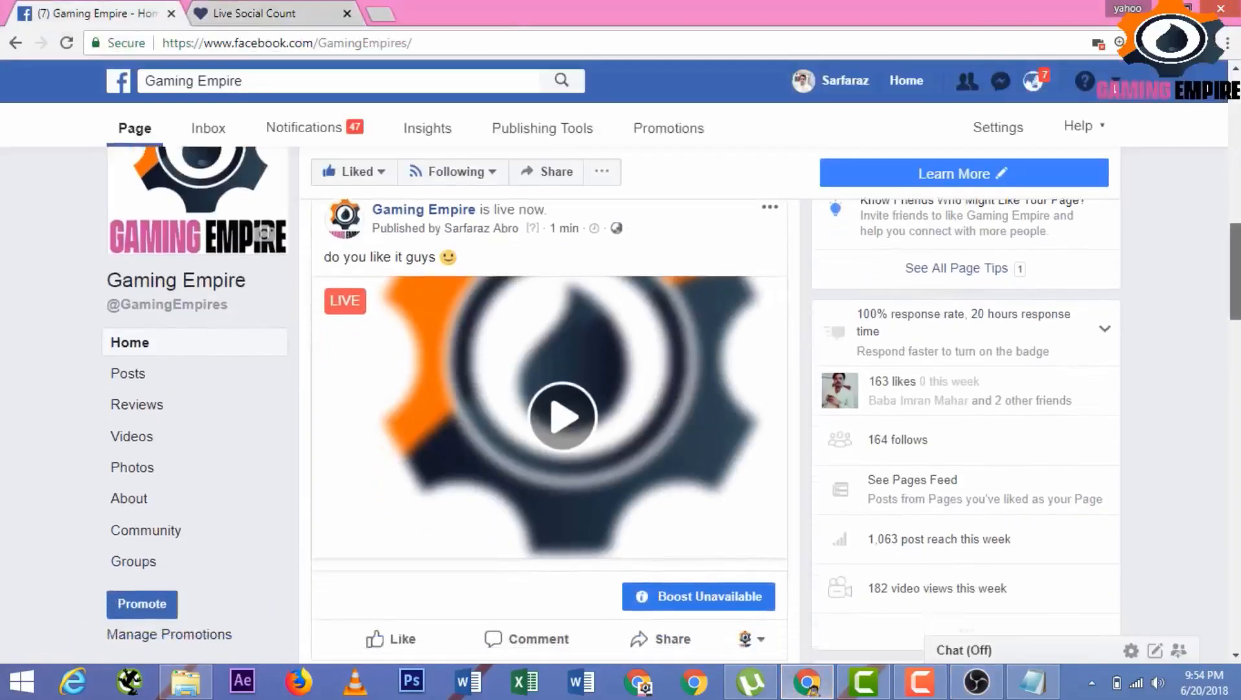
{"action": "scroll", "coordinate": [621, 402], "scroll_direction": "down", "scroll_amount": 1}
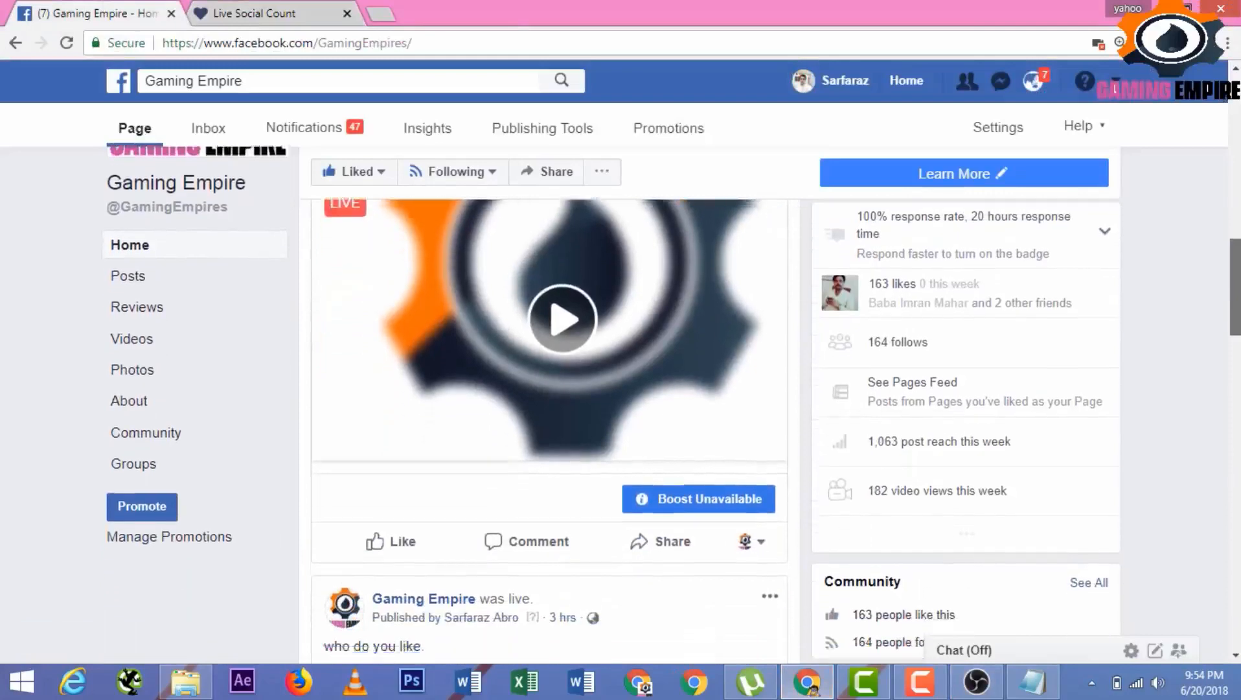
{"action": "scroll", "coordinate": [621, 402], "scroll_direction": "up", "scroll_amount": 2}
{"action": "scroll", "coordinate": [620, 402], "scroll_direction": "down", "scroll_amount": 2}
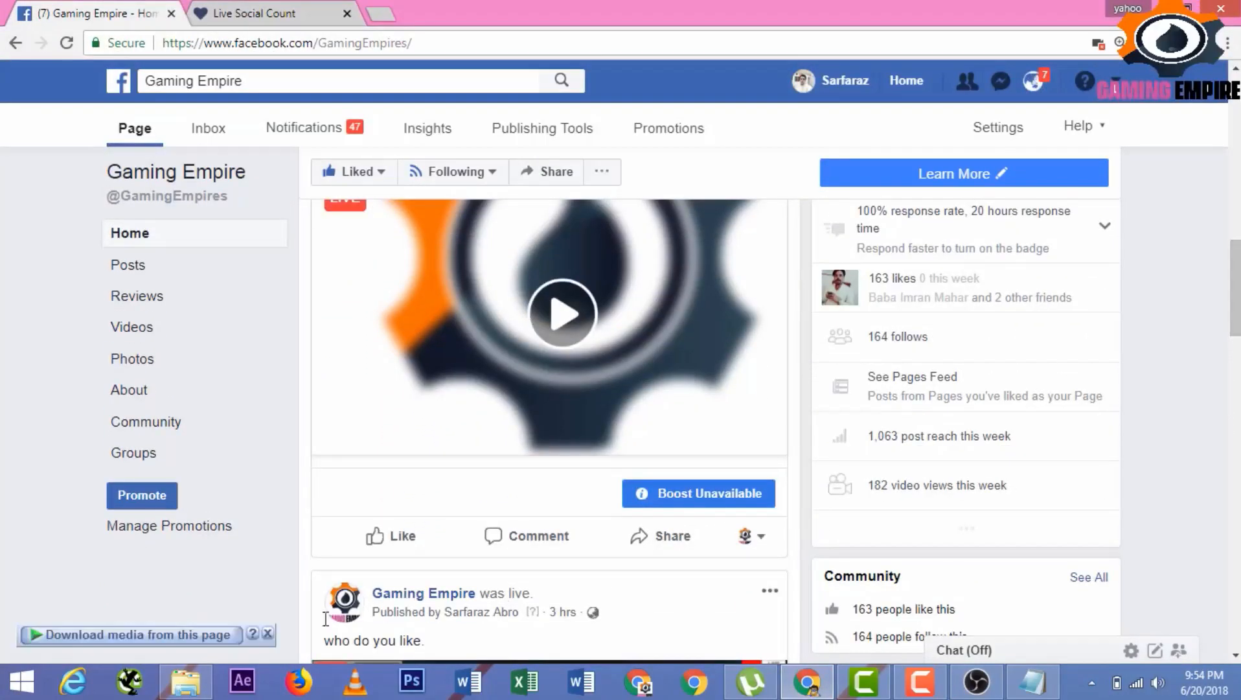
{"action": "left_click", "coordinate": [602, 320]}
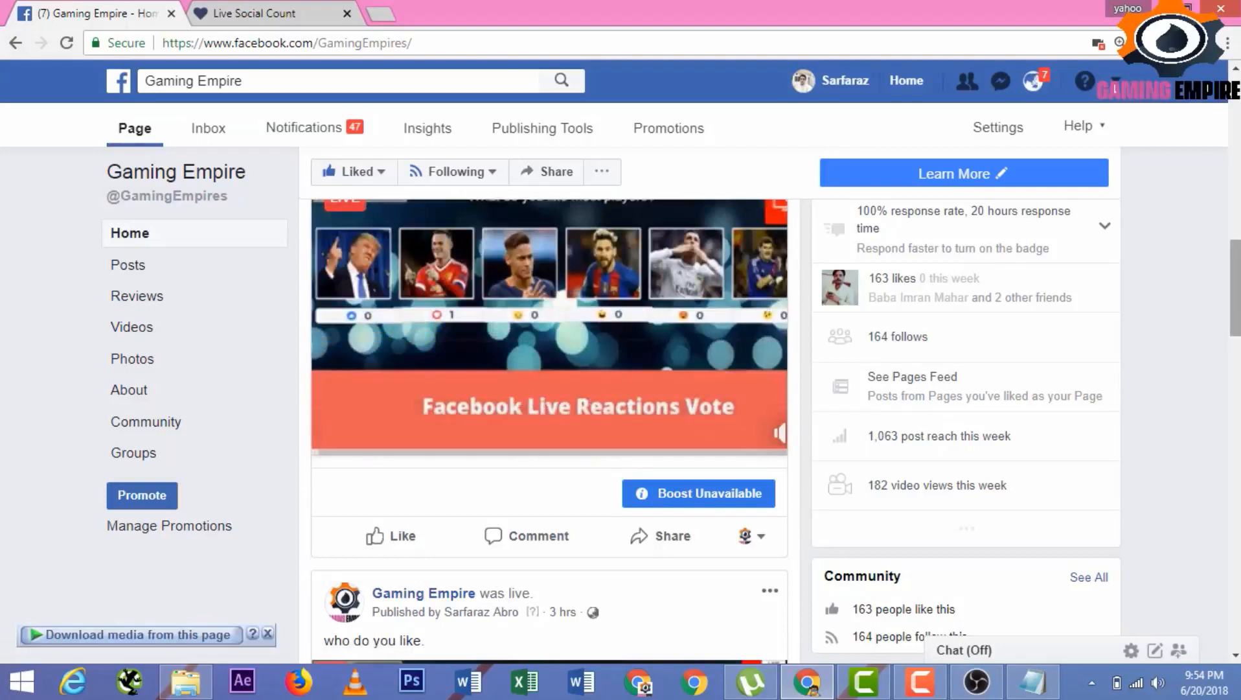
React to the live "do you like it guys" post with Love
{"action": "scroll", "coordinate": [467, 319], "scroll_direction": "up", "scroll_amount": 1}
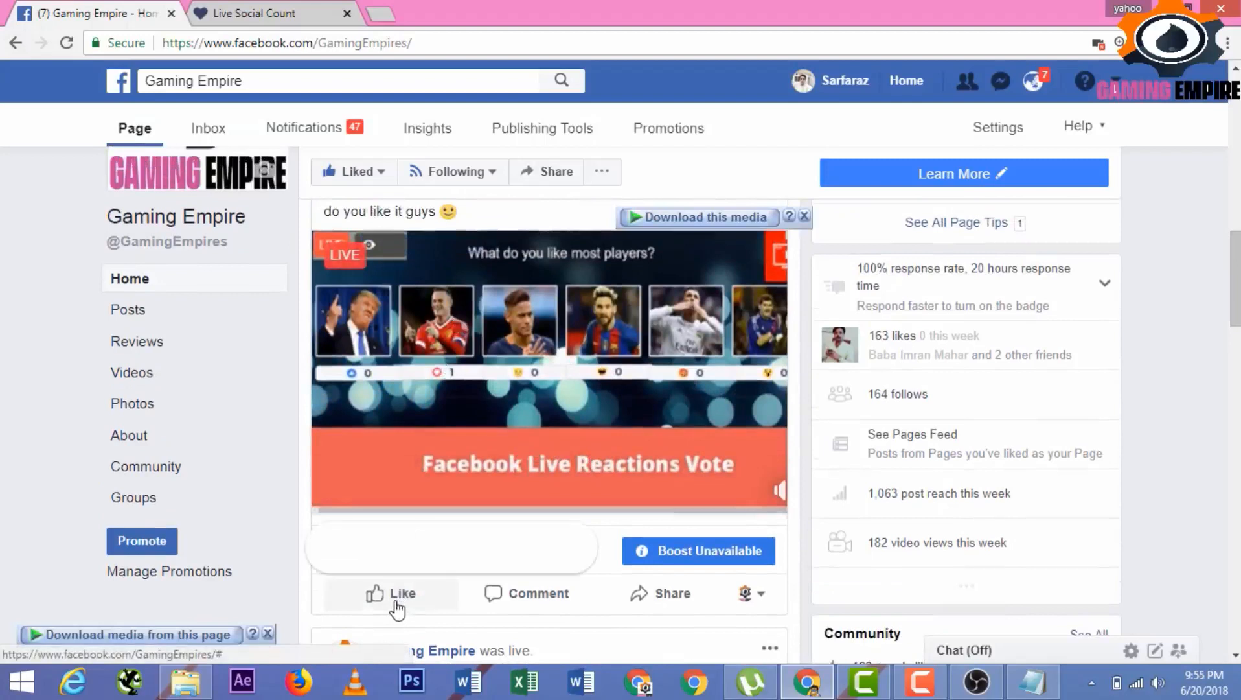
{"action": "mouse_move", "coordinate": [399, 605]}
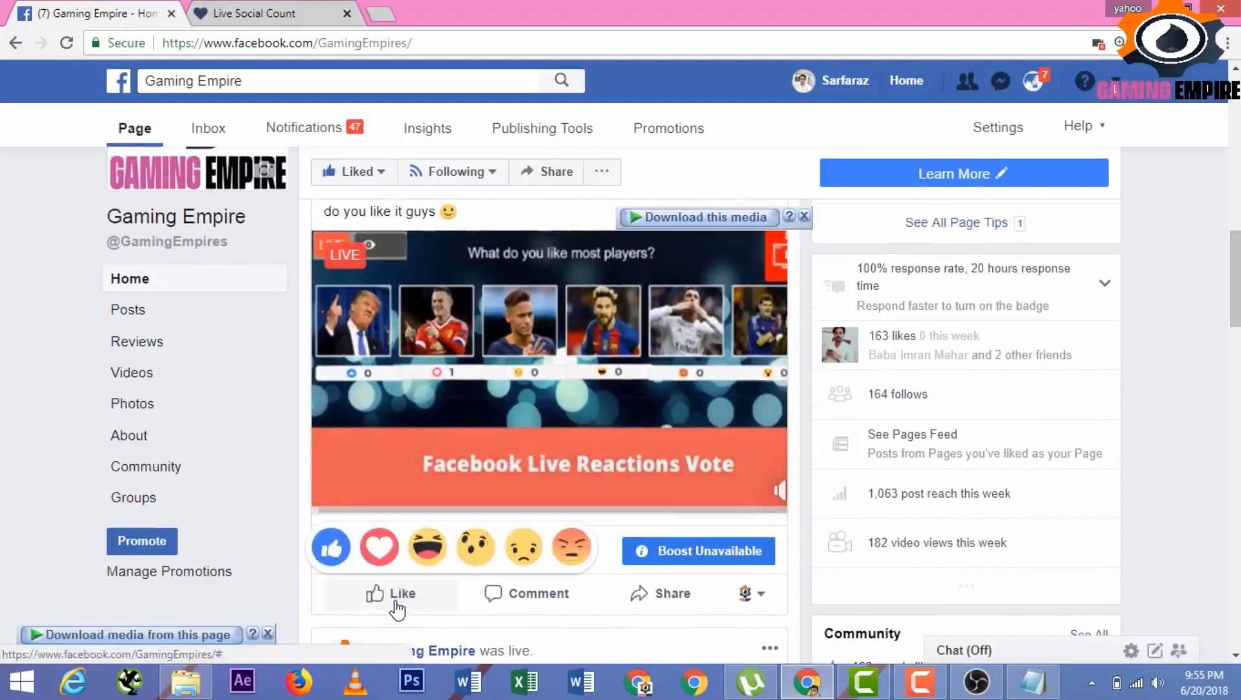
{"action": "left_click", "coordinate": [375, 550]}
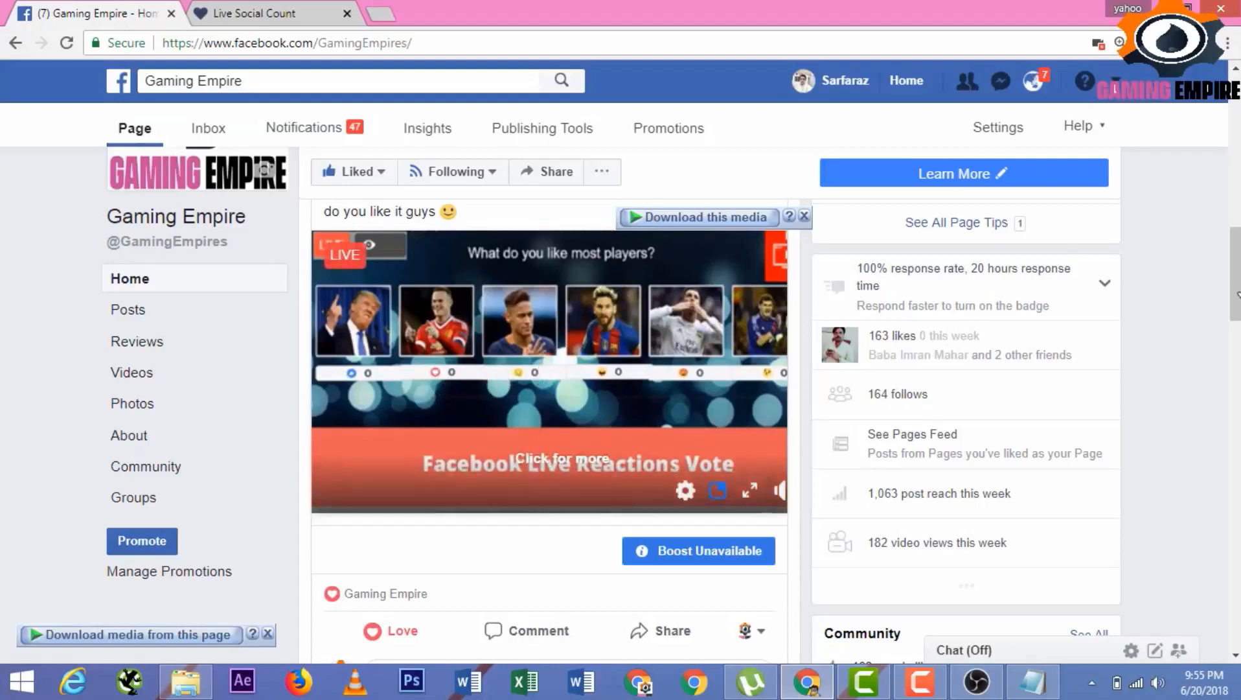
Compare the Love counter in the Live Social Count preview with the one in the Facebook live video
{"action": "scroll", "coordinate": [539, 260], "scroll_direction": "up", "scroll_amount": 1}
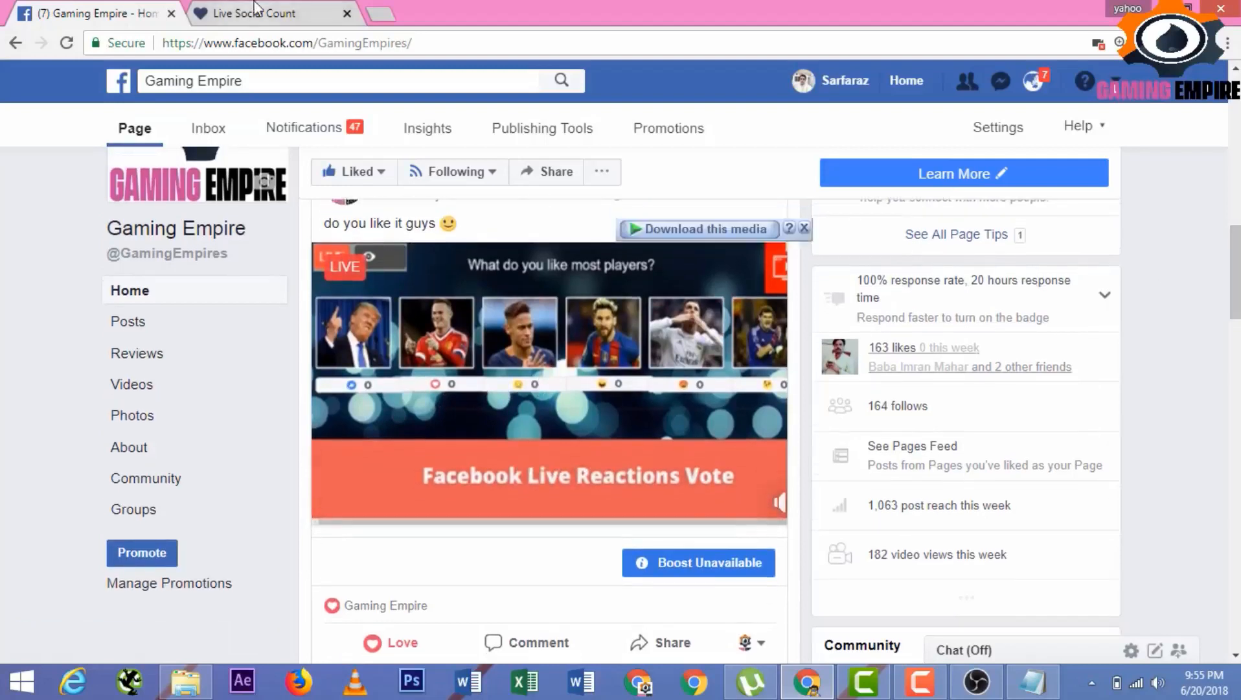
{"action": "left_click", "coordinate": [273, 13]}
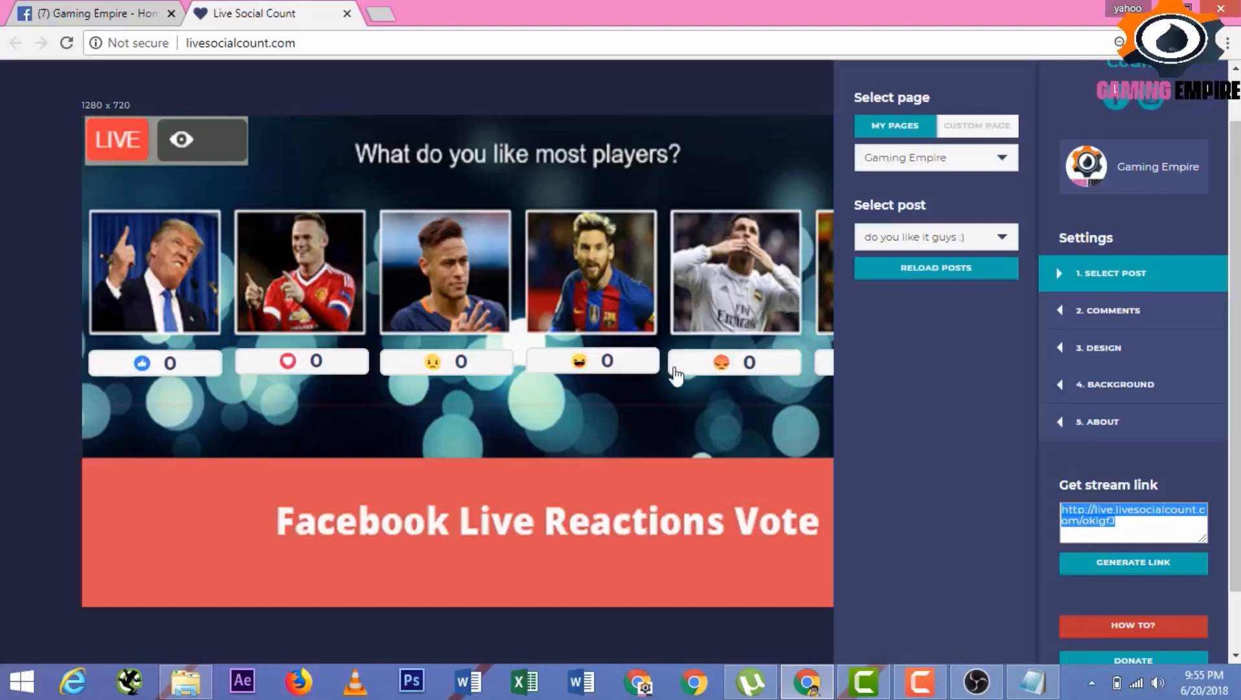
{"action": "left_click", "coordinate": [909, 381]}
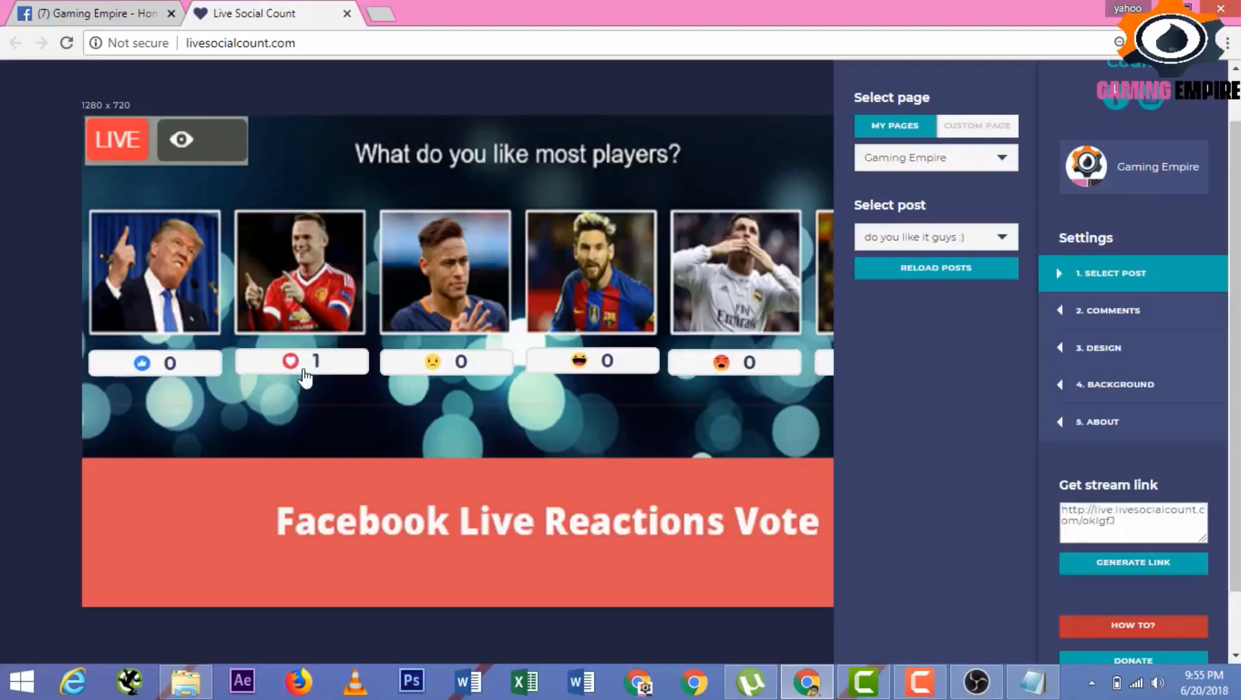
{"action": "key", "text": "ctrl+Tab"}
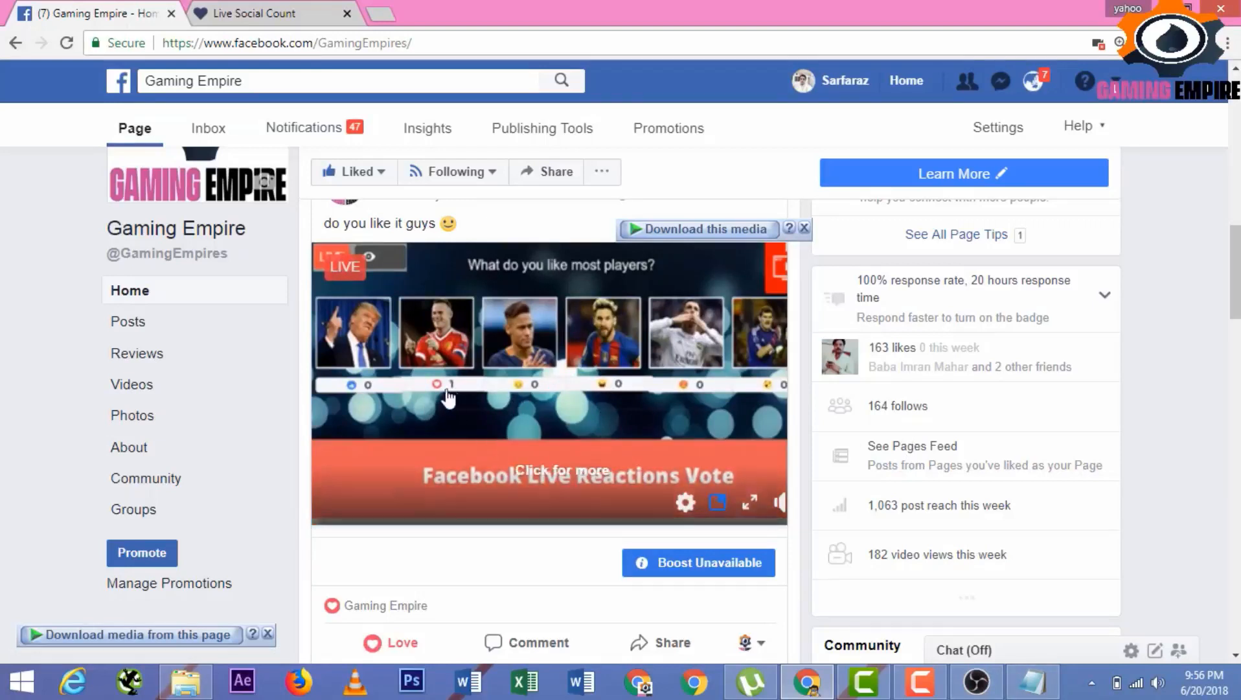
{"action": "key", "text": "ctrl+Tab"}
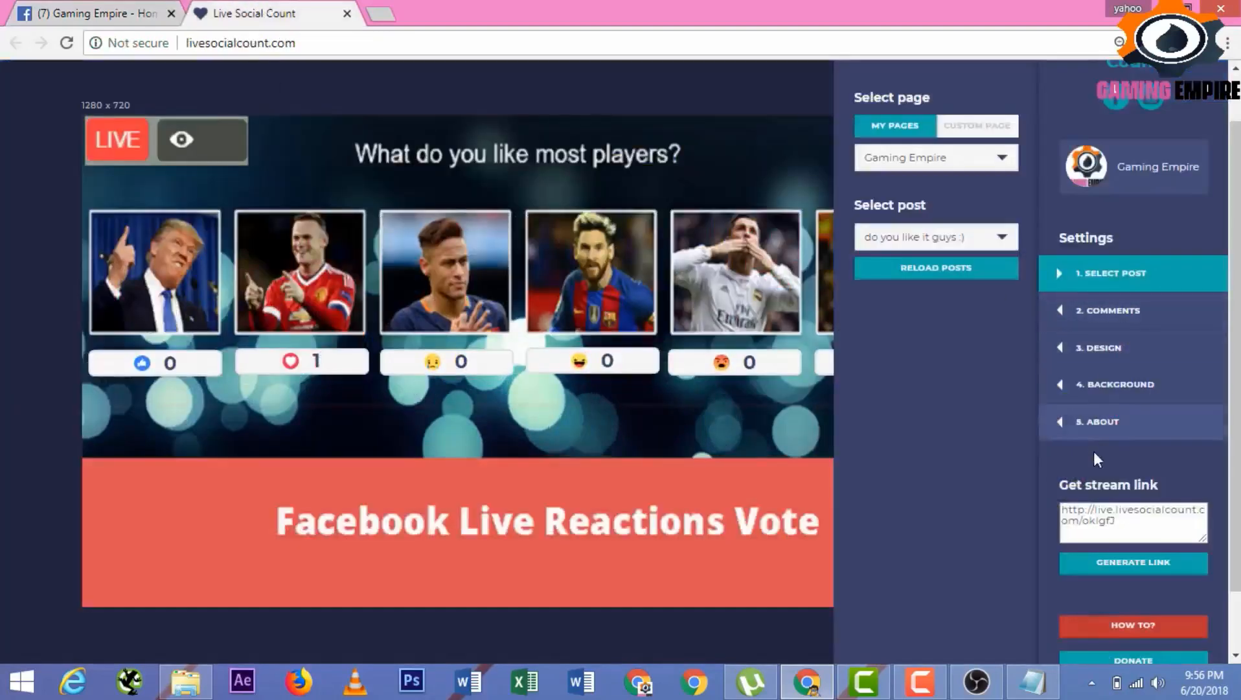
Collapse the post selection settings in Live Social Count and switch to OBS to check the poll's reaction counters
{"action": "left_click", "coordinate": [1123, 277]}
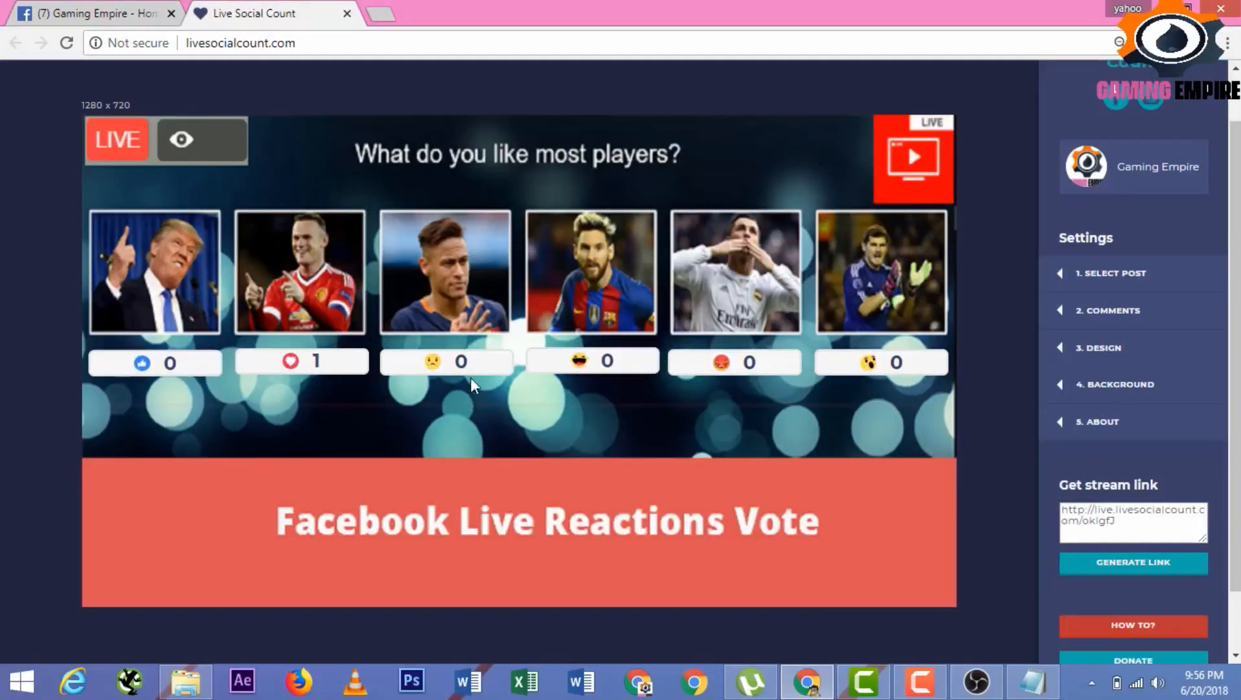
{"action": "left_click", "coordinate": [976, 681]}
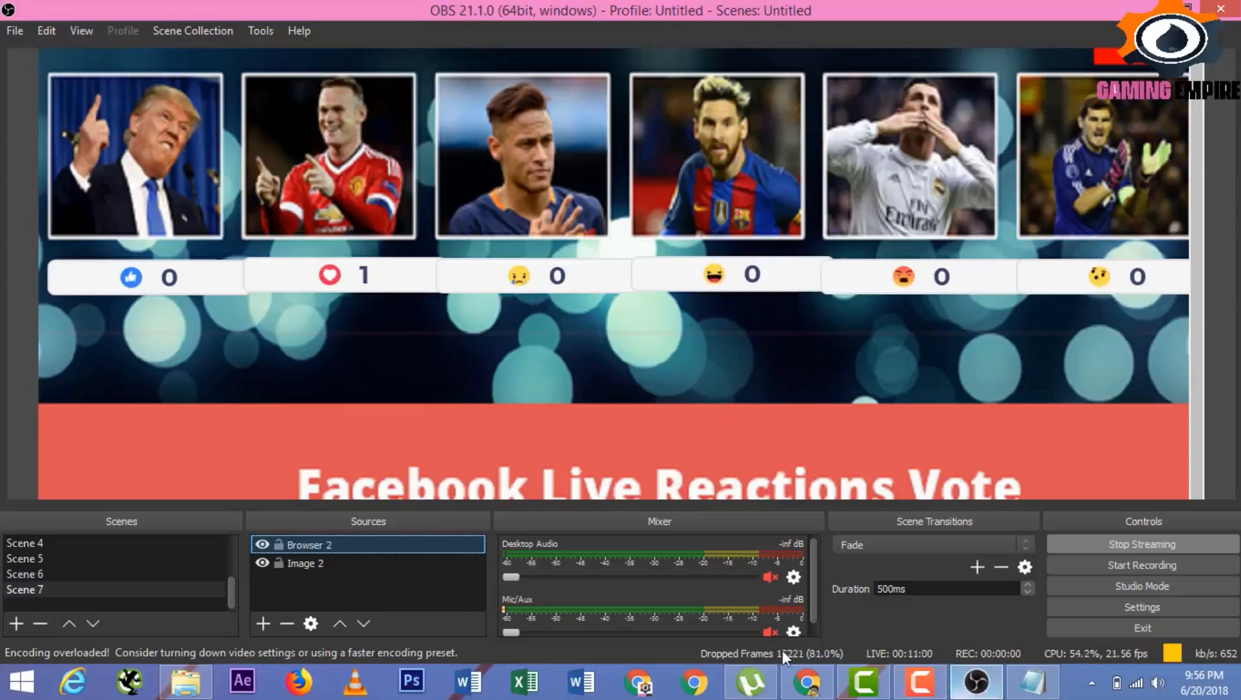
Switch to the Gaming Empire Facebook page in Chrome and replace the Love reaction on the live "do you like it guys" post with Angry
{"action": "left_click", "coordinate": [782, 677]}
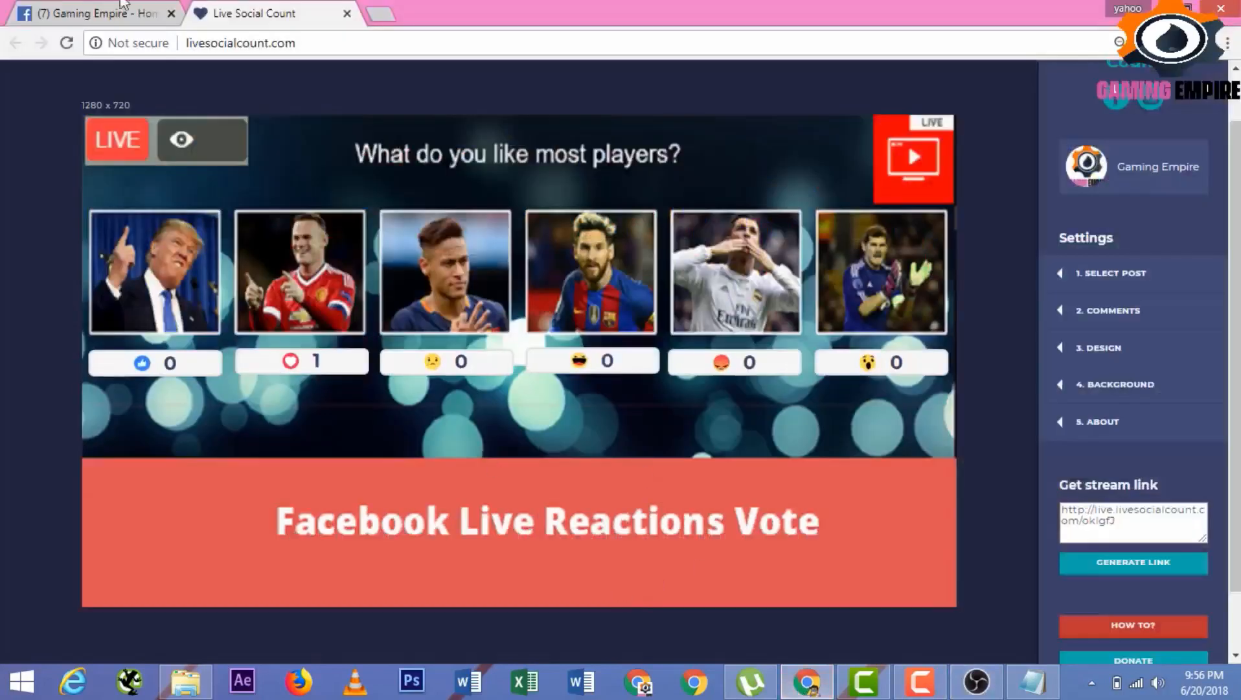
{"action": "left_click", "coordinate": [103, 13]}
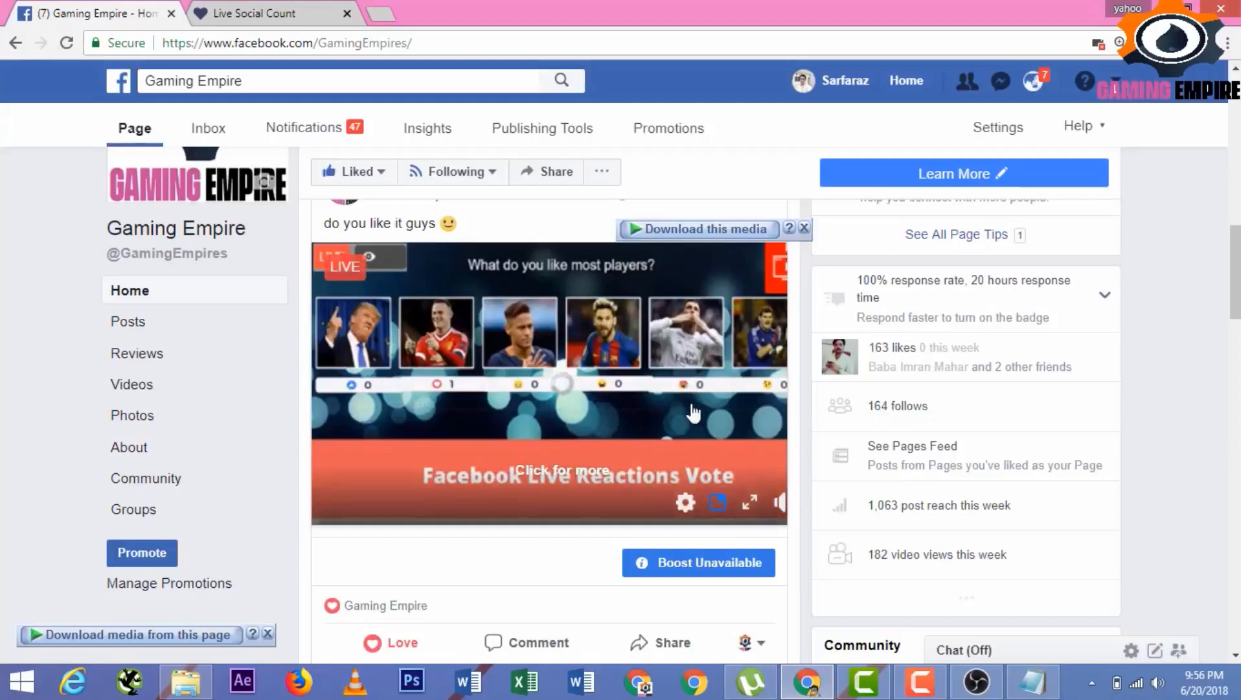
{"action": "left_click", "coordinate": [389, 649]}
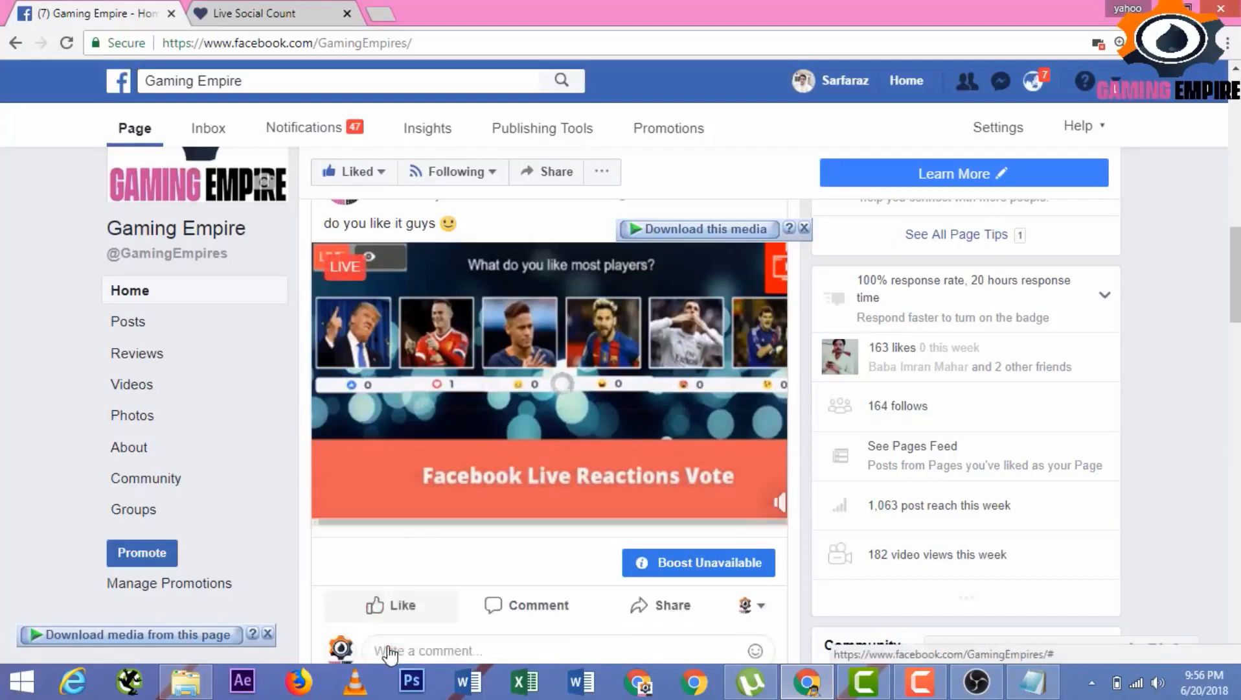
{"action": "mouse_move", "coordinate": [378, 609]}
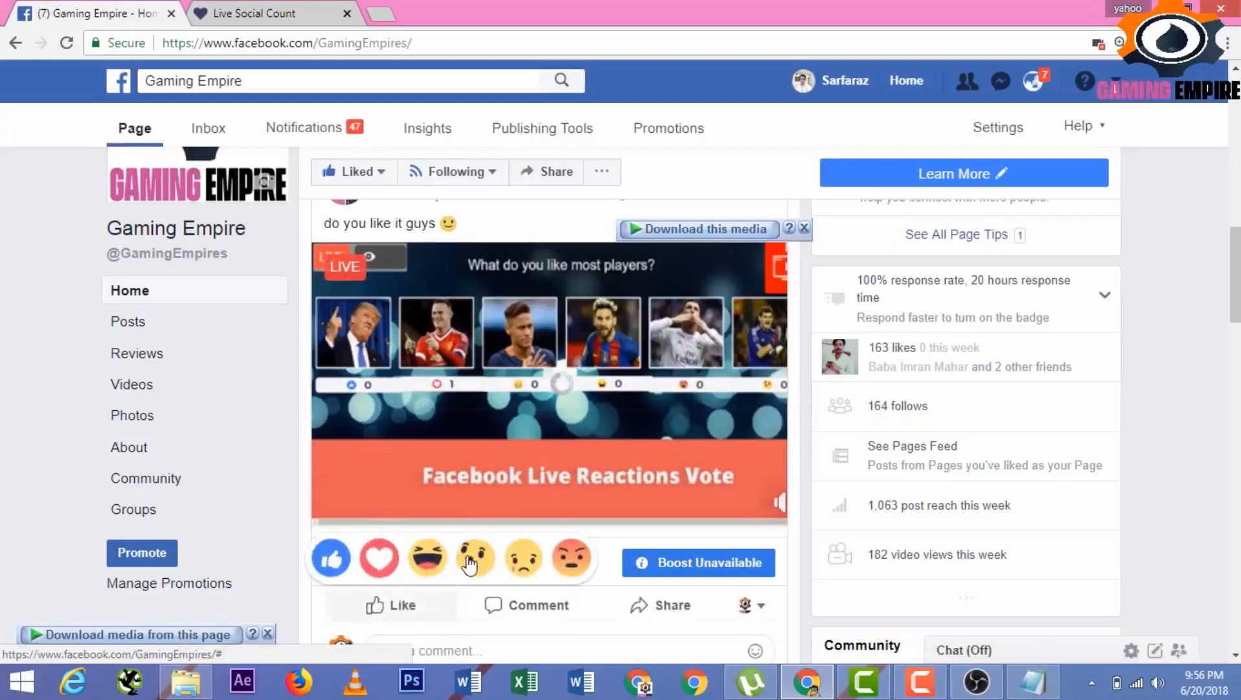
{"action": "left_click", "coordinate": [569, 566]}
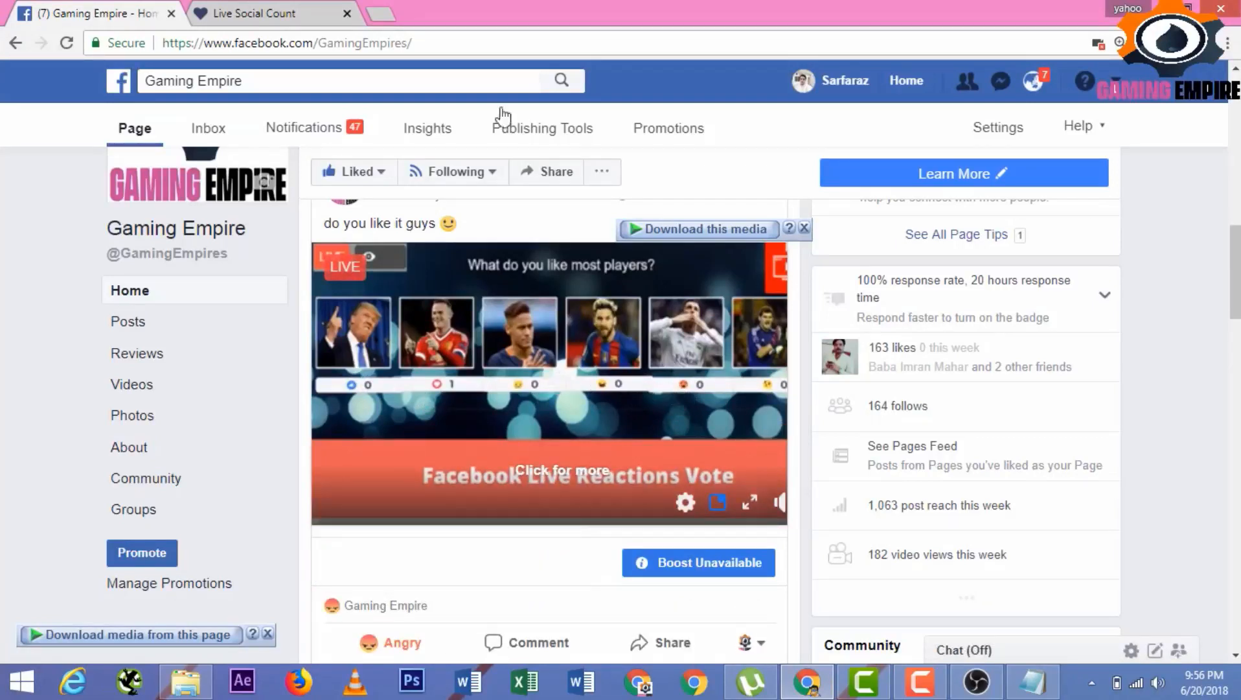
Compare the Love and Angry counters in the Live Social Count preview with those in the Facebook live video
{"action": "left_click", "coordinate": [266, 14]}
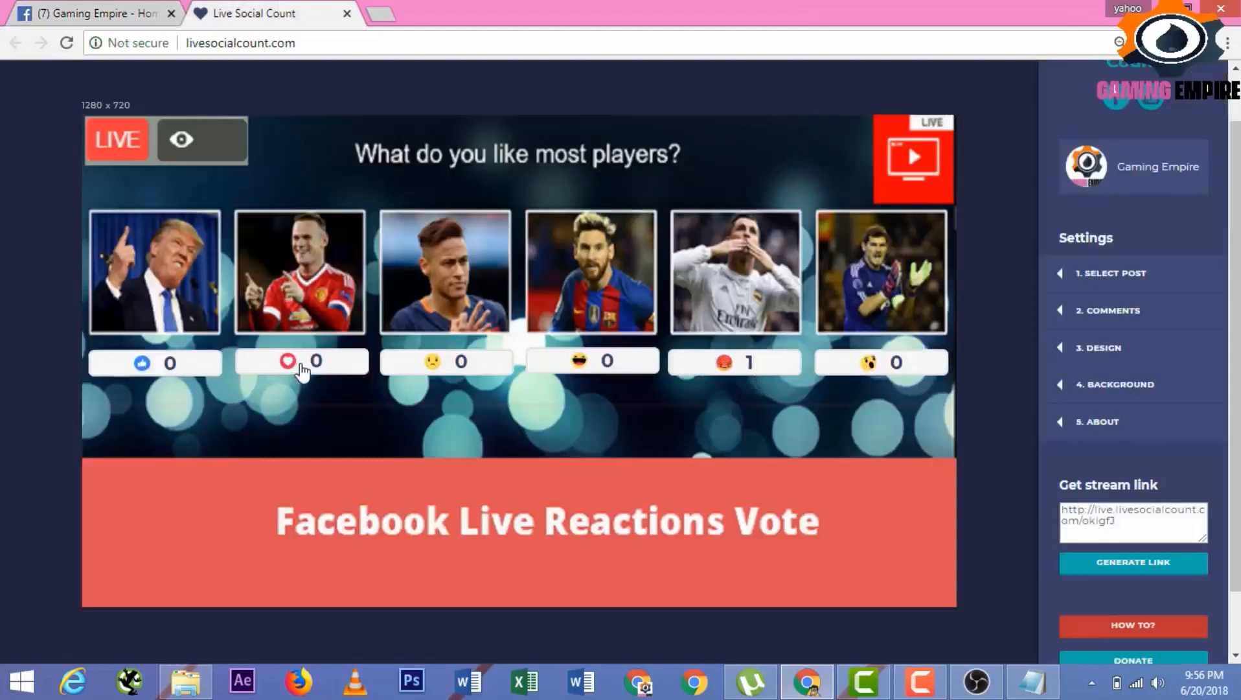
{"action": "left_click", "coordinate": [97, 13]}
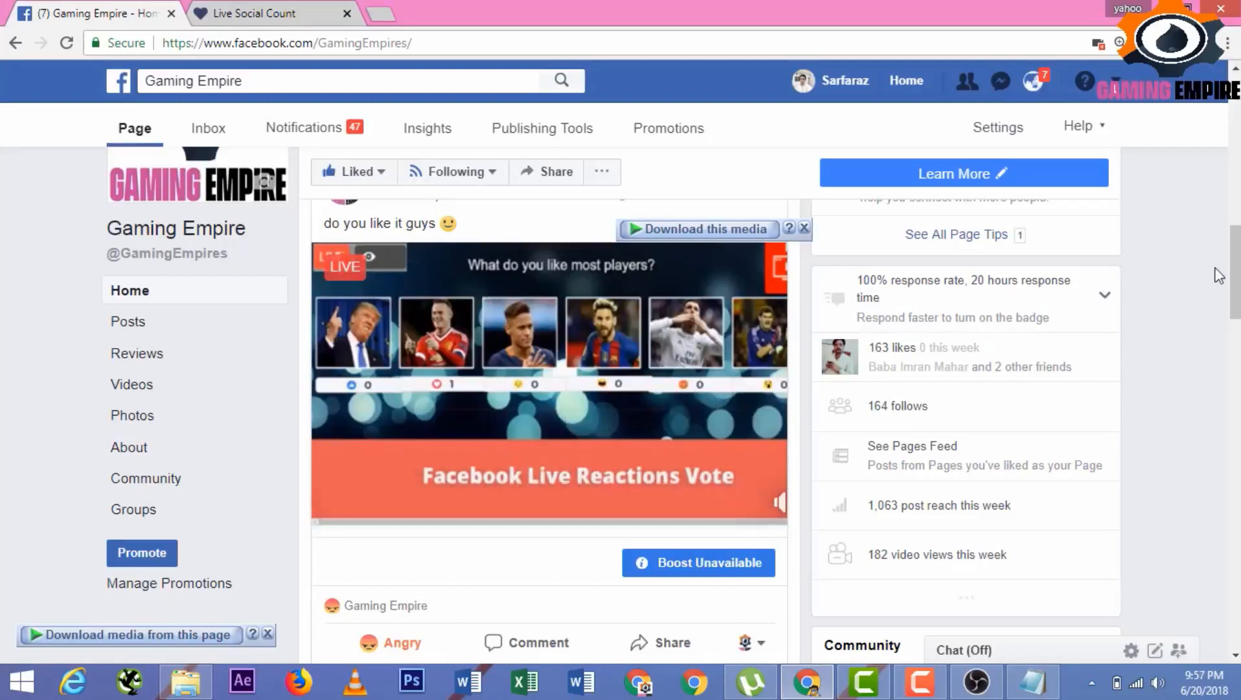
{"action": "scroll", "coordinate": [697, 318], "scroll_direction": "down", "scroll_amount": 1}
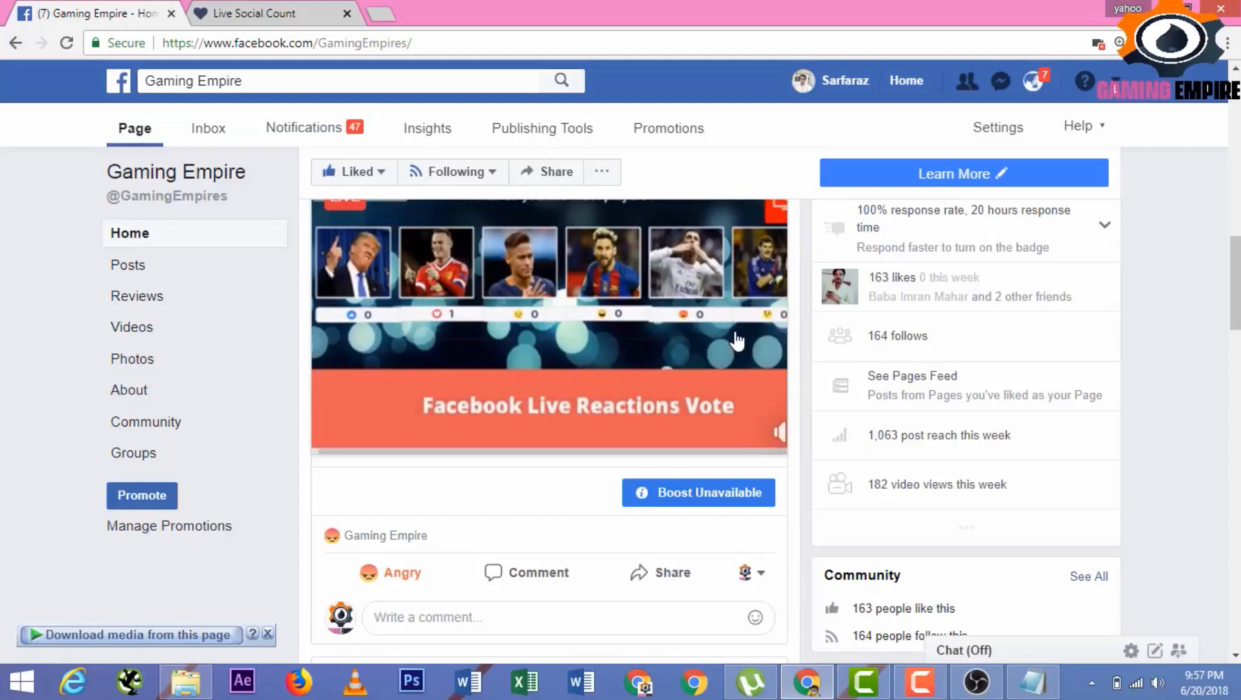
{"action": "mouse_move", "coordinate": [689, 337]}
{"action": "left_click", "coordinate": [922, 688]}
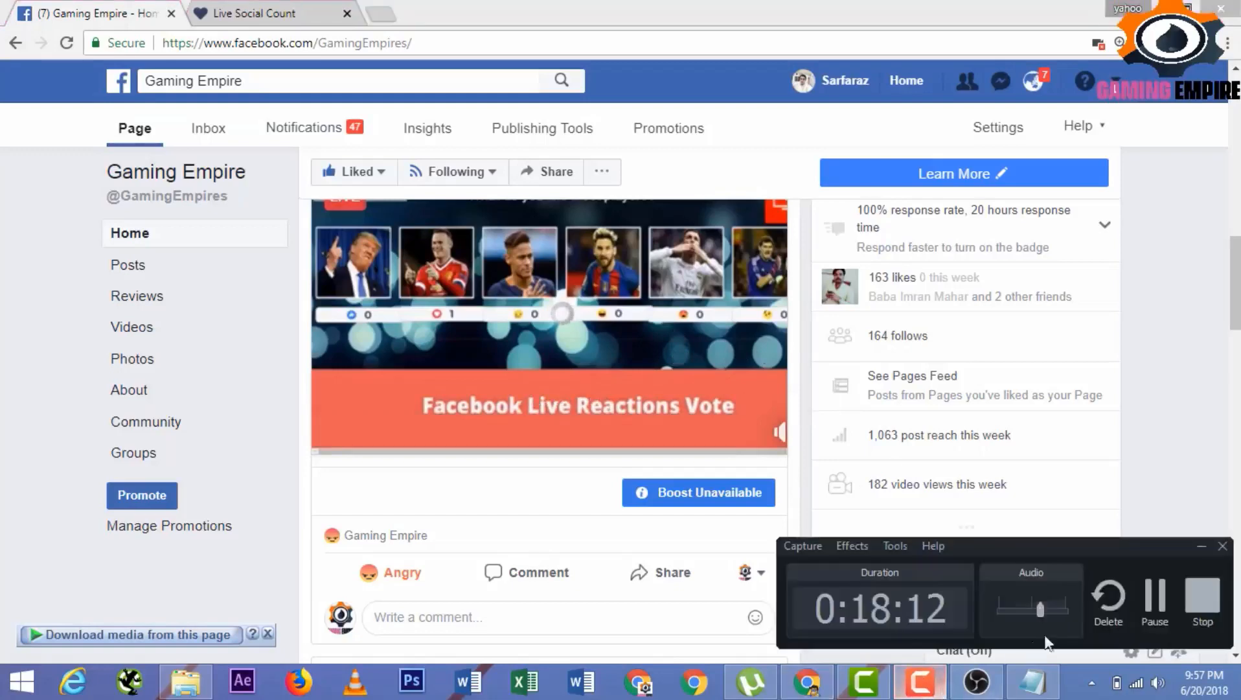